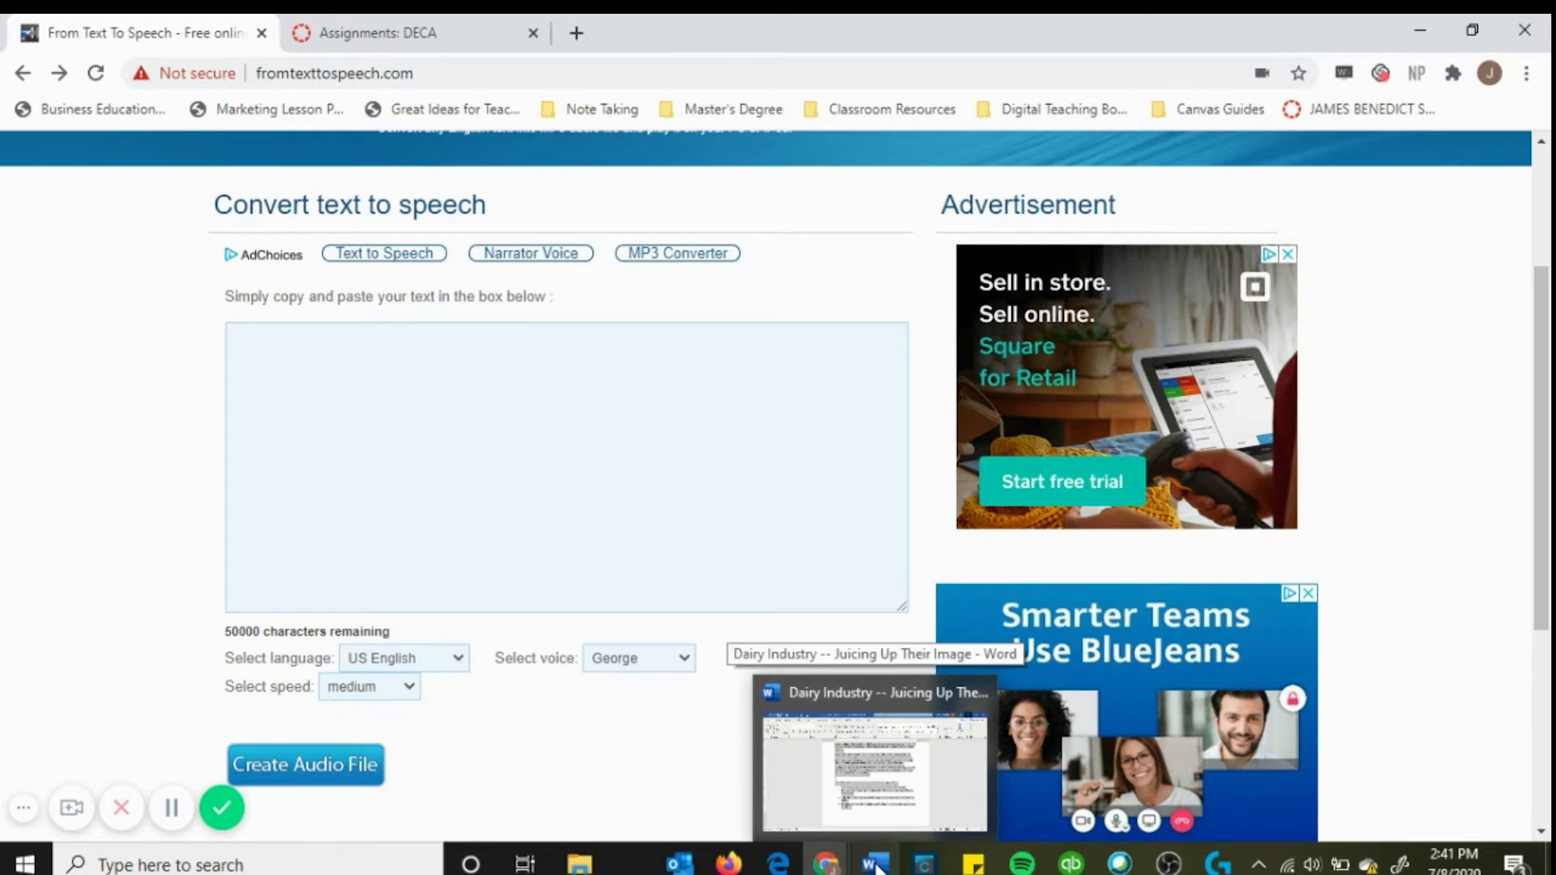
Copy the entire text of the Dairy Industry document in Word and paste it into the text-to-speech box in the browser
{"action": "left_click", "coordinate": [876, 866]}
{"action": "scroll", "coordinate": [726, 493], "scroll_direction": "up", "scroll_amount": 3}
{"action": "scroll", "coordinate": [722, 543], "scroll_direction": "up", "scroll_amount": 15}
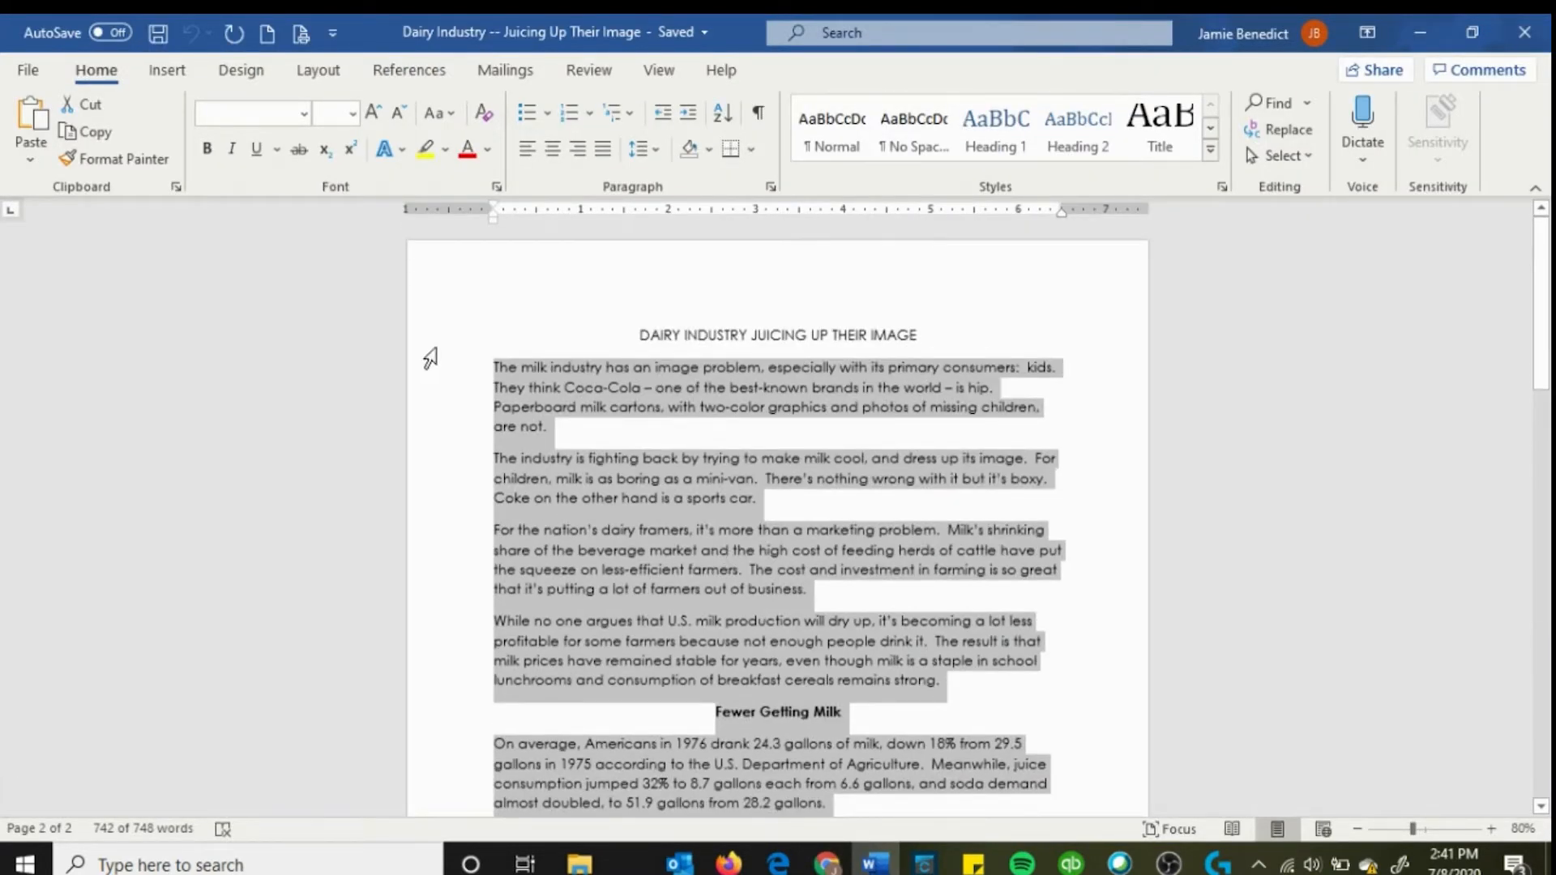
{"action": "left_click", "coordinate": [529, 388]}
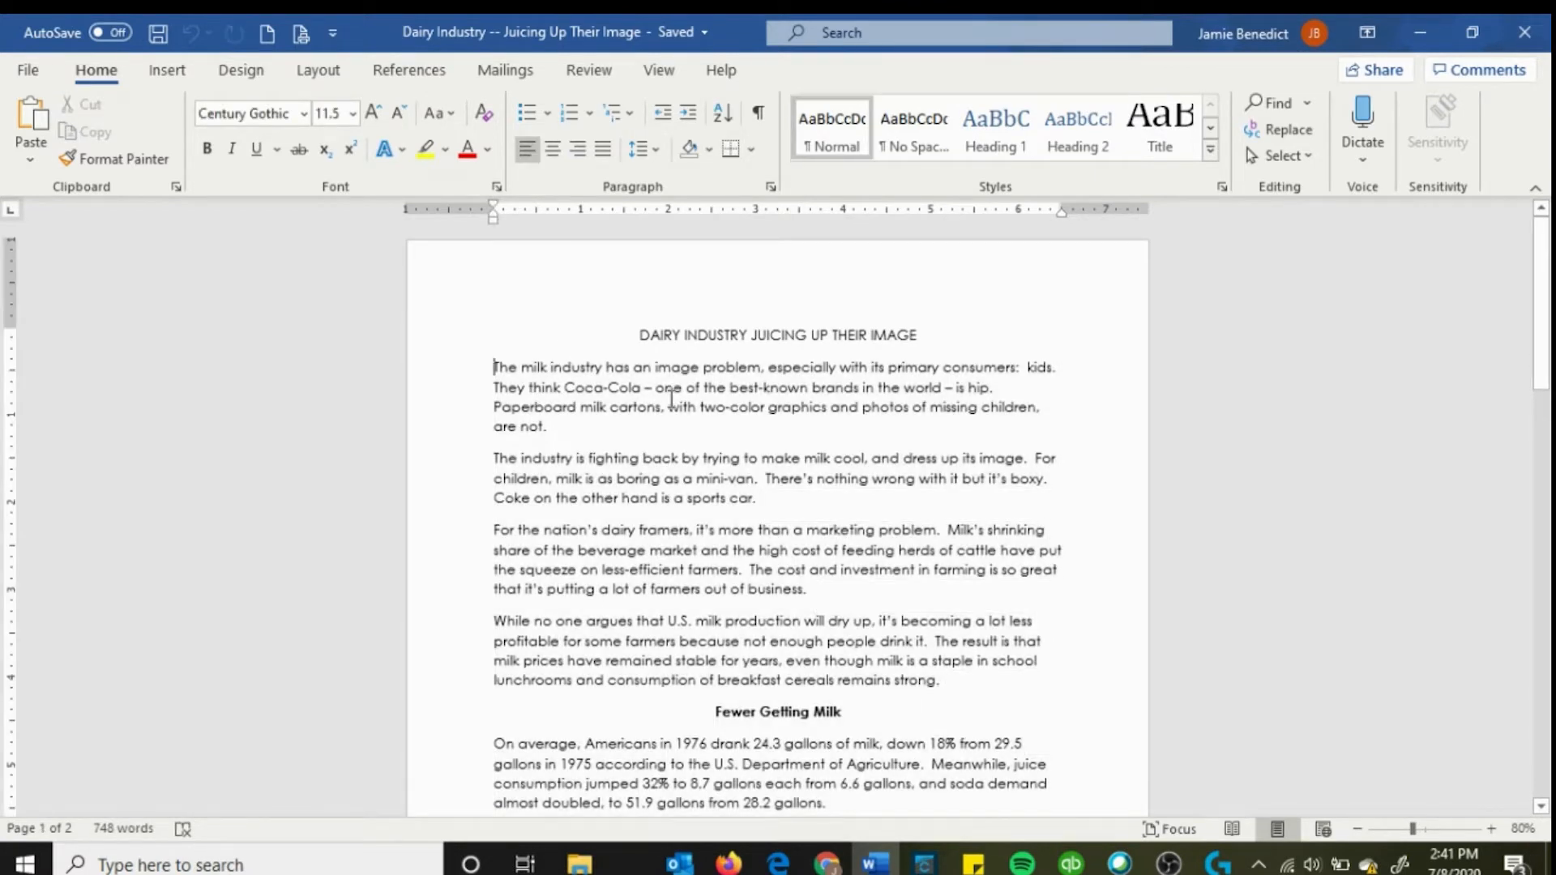
{"action": "key", "text": "ctrl+a"}
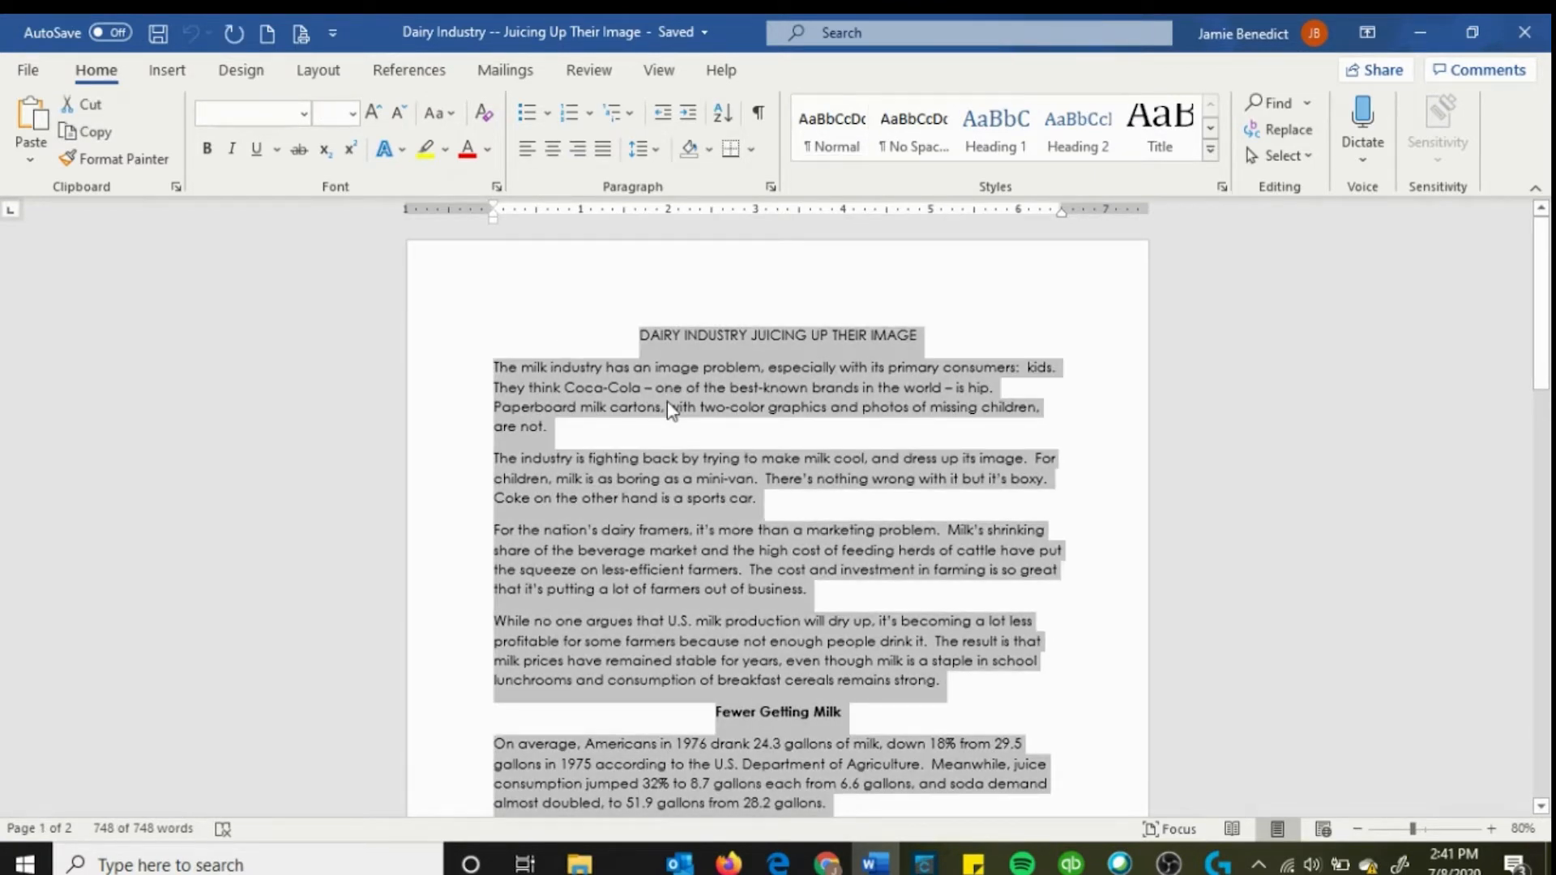
{"action": "left_click", "coordinate": [1418, 30]}
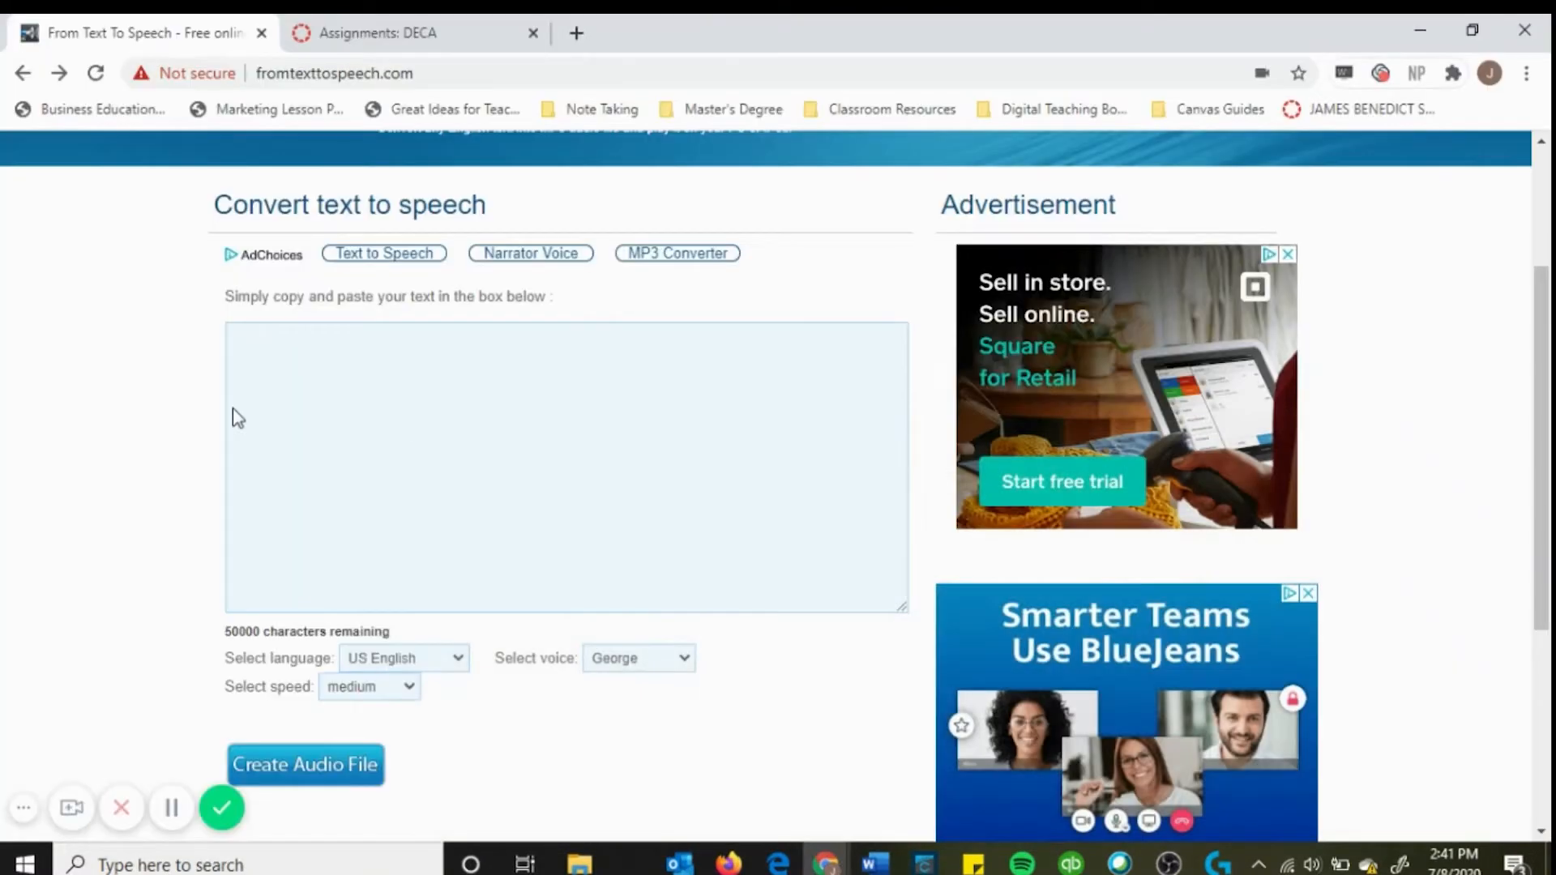
{"action": "left_click", "coordinate": [273, 327]}
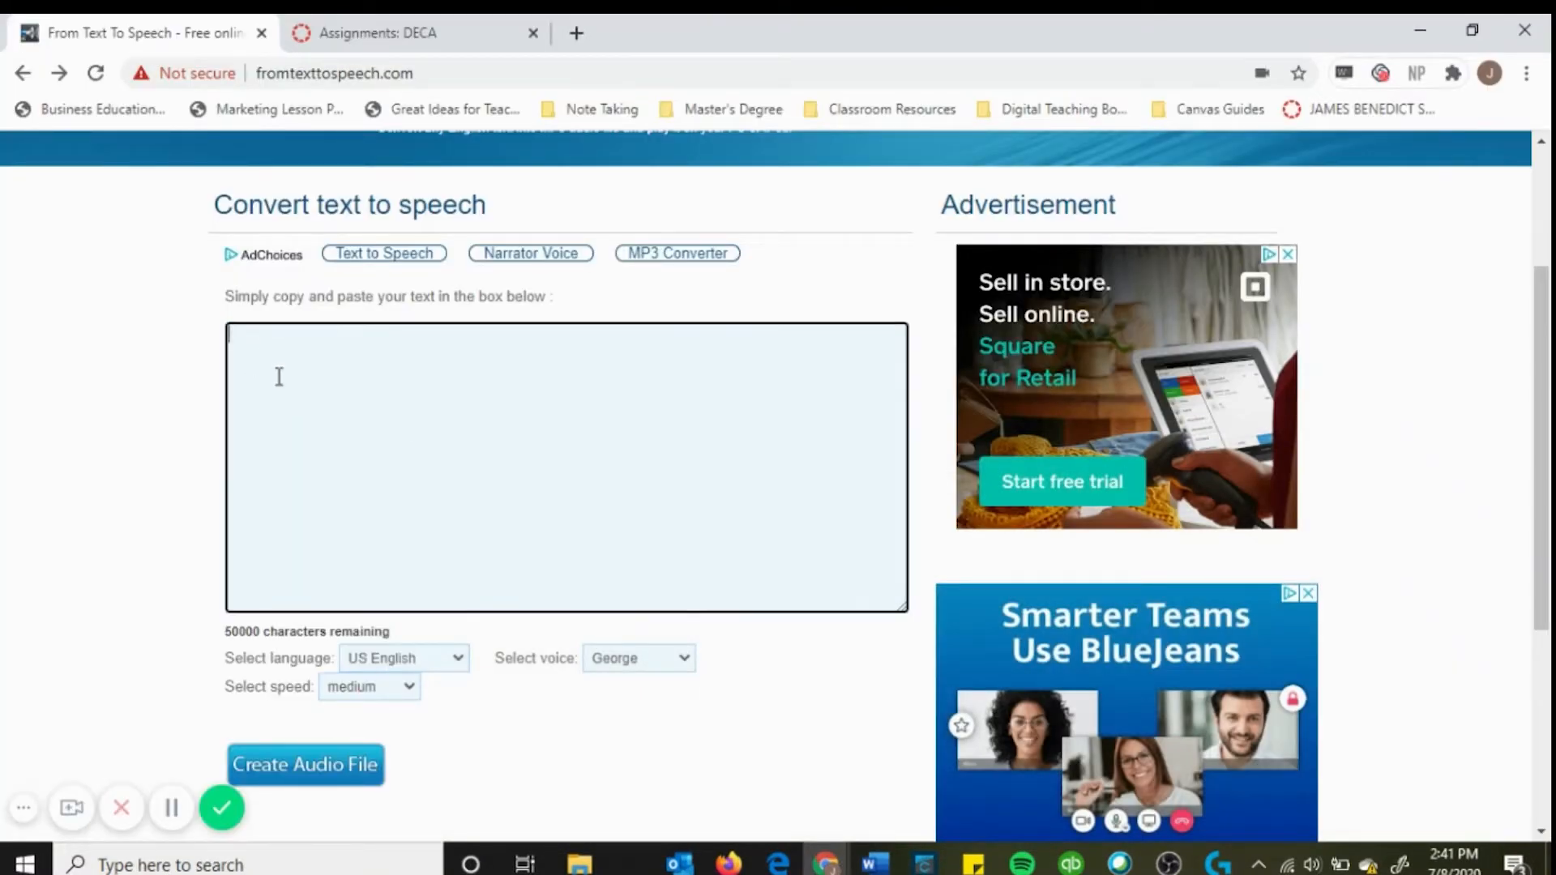
{"action": "key", "text": "ctrl+v"}
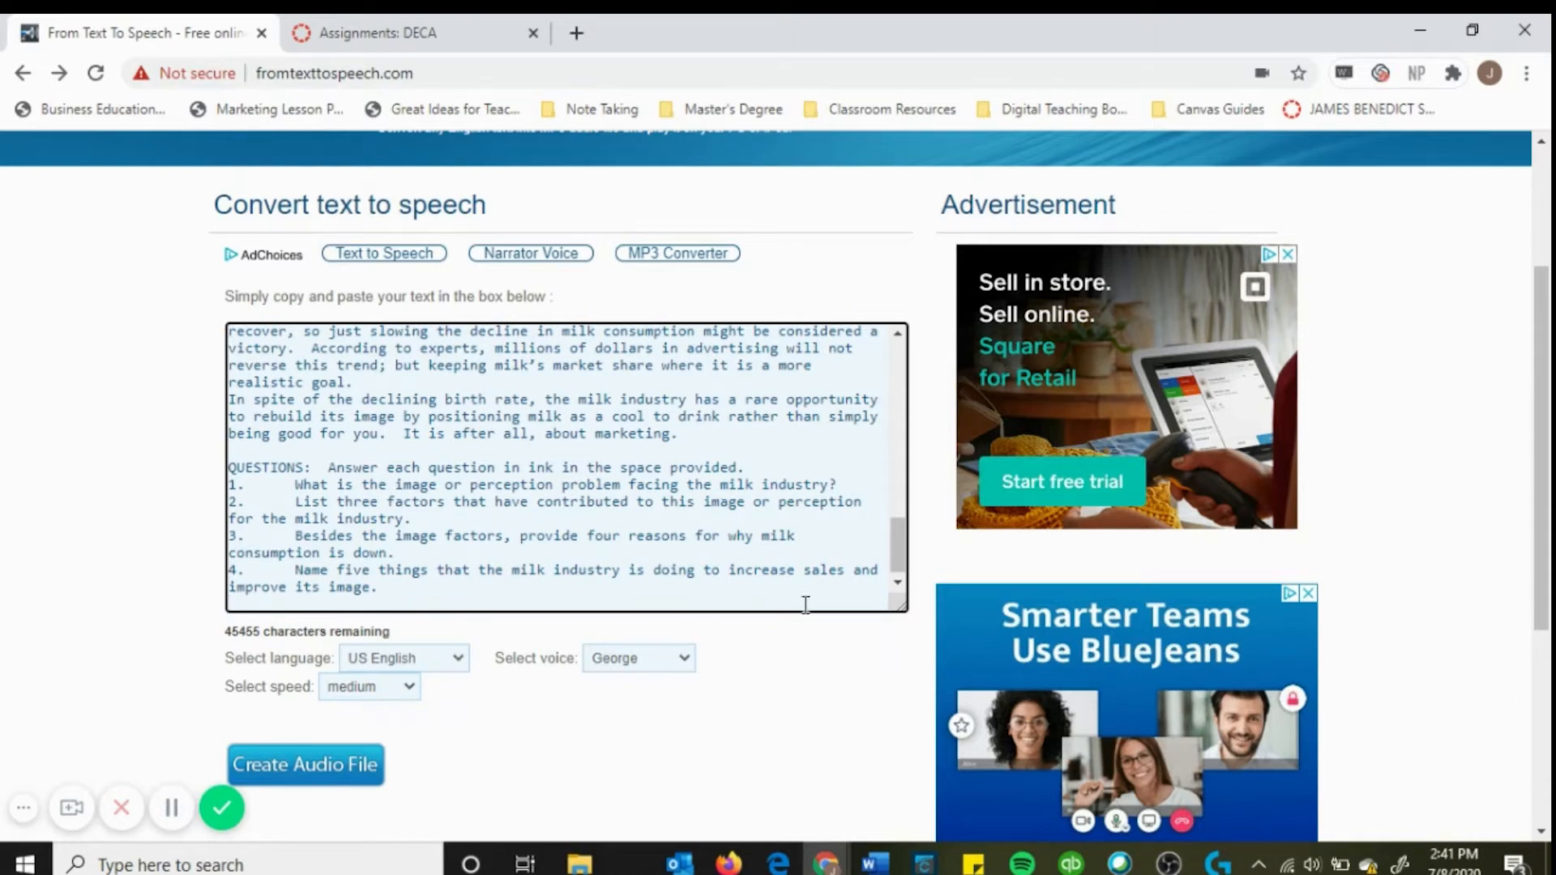
Delete the title line "DAIRY INDUSTRY JUICING UP THEIR IMAGE" and its leftover blank line from the pasted text
{"action": "left_click_drag", "start_coordinate": [898, 559], "coordinate": [900, 348]}
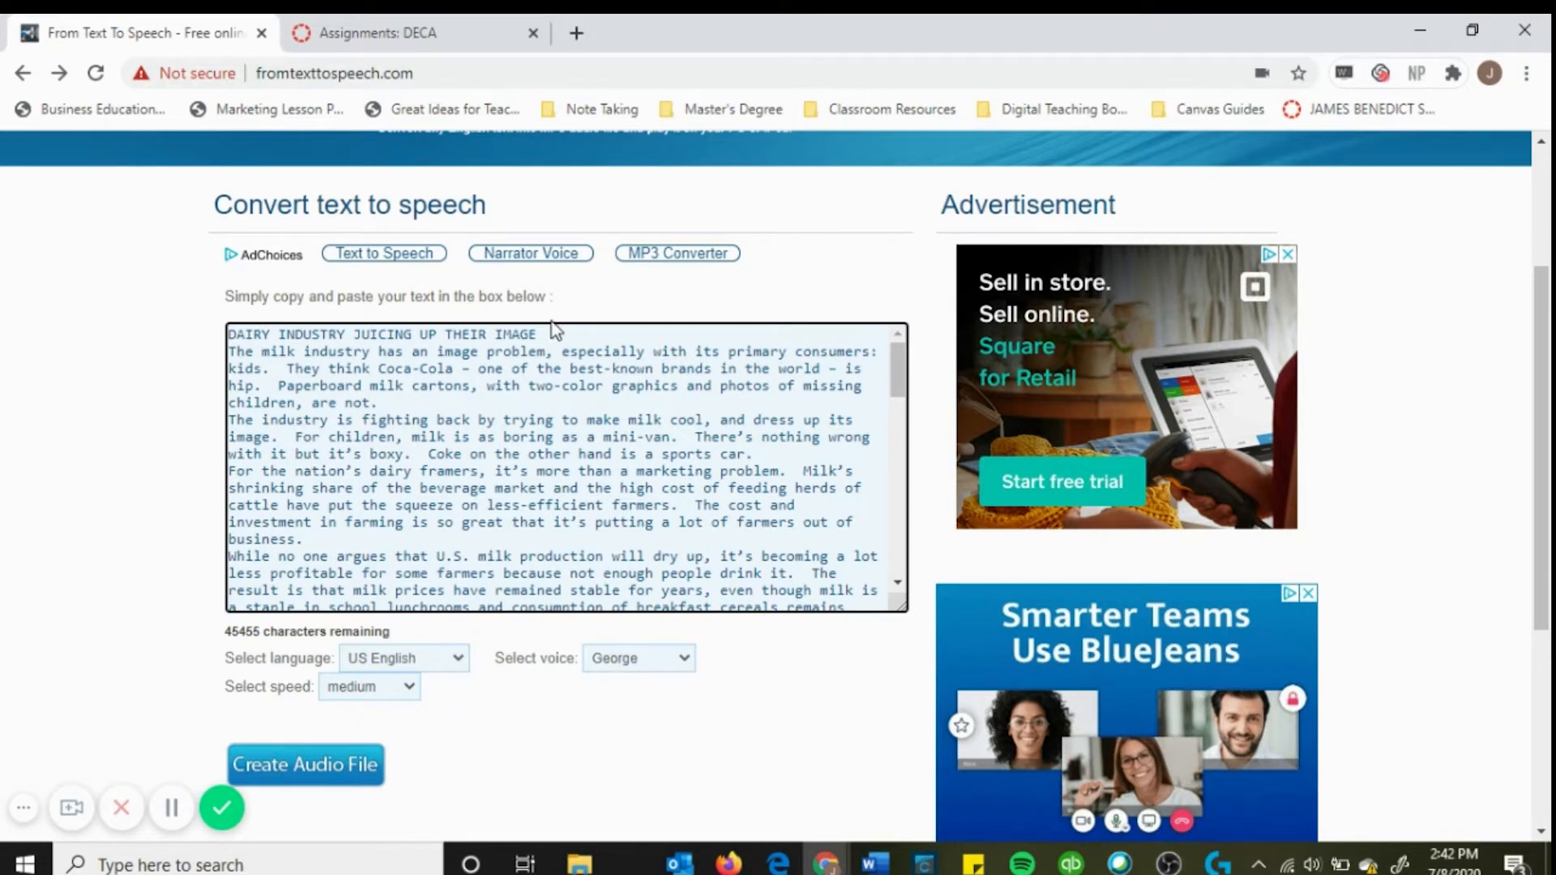
{"action": "left_click_drag", "start_coordinate": [538, 334], "coordinate": [113, 321]}
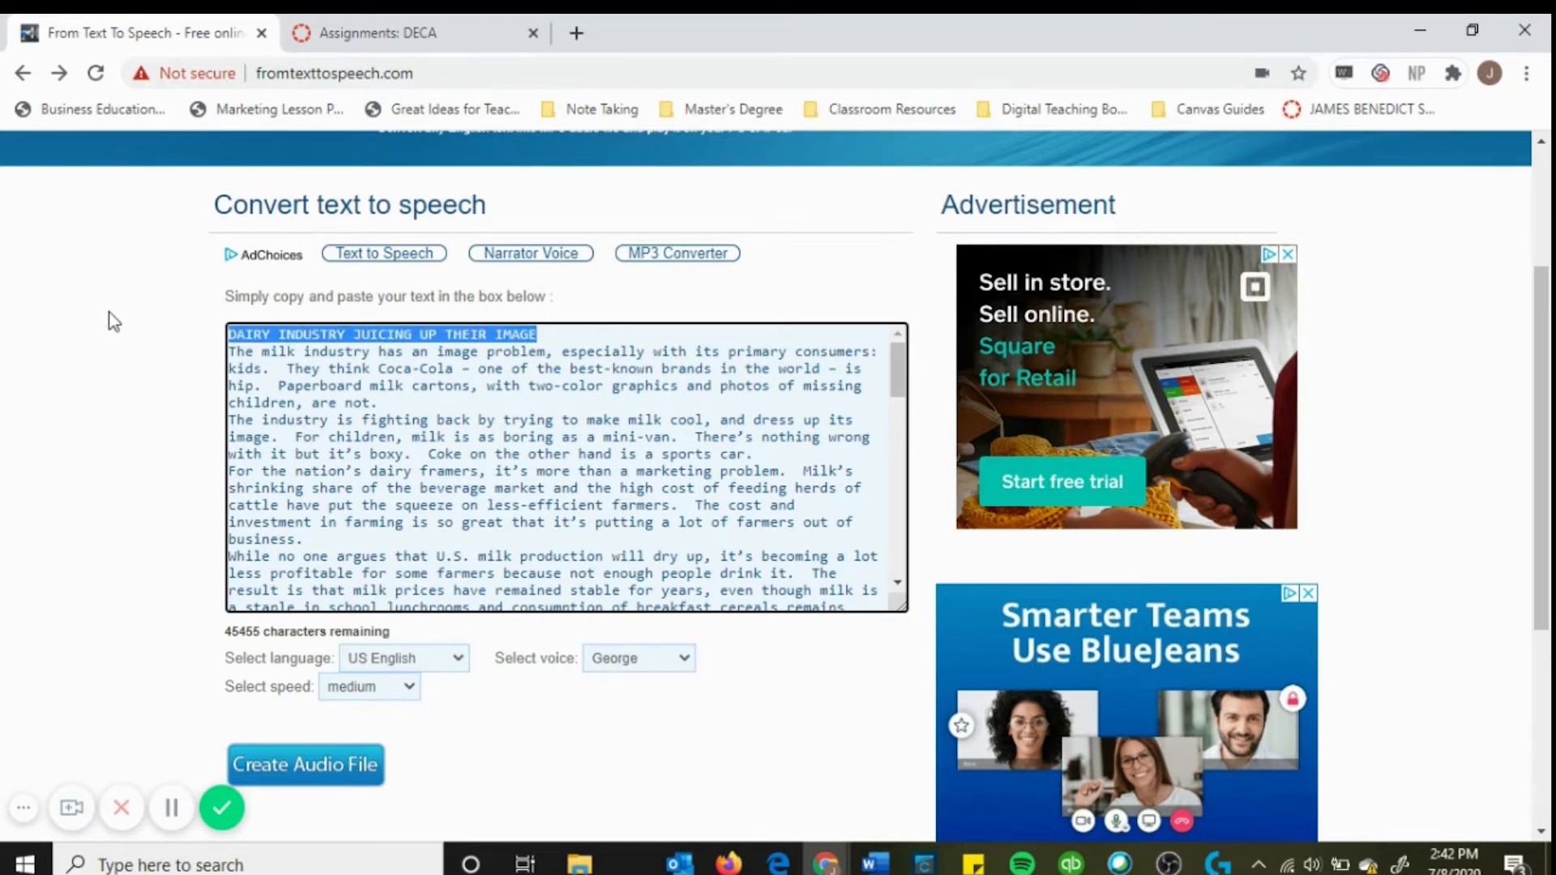
{"action": "key", "text": "BackSpace"}
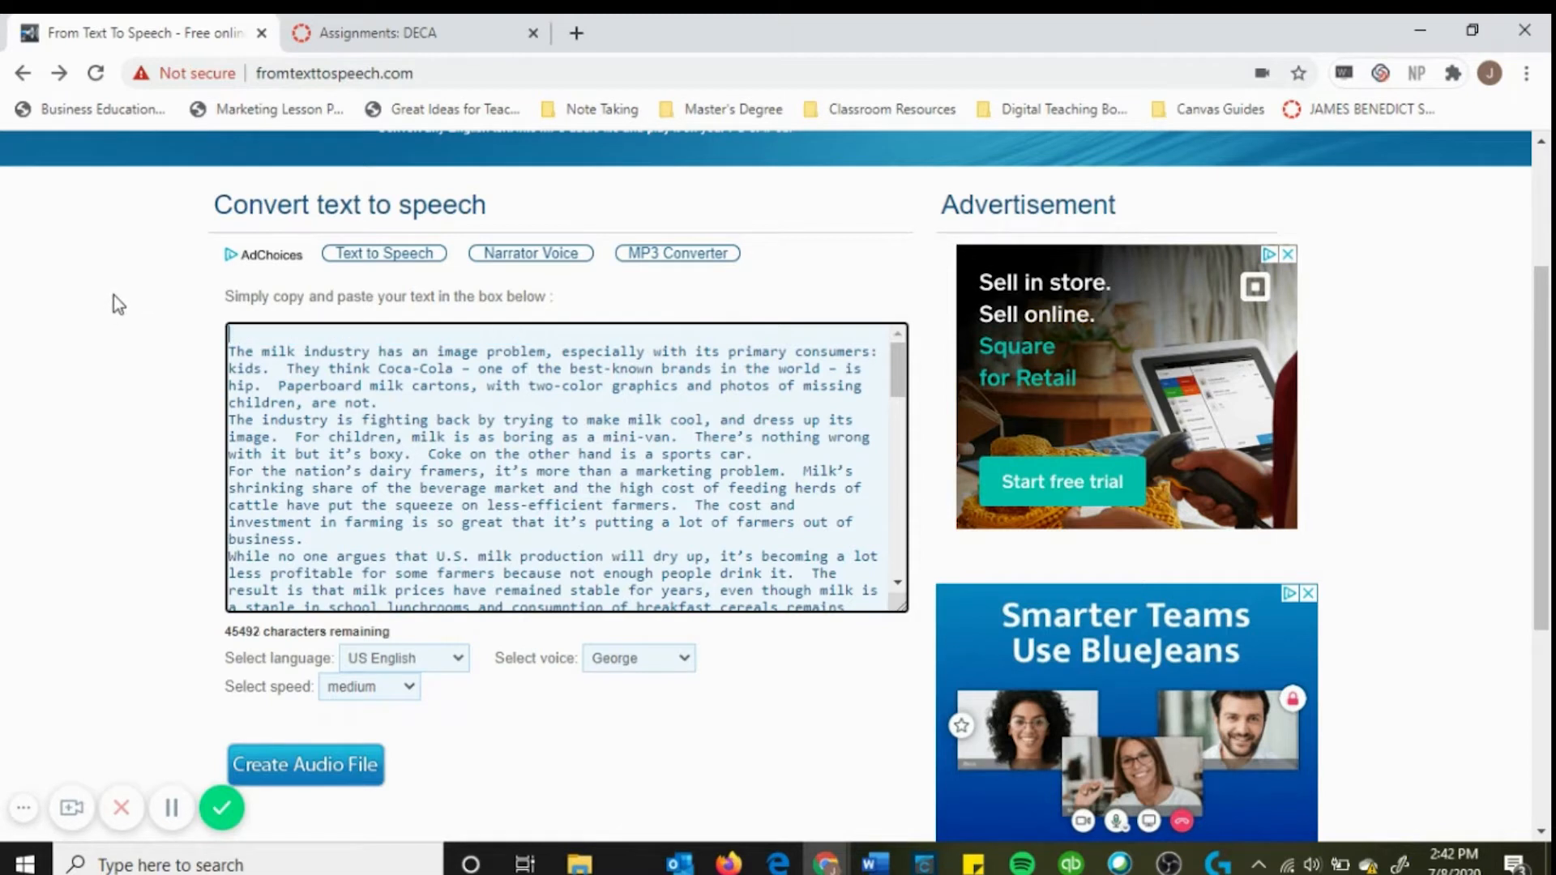
{"action": "key", "text": "Delete"}
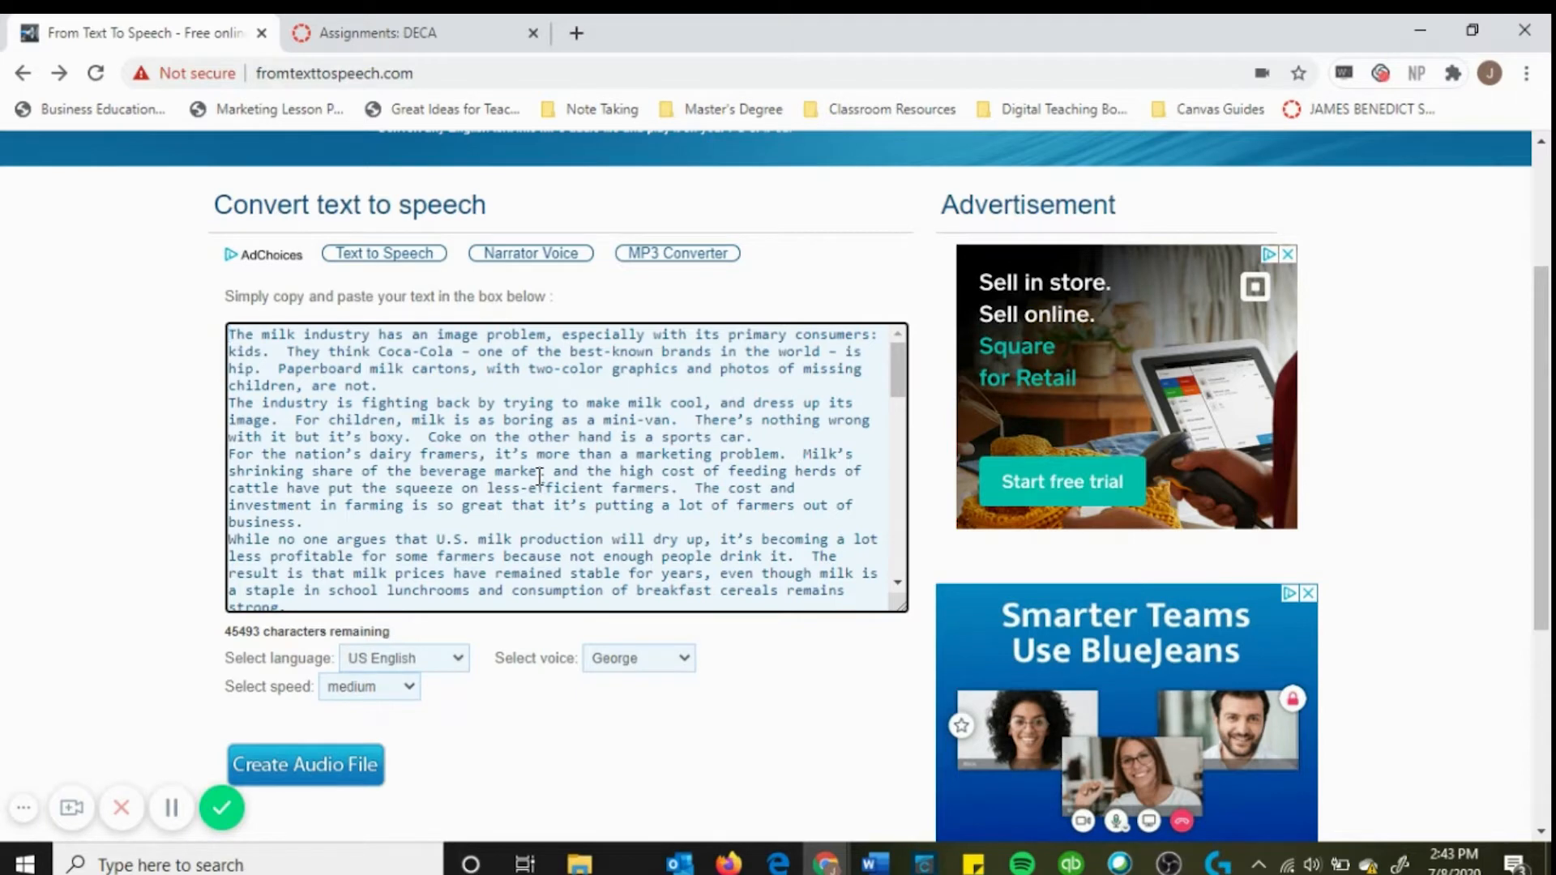
Remove the tab spacing after the numbers of the four questions at the end of the pasted text
{"action": "scroll", "coordinate": [538, 477], "scroll_direction": "down", "scroll_amount": 15}
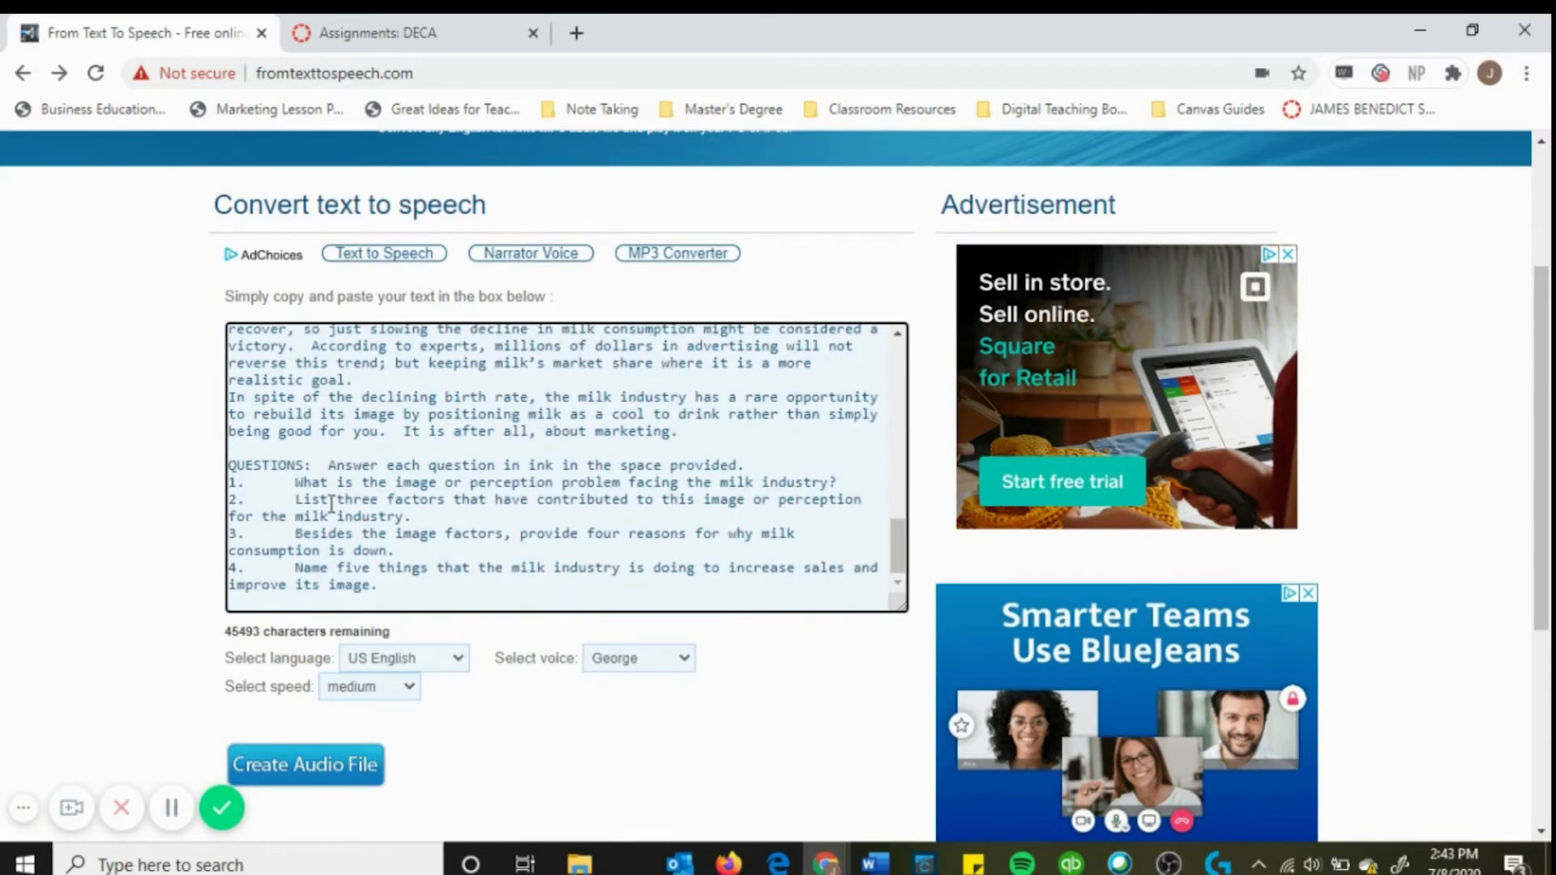
{"action": "left_click", "coordinate": [297, 483]}
{"action": "key", "text": "BackSpace"}
{"action": "left_click", "coordinate": [291, 499]}
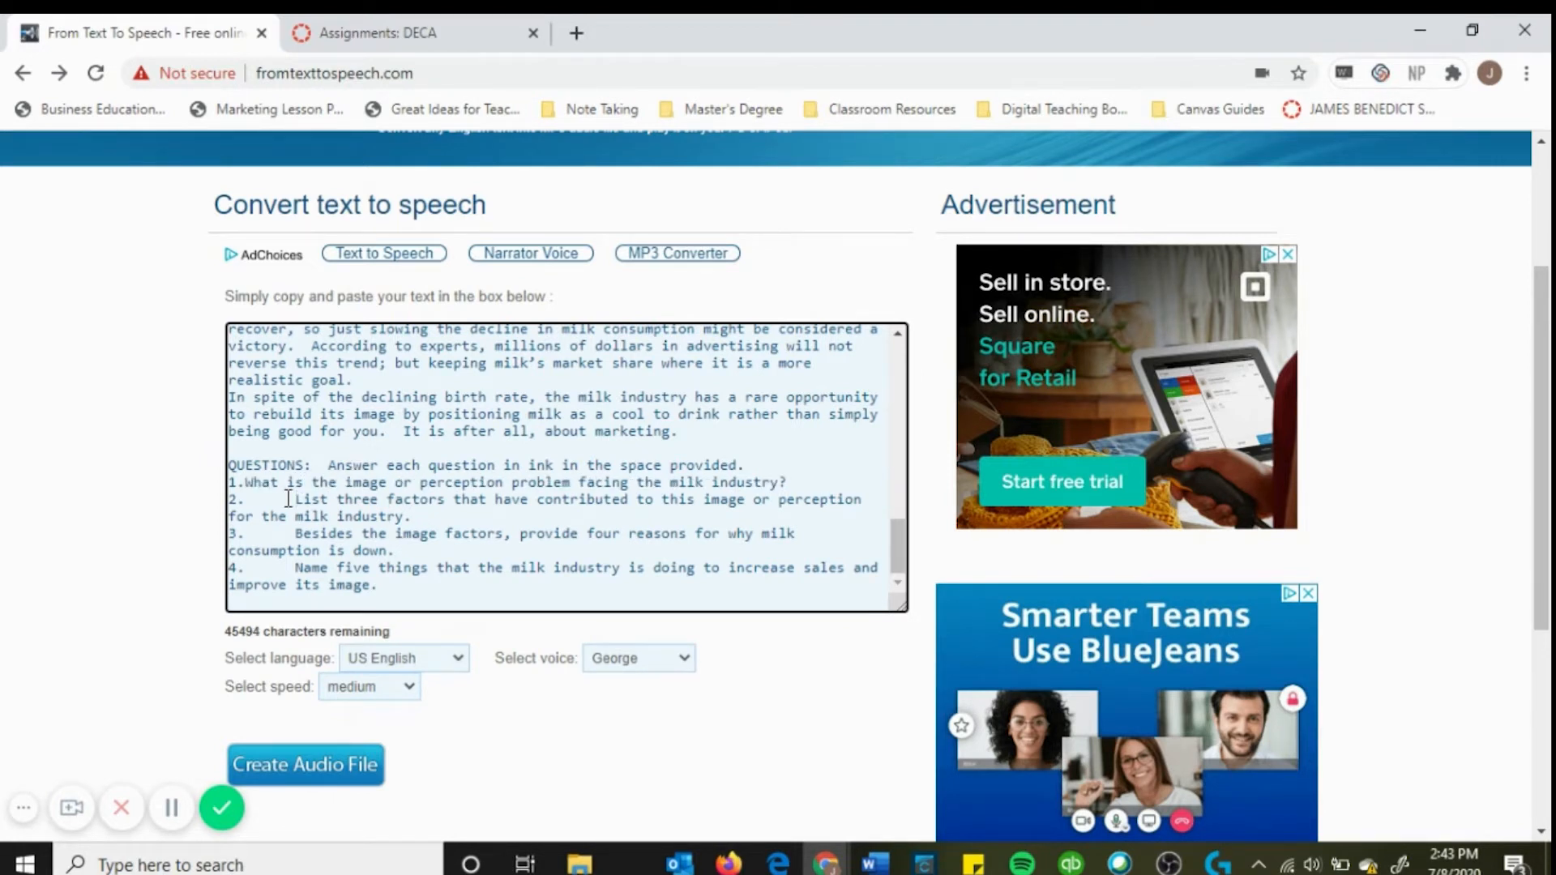
{"action": "key", "text": "BackSpace"}
{"action": "left_click", "coordinate": [294, 534]}
{"action": "key", "text": "BackSpace"}
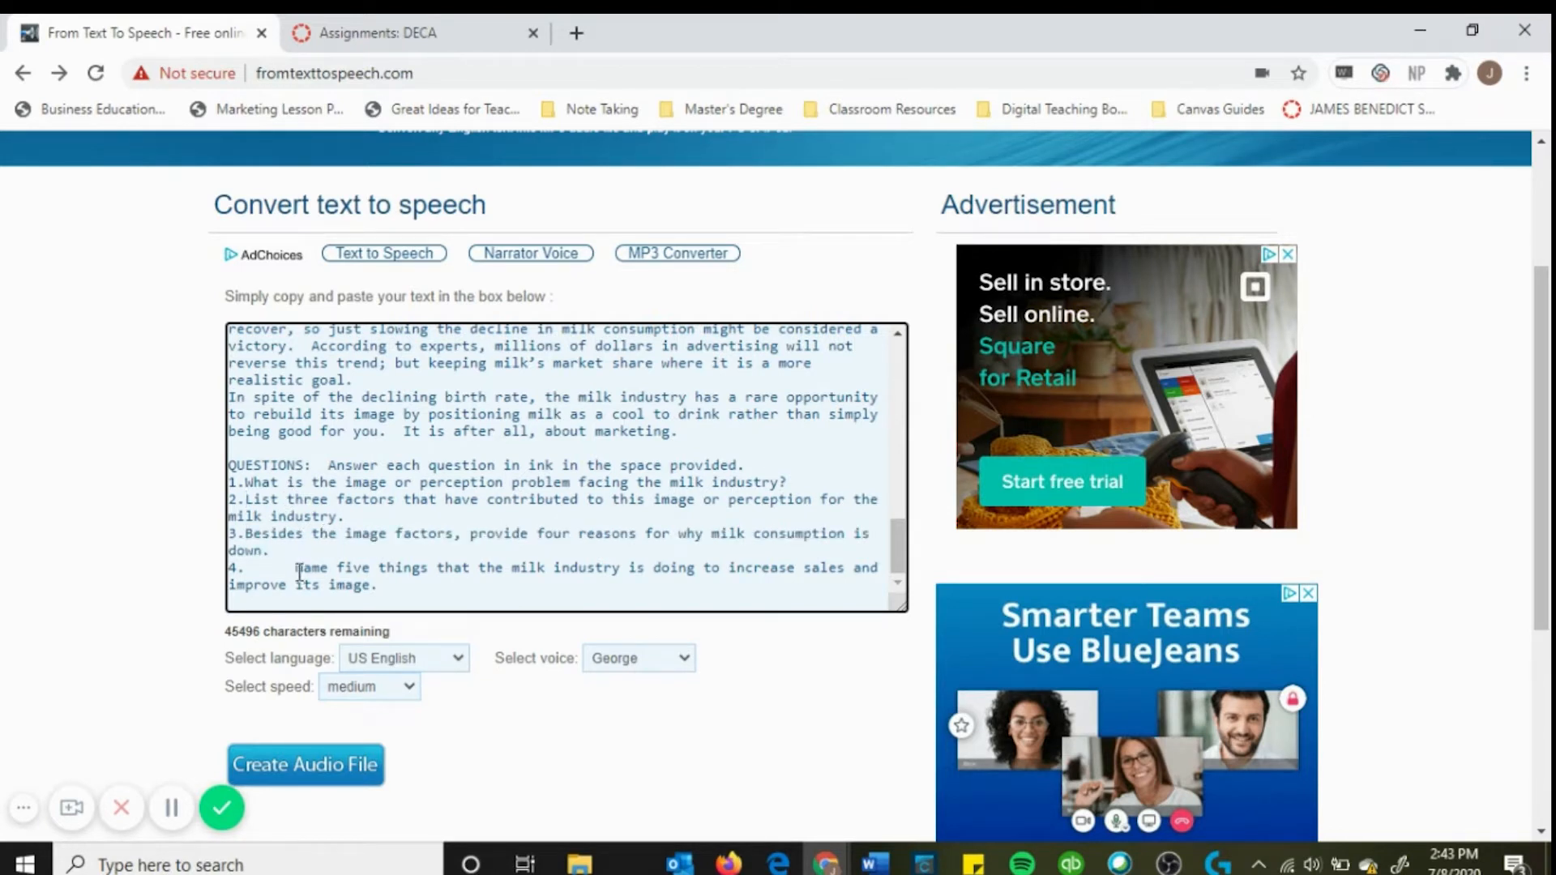
{"action": "key", "text": "Tab"}
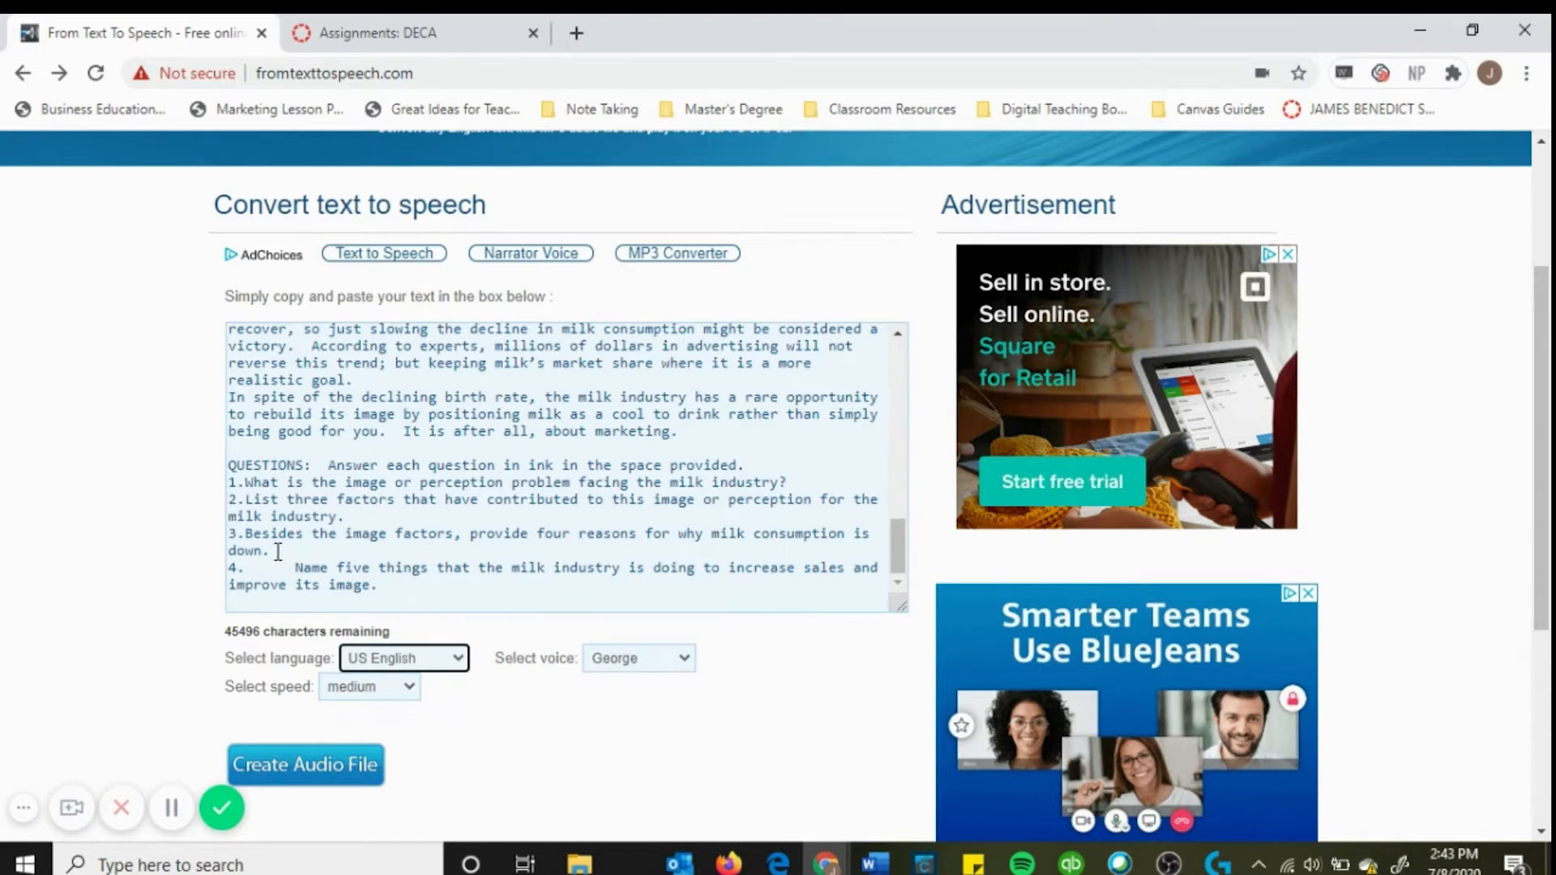
{"action": "left_click", "coordinate": [249, 531]}
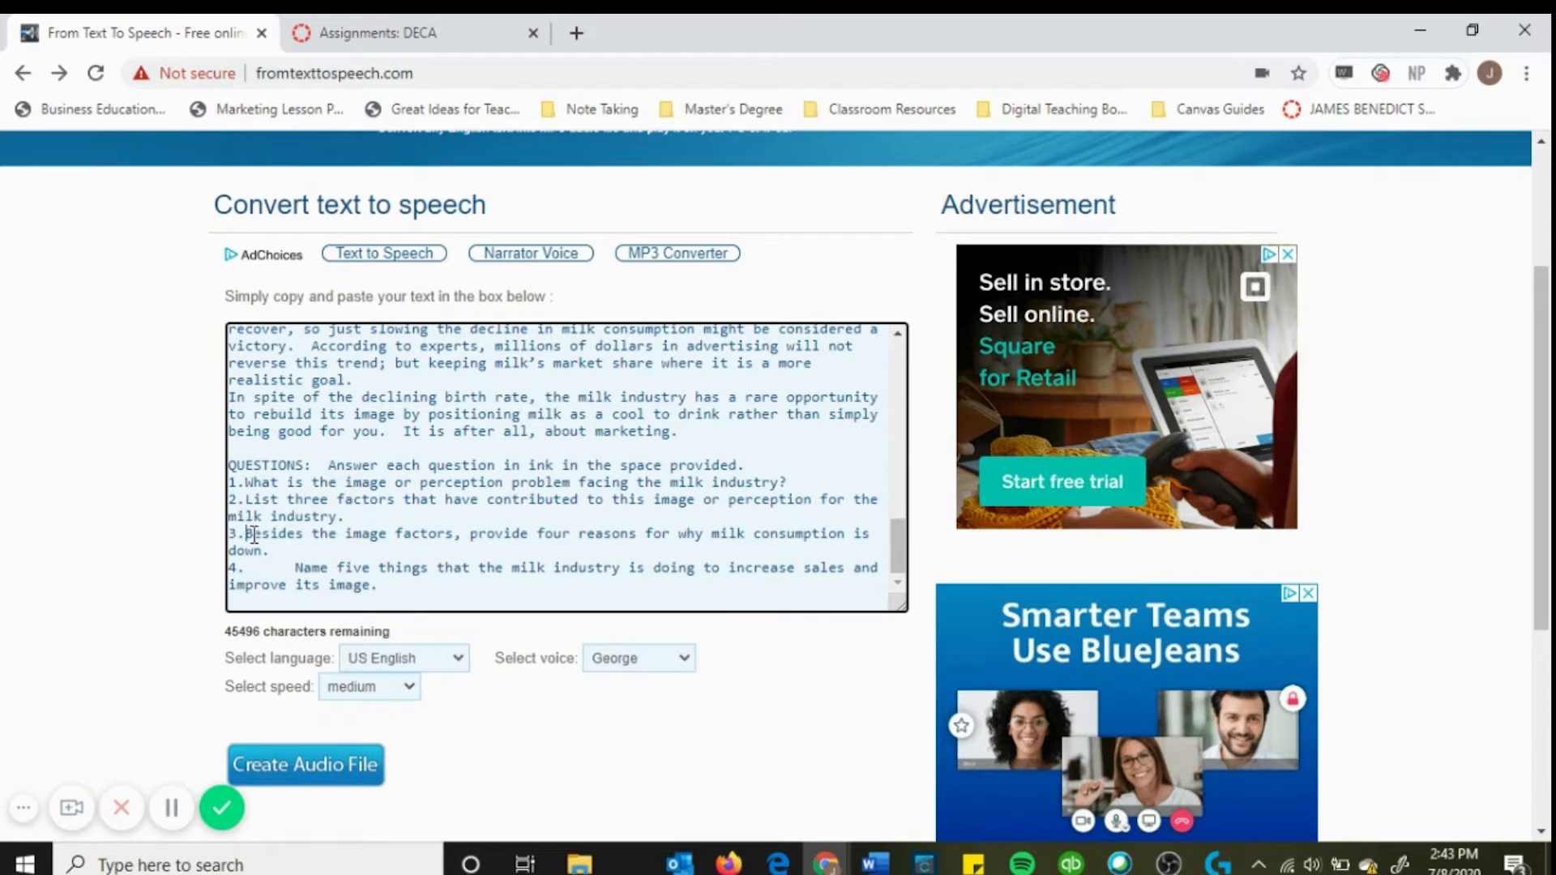
{"action": "left_click", "coordinate": [298, 567]}
{"action": "key", "text": "BackSpace"}
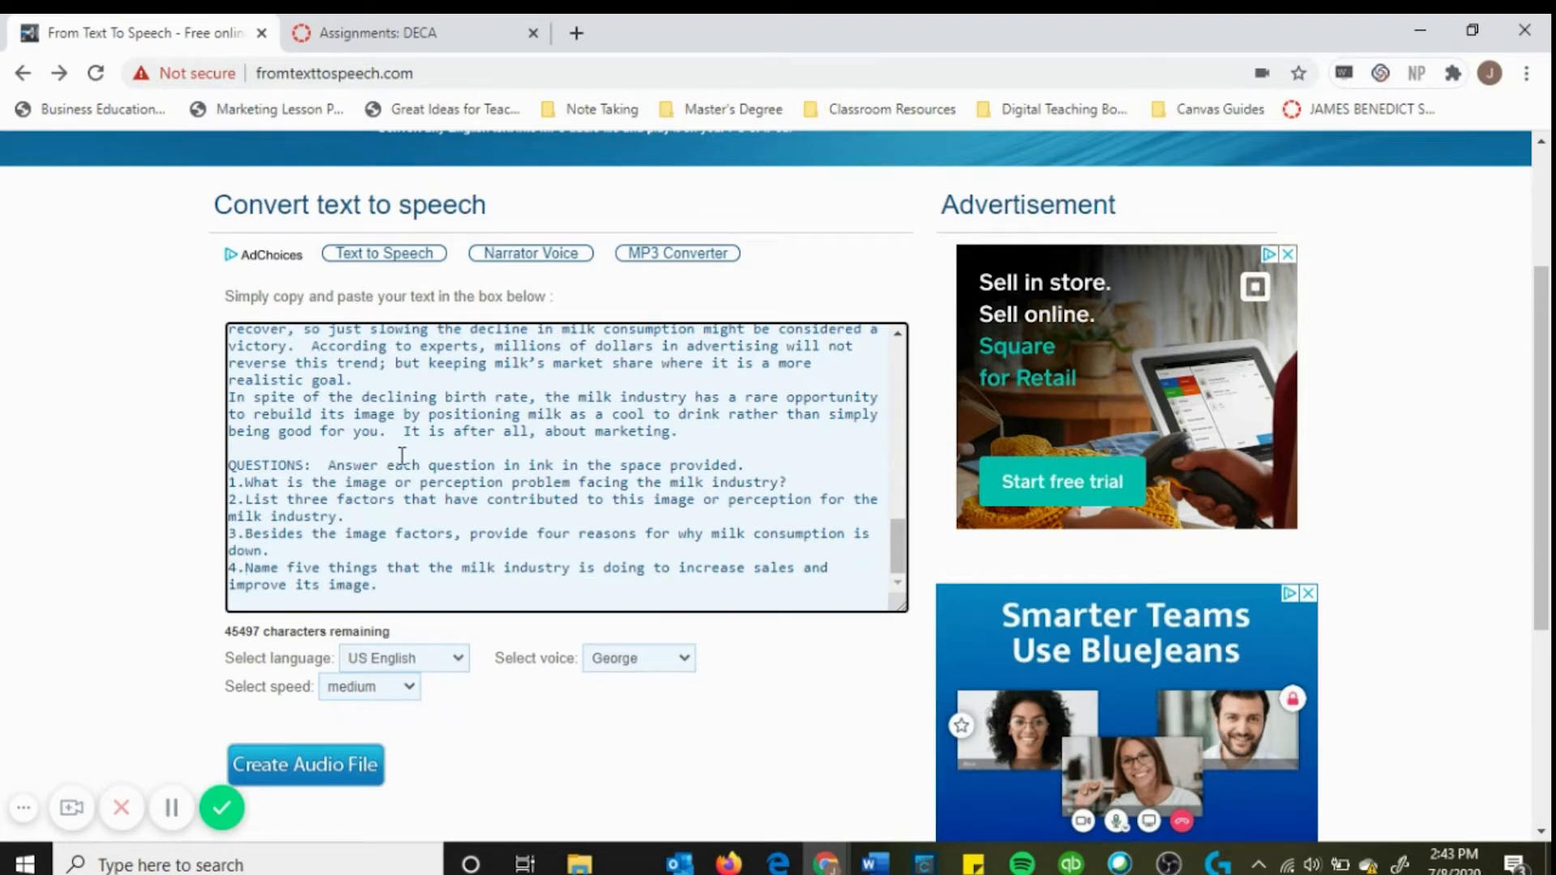
Set the speech options to US English language, the Daisy voice and medium speed
{"action": "scroll", "coordinate": [392, 474], "scroll_direction": "down", "scroll_amount": 1}
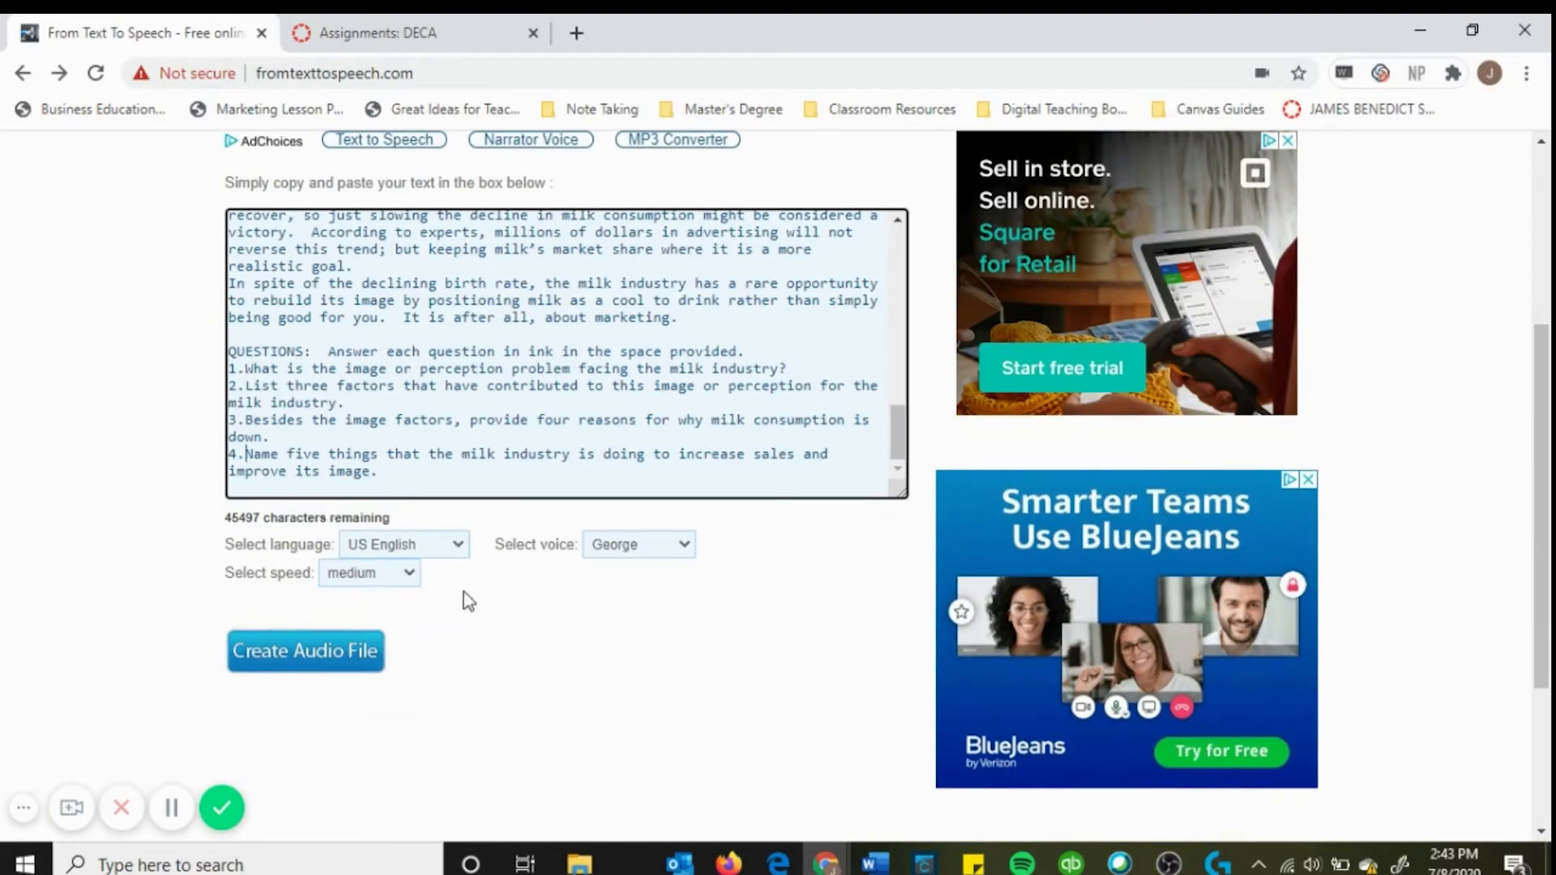
{"action": "left_click", "coordinate": [452, 547]}
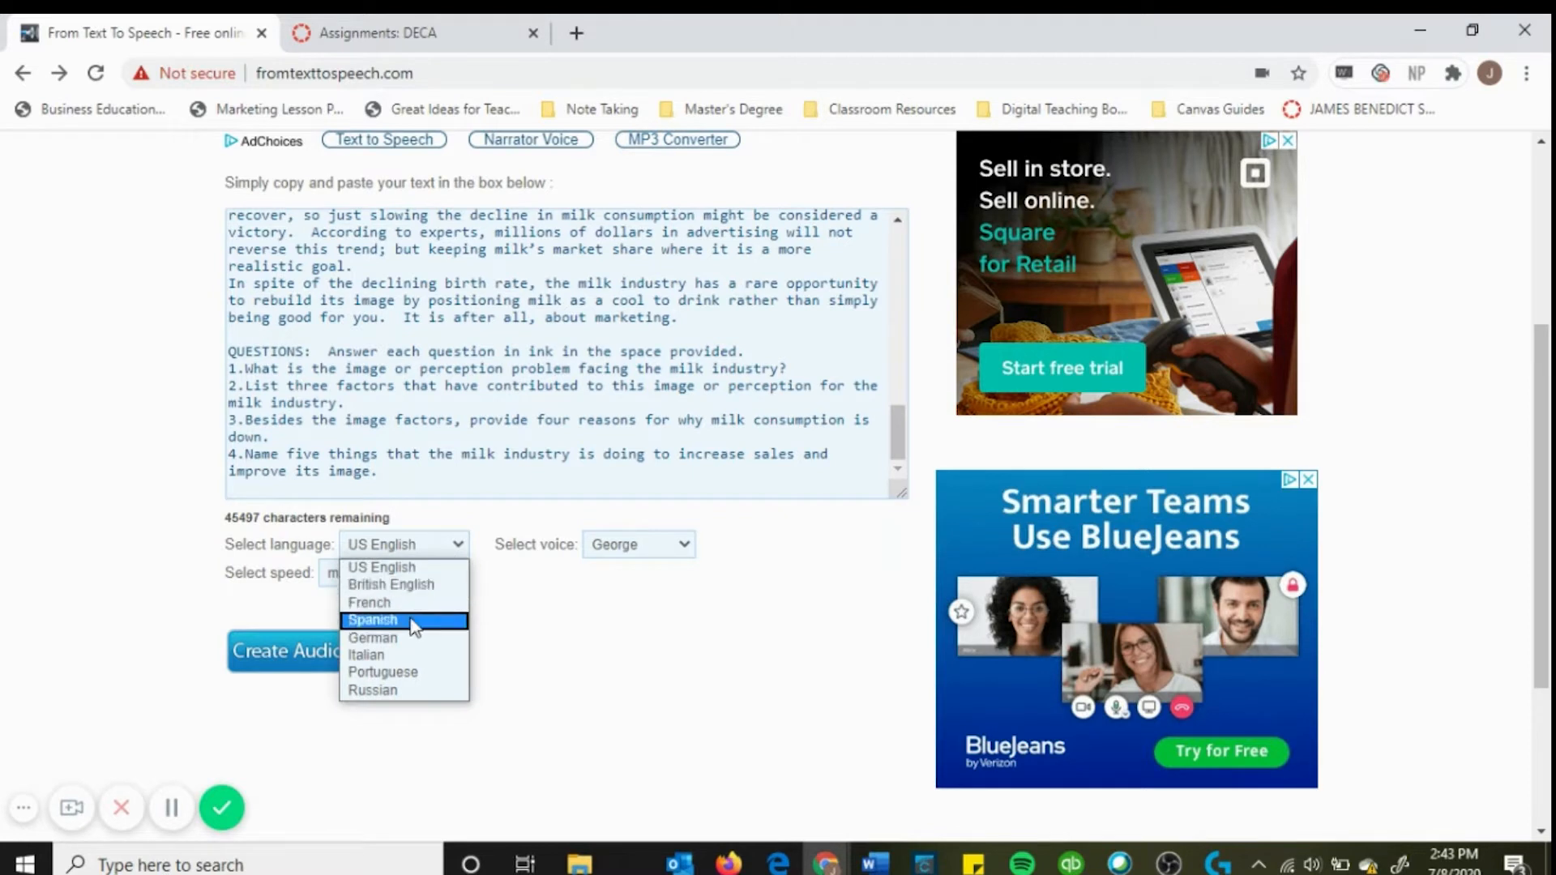
{"action": "left_click", "coordinate": [413, 568]}
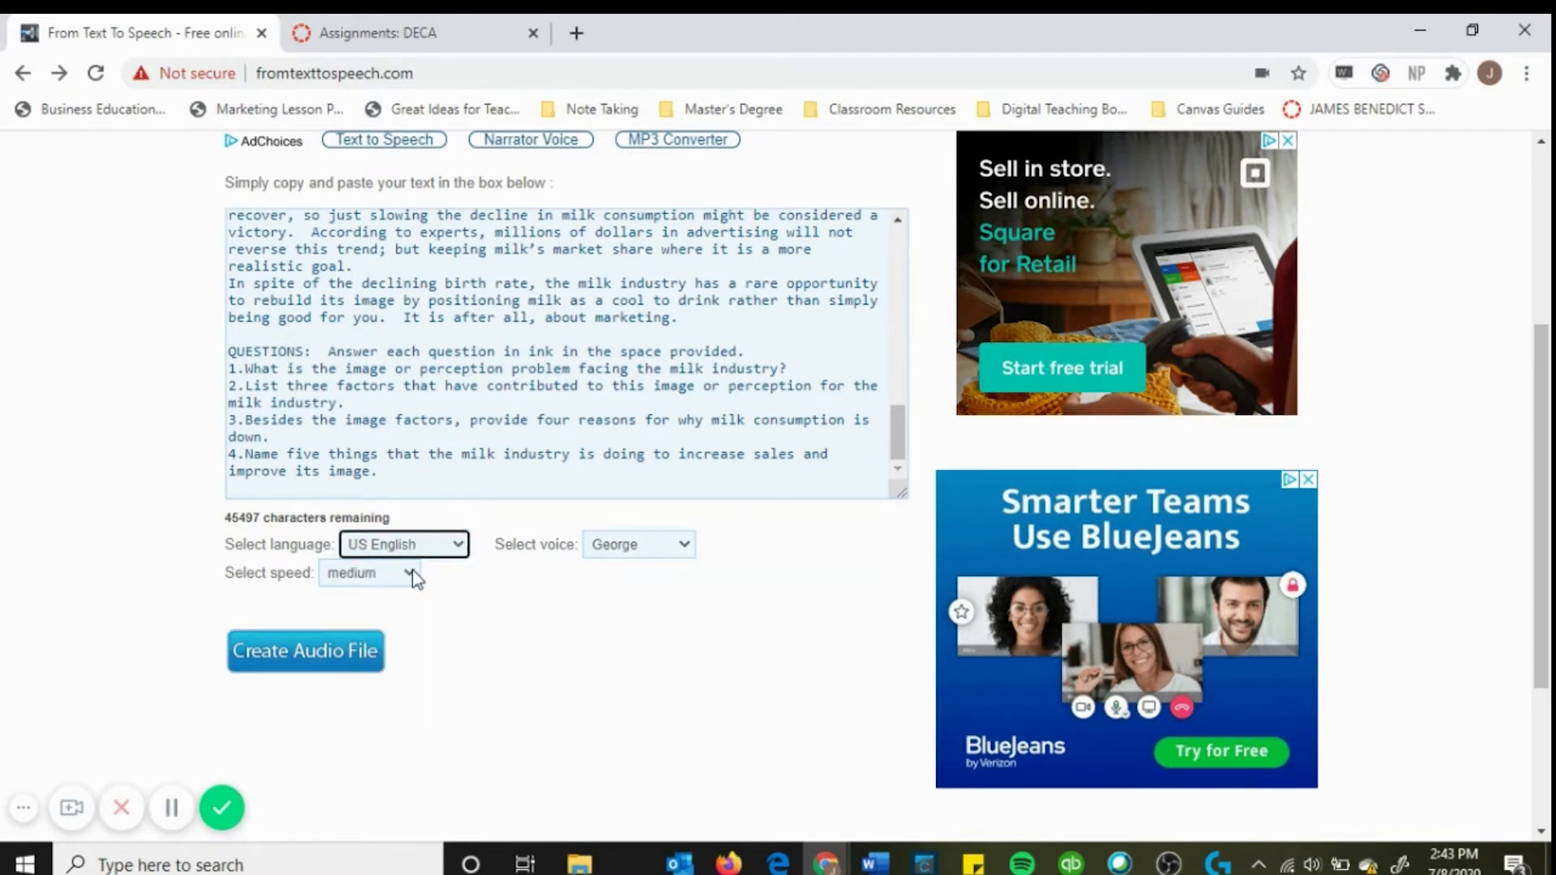
{"action": "left_click", "coordinate": [689, 547]}
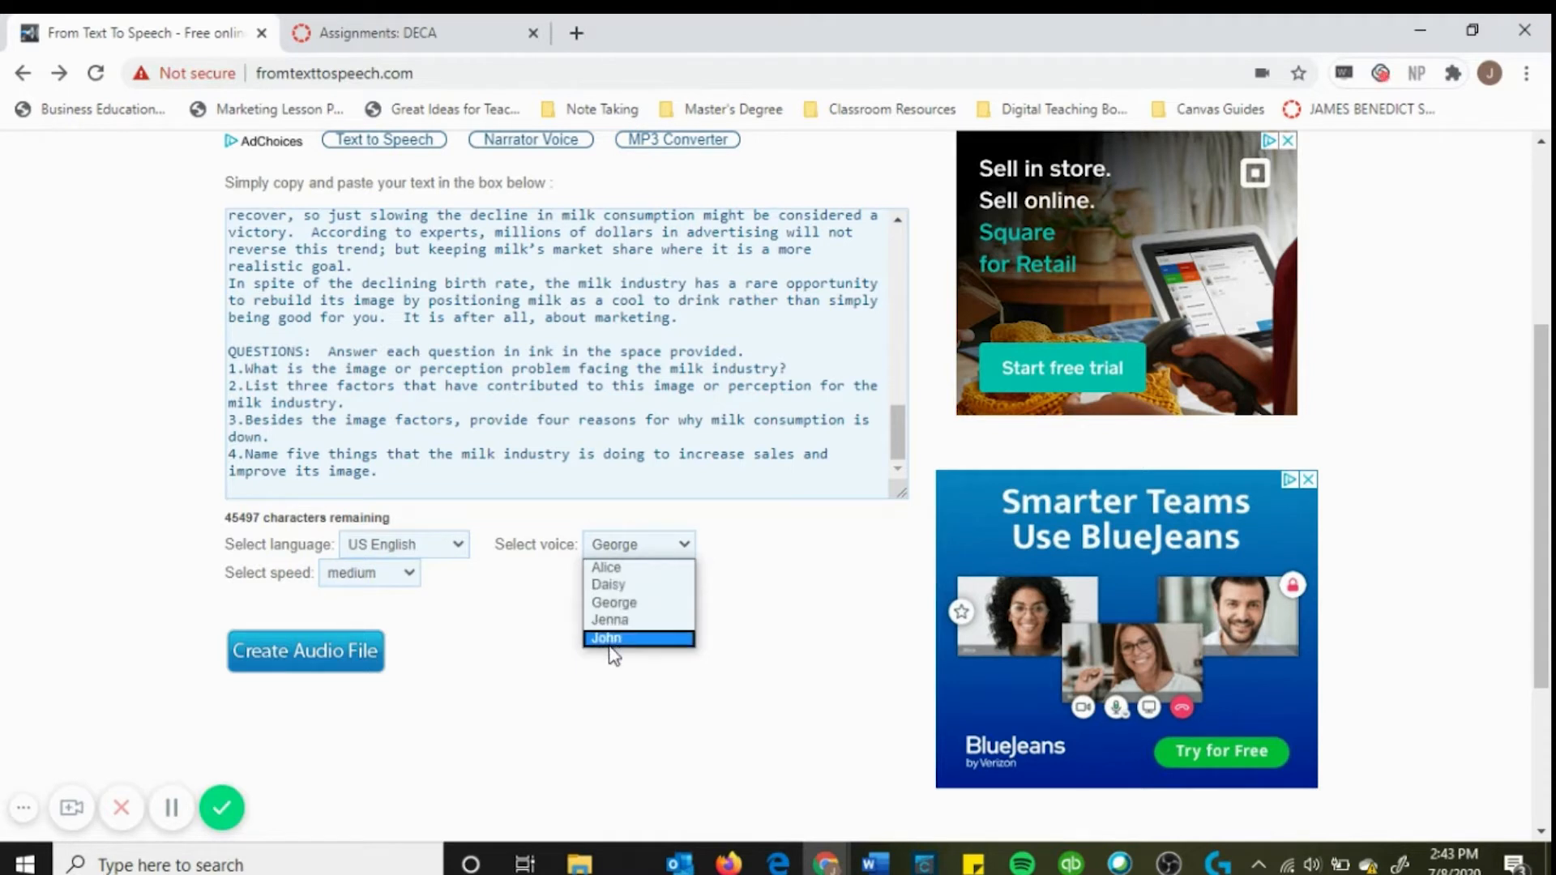
{"action": "left_click", "coordinate": [648, 583]}
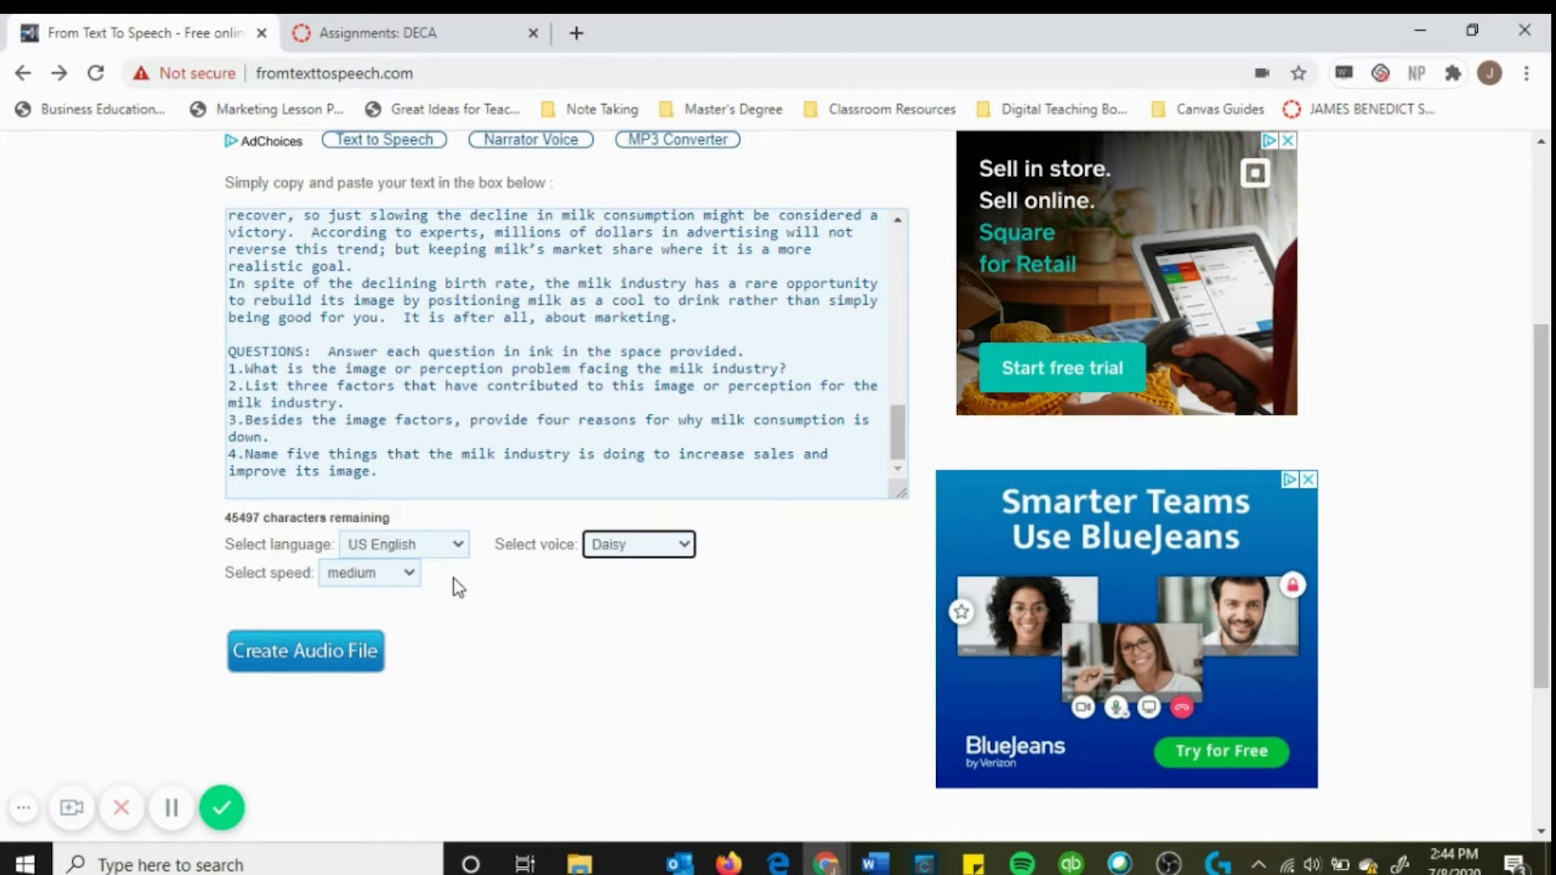
{"action": "left_click", "coordinate": [402, 574]}
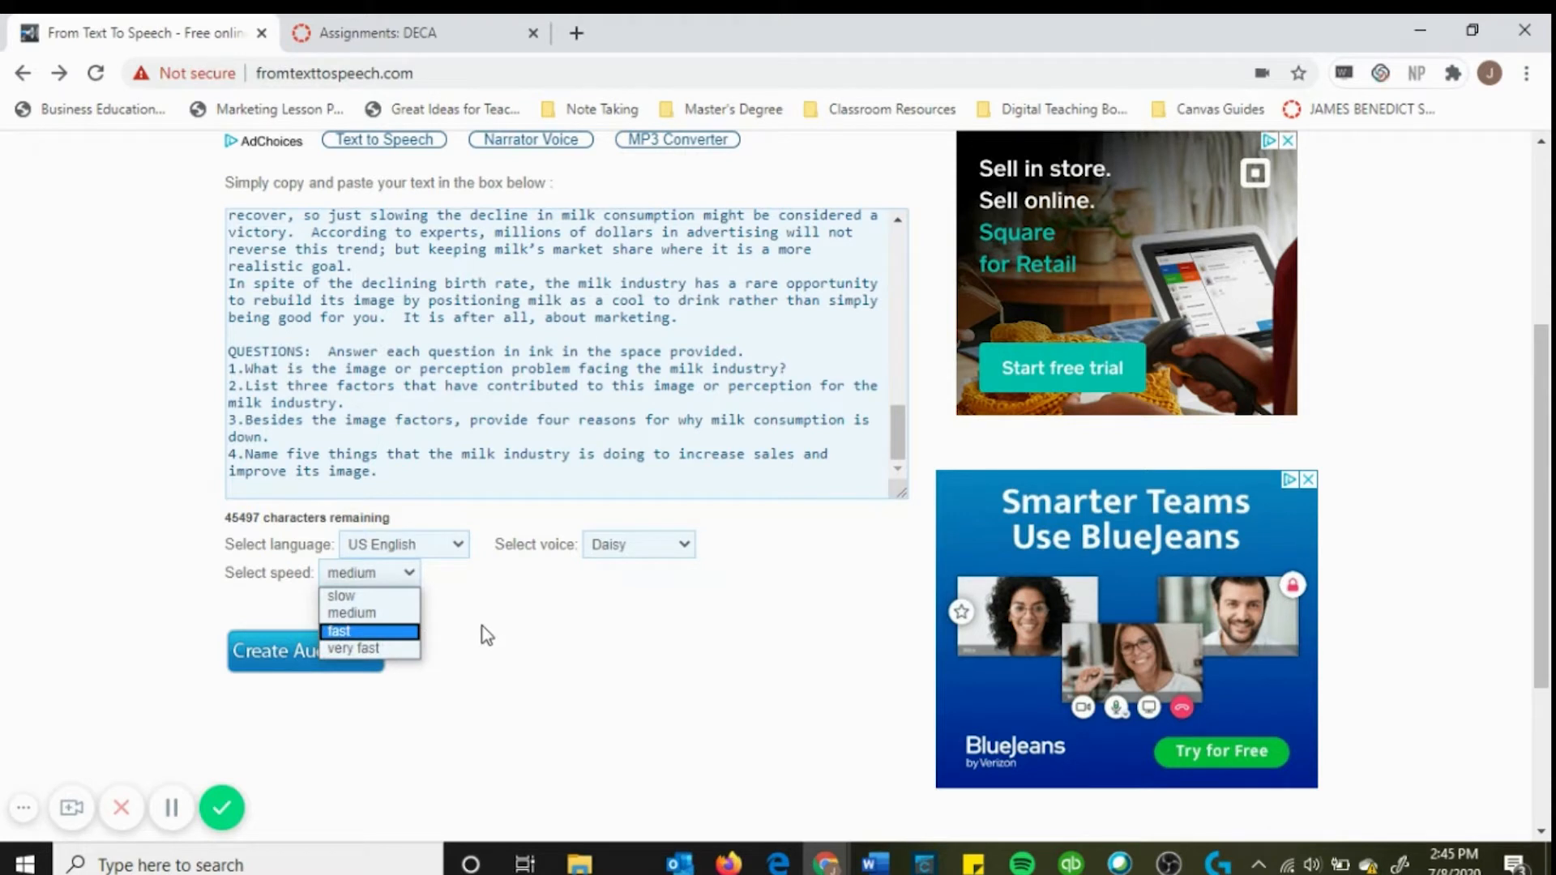
{"action": "left_click", "coordinate": [390, 616]}
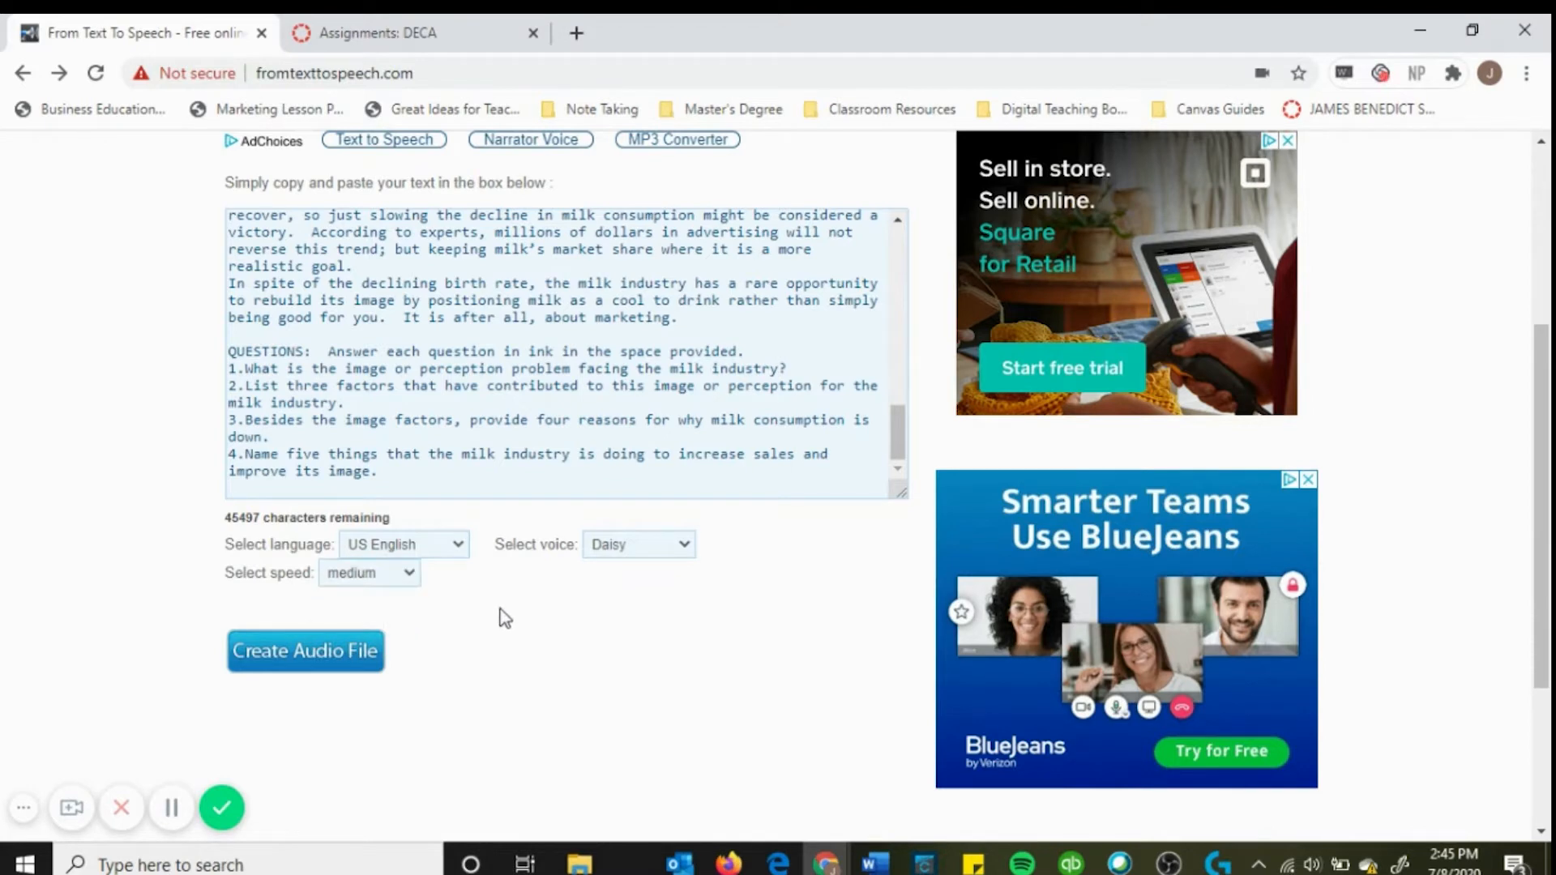
Create the audio file from the pasted text and wait for the processing to finish
{"action": "scroll", "coordinate": [500, 610], "scroll_direction": "up", "scroll_amount": 2}
{"action": "scroll", "coordinate": [493, 614], "scroll_direction": "down", "scroll_amount": 3}
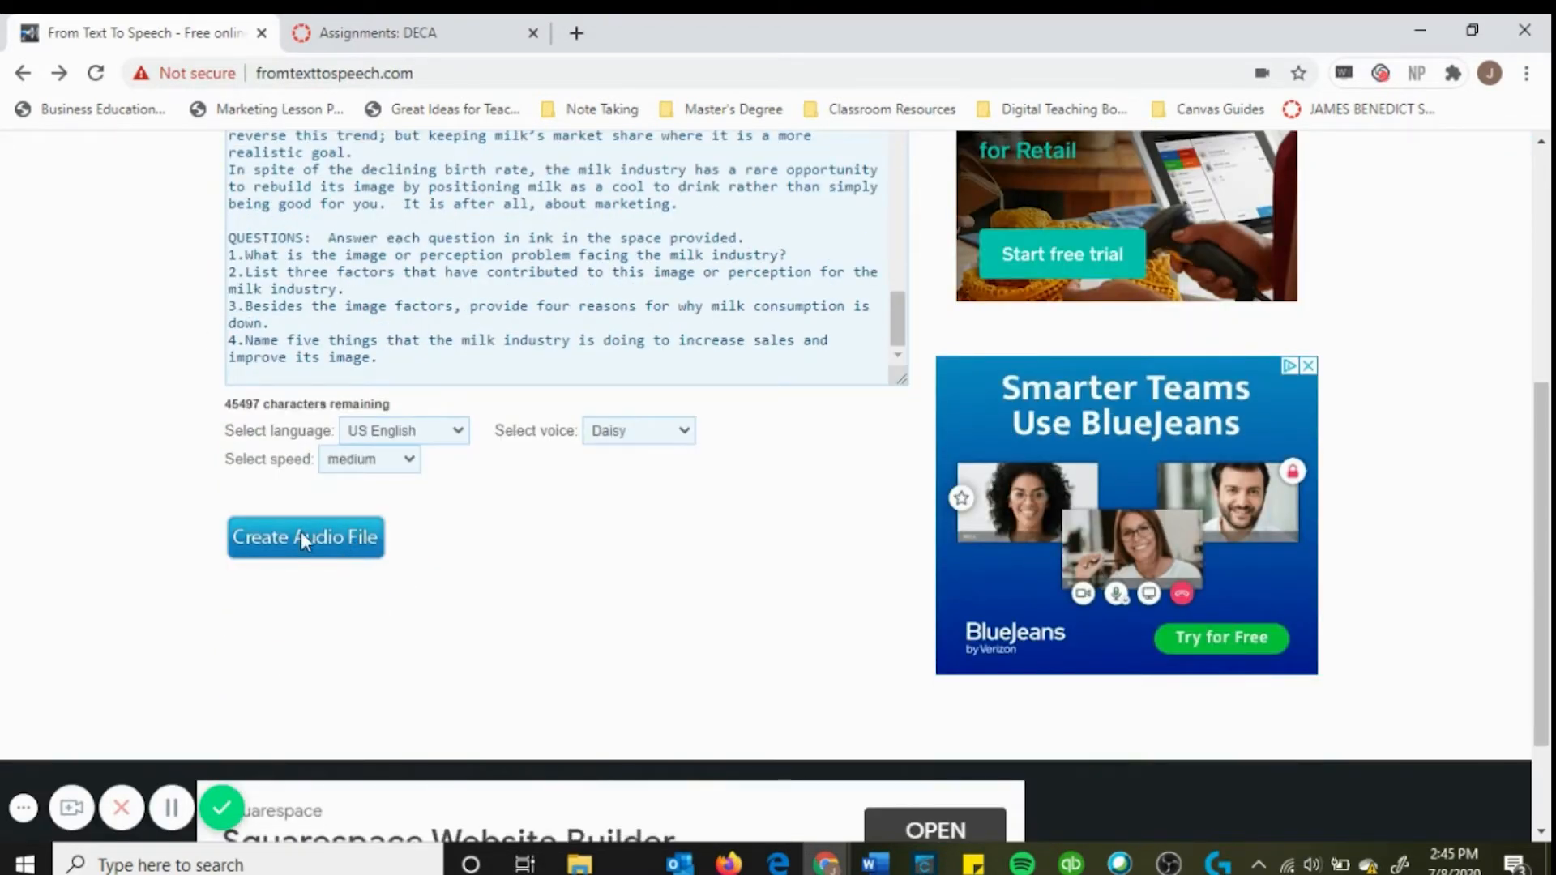
{"action": "left_click", "coordinate": [294, 537]}
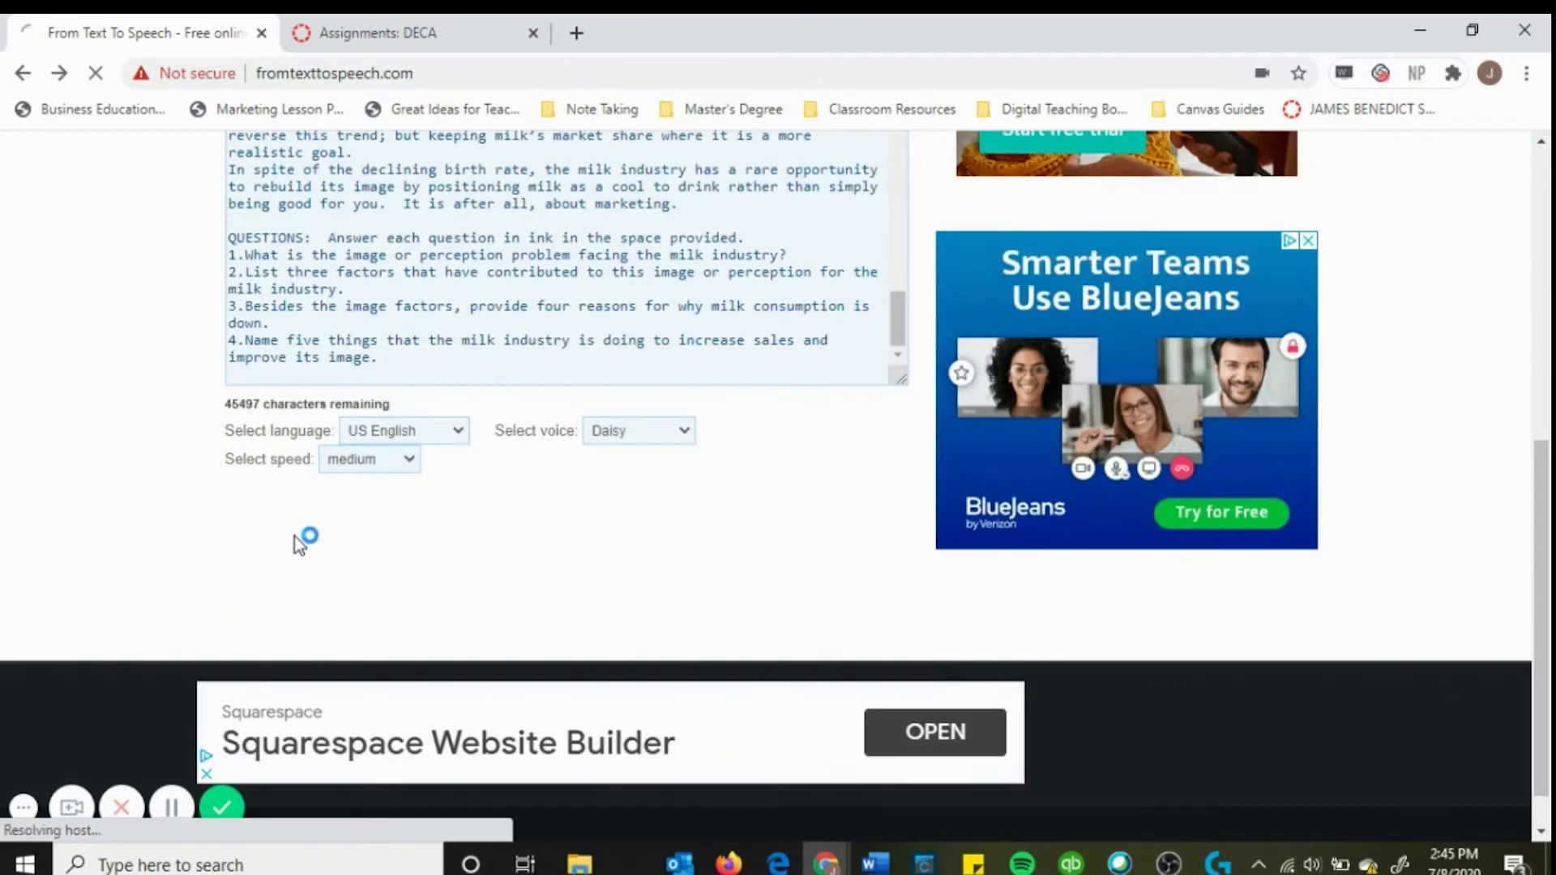
{"action": "scroll", "coordinate": [587, 564], "scroll_direction": "up", "scroll_amount": 1}
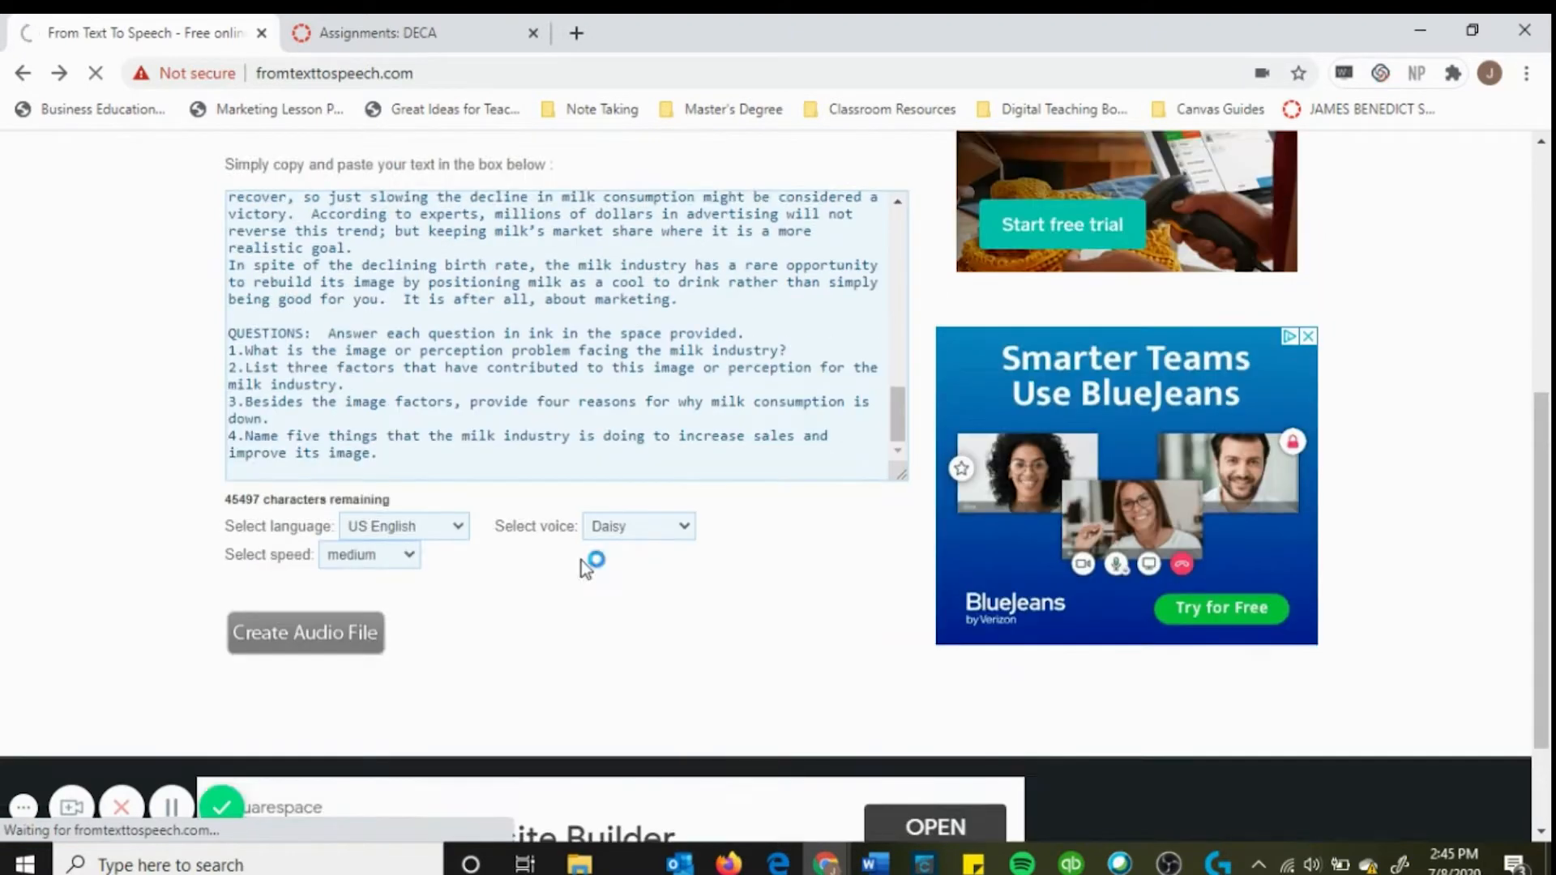
{"action": "scroll", "coordinate": [586, 565], "scroll_direction": "up", "scroll_amount": 4}
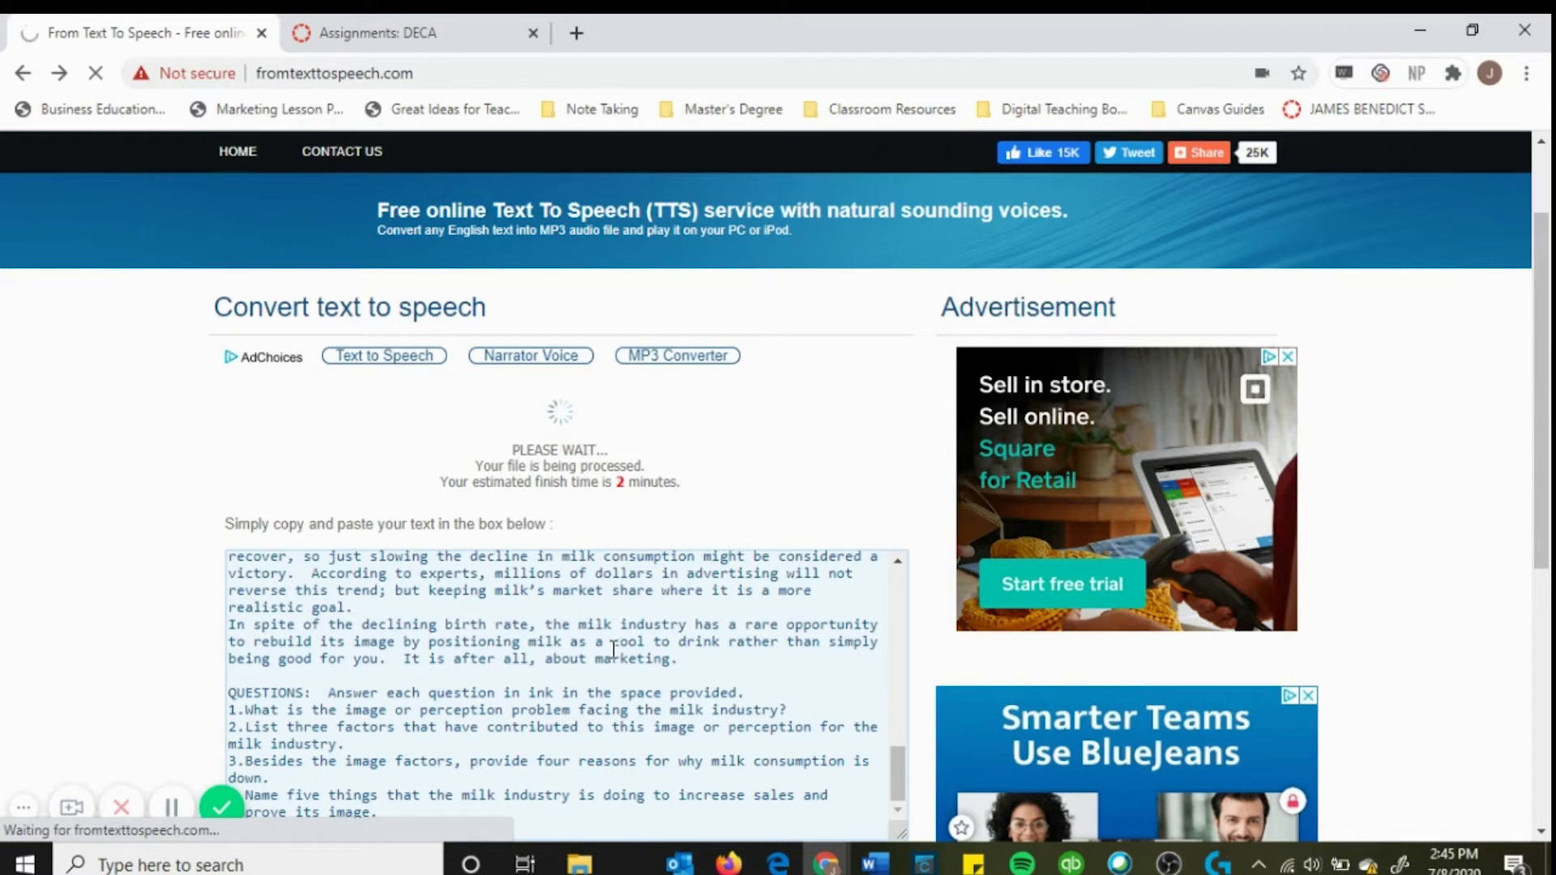
{"action": "scroll", "coordinate": [613, 649], "scroll_direction": "up", "scroll_amount": 5}
{"action": "scroll", "coordinate": [613, 650], "scroll_direction": "up", "scroll_amount": 5}
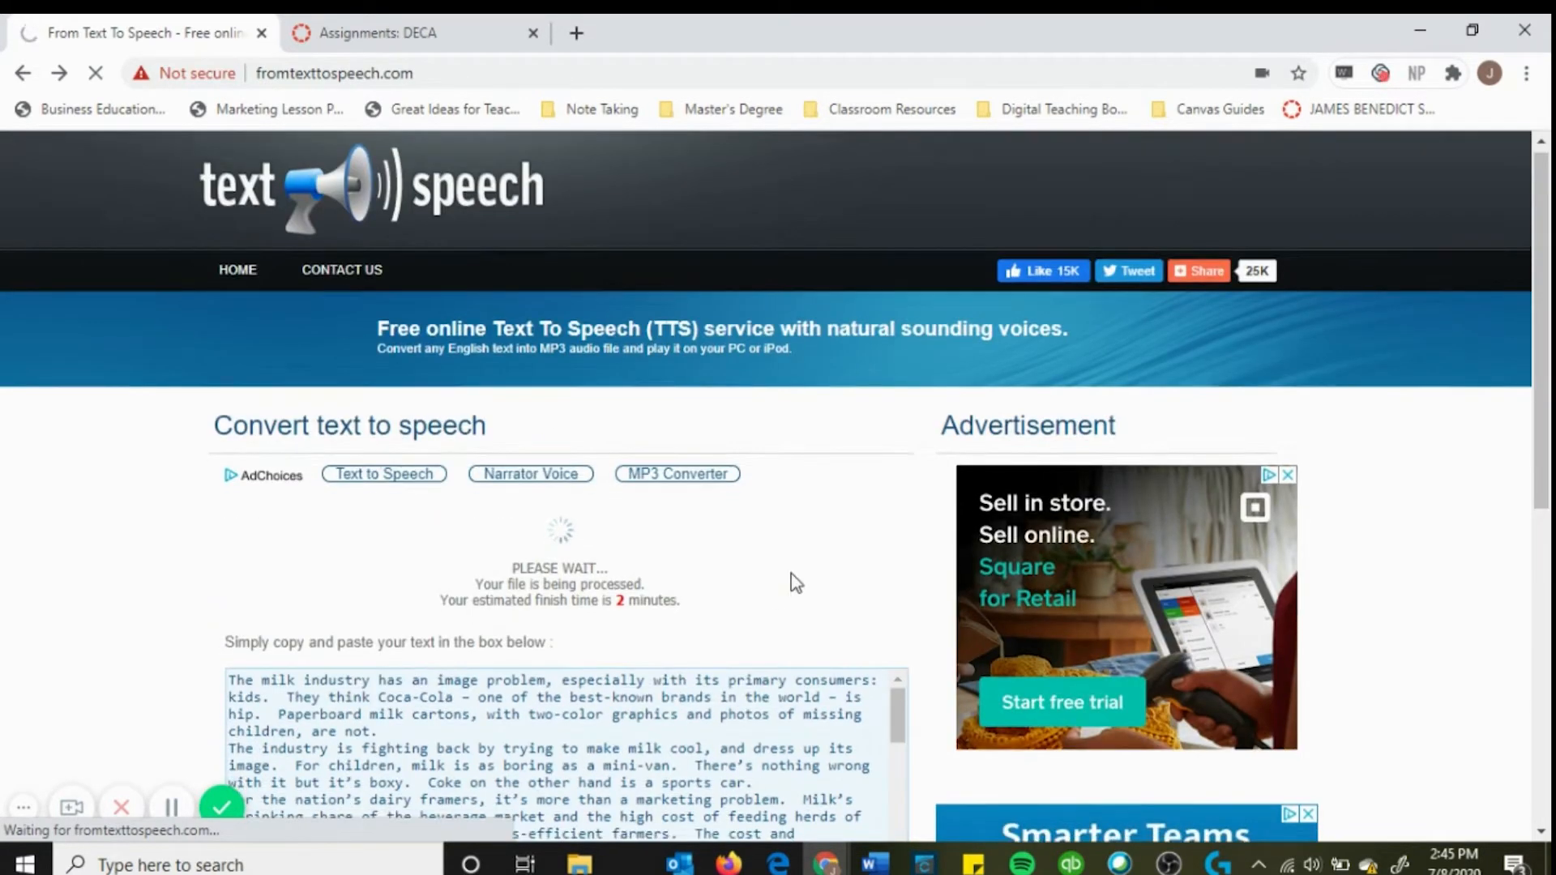
{"action": "scroll", "coordinate": [796, 581], "scroll_direction": "down", "scroll_amount": 3}
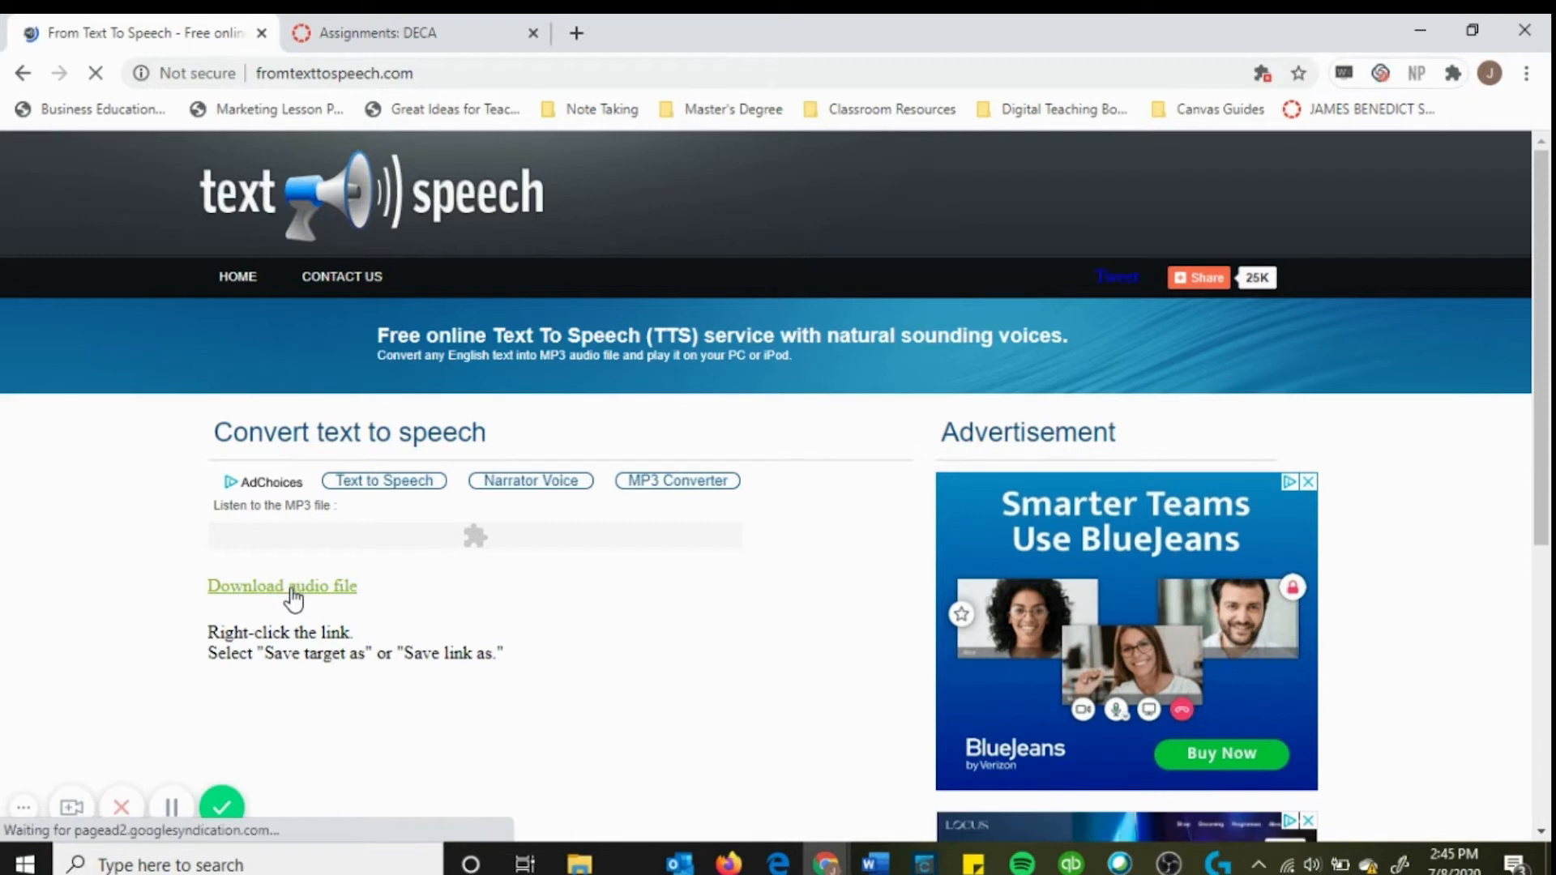
Open the generated audio file to listen to its beginning, pause it and return to the download page
{"action": "left_click", "coordinate": [293, 598]}
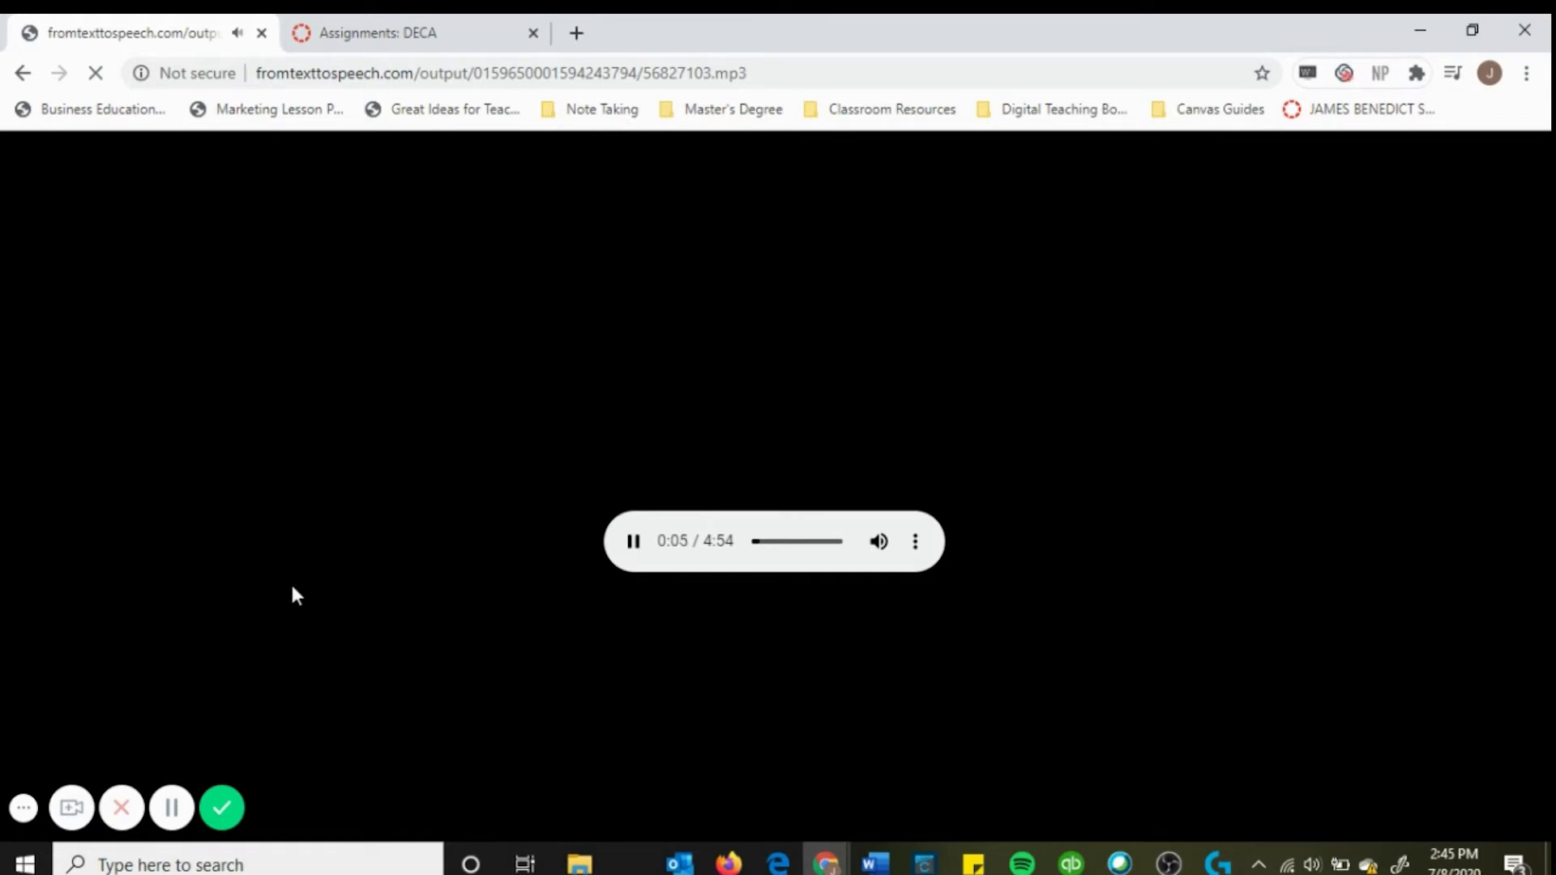
{"action": "left_click", "coordinate": [633, 541]}
{"action": "left_click", "coordinate": [24, 74]}
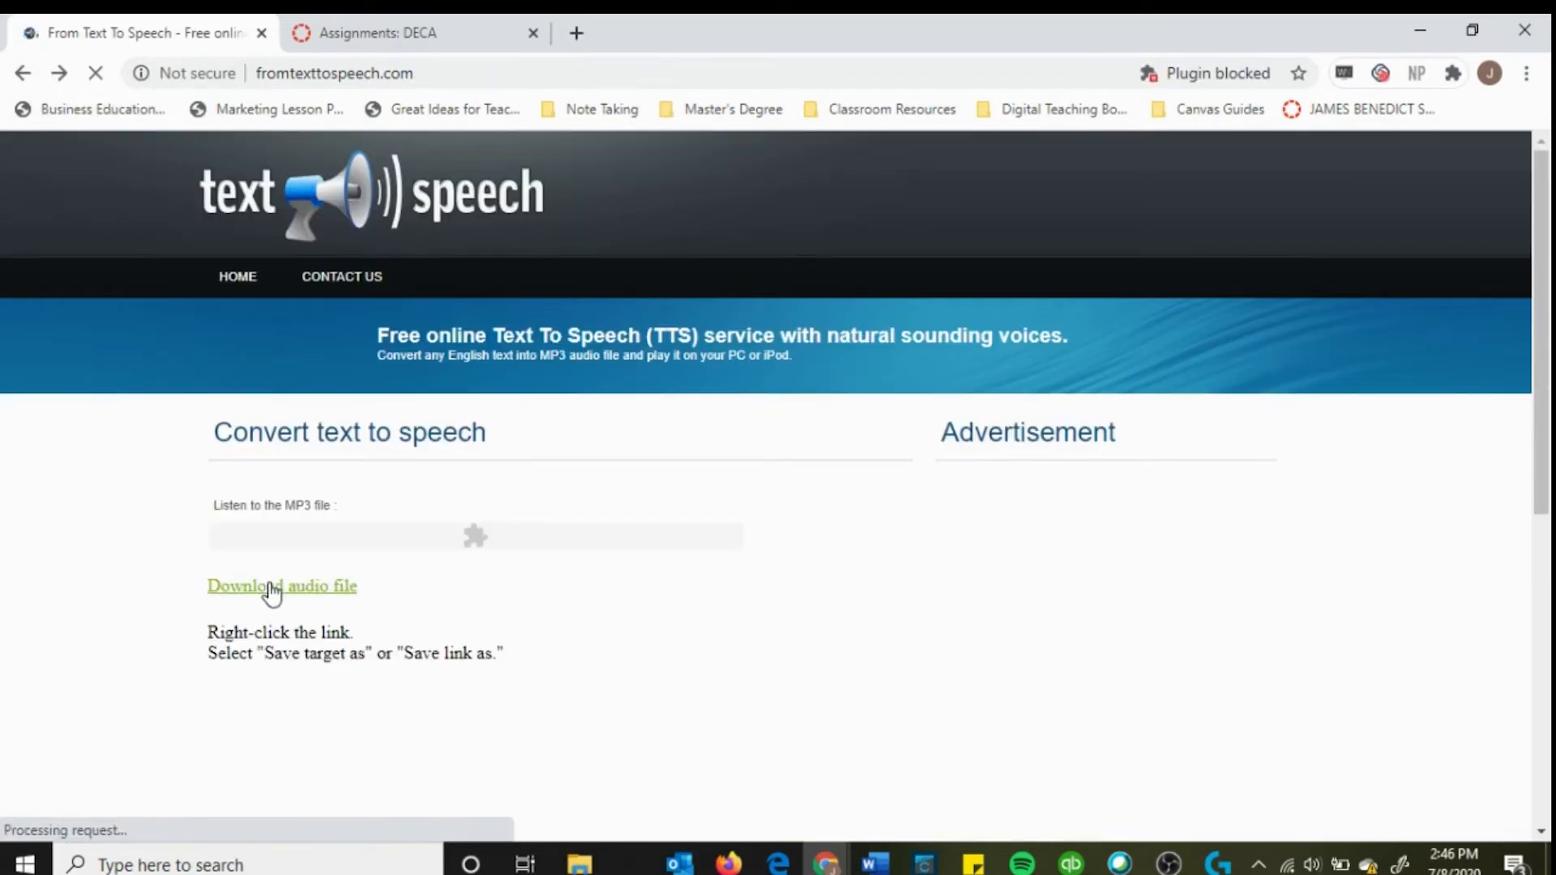
Save the generated MP3 to the Desktop as Dairy Industry Audio
{"action": "right_click", "coordinate": [269, 586]}
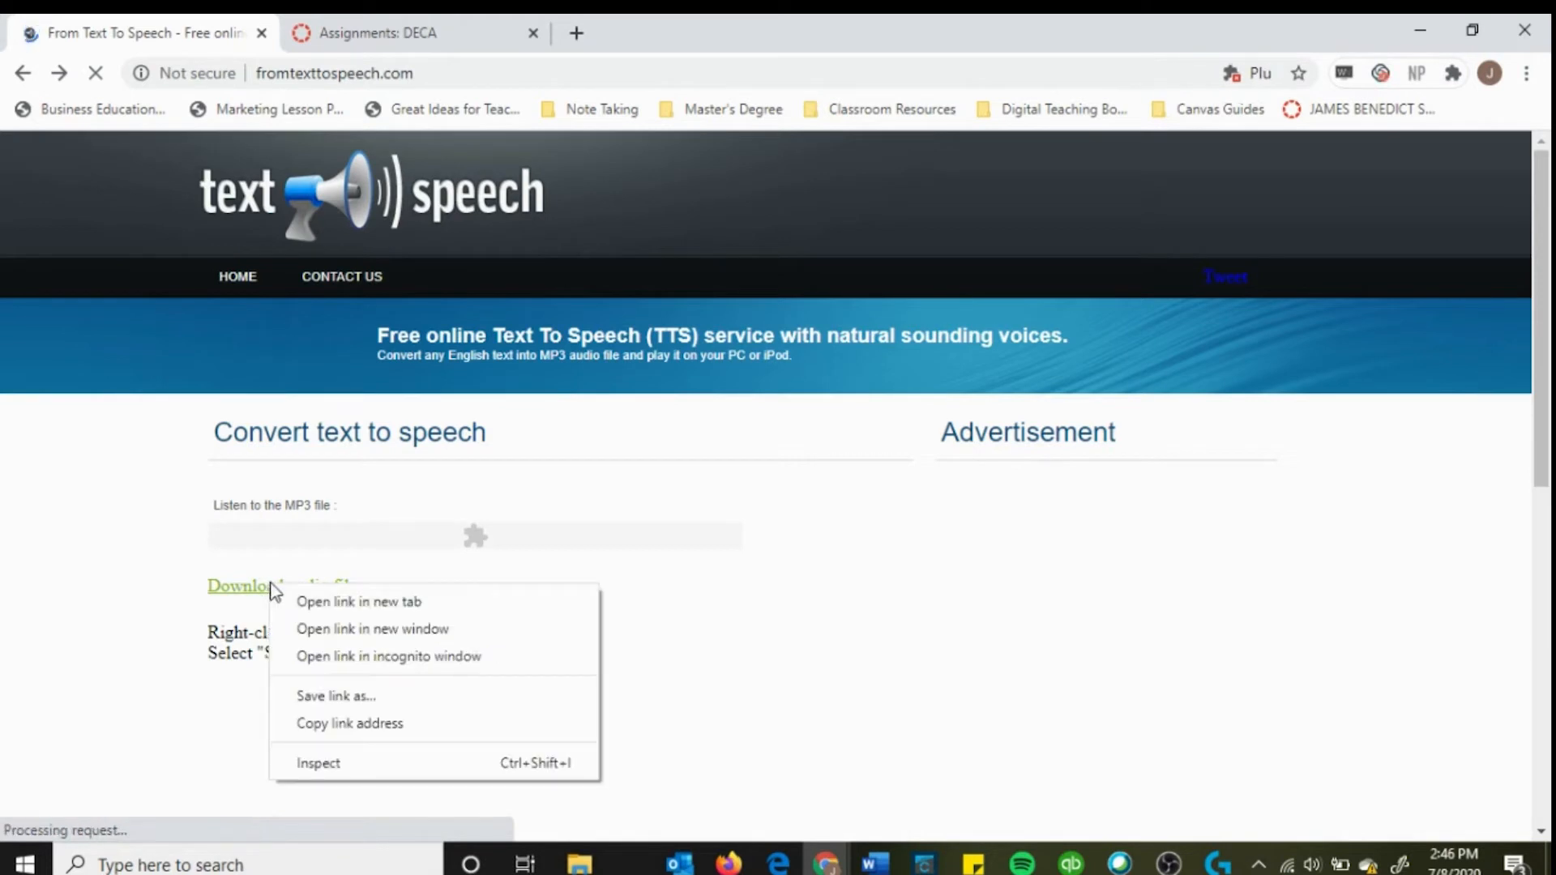
{"action": "left_click", "coordinate": [327, 697]}
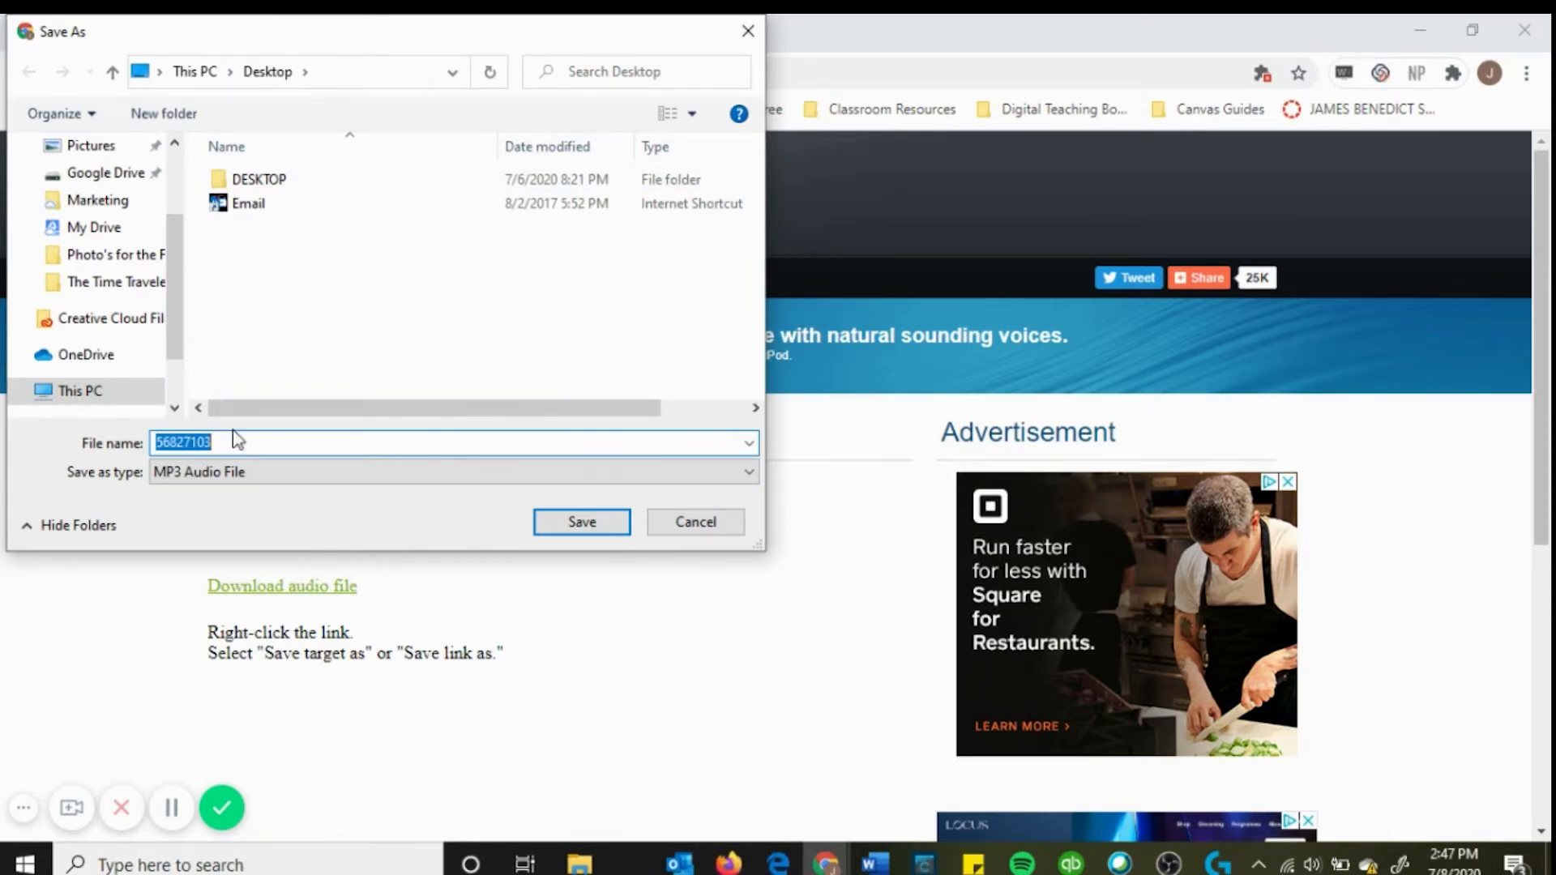
{"action": "type", "text": "D"}
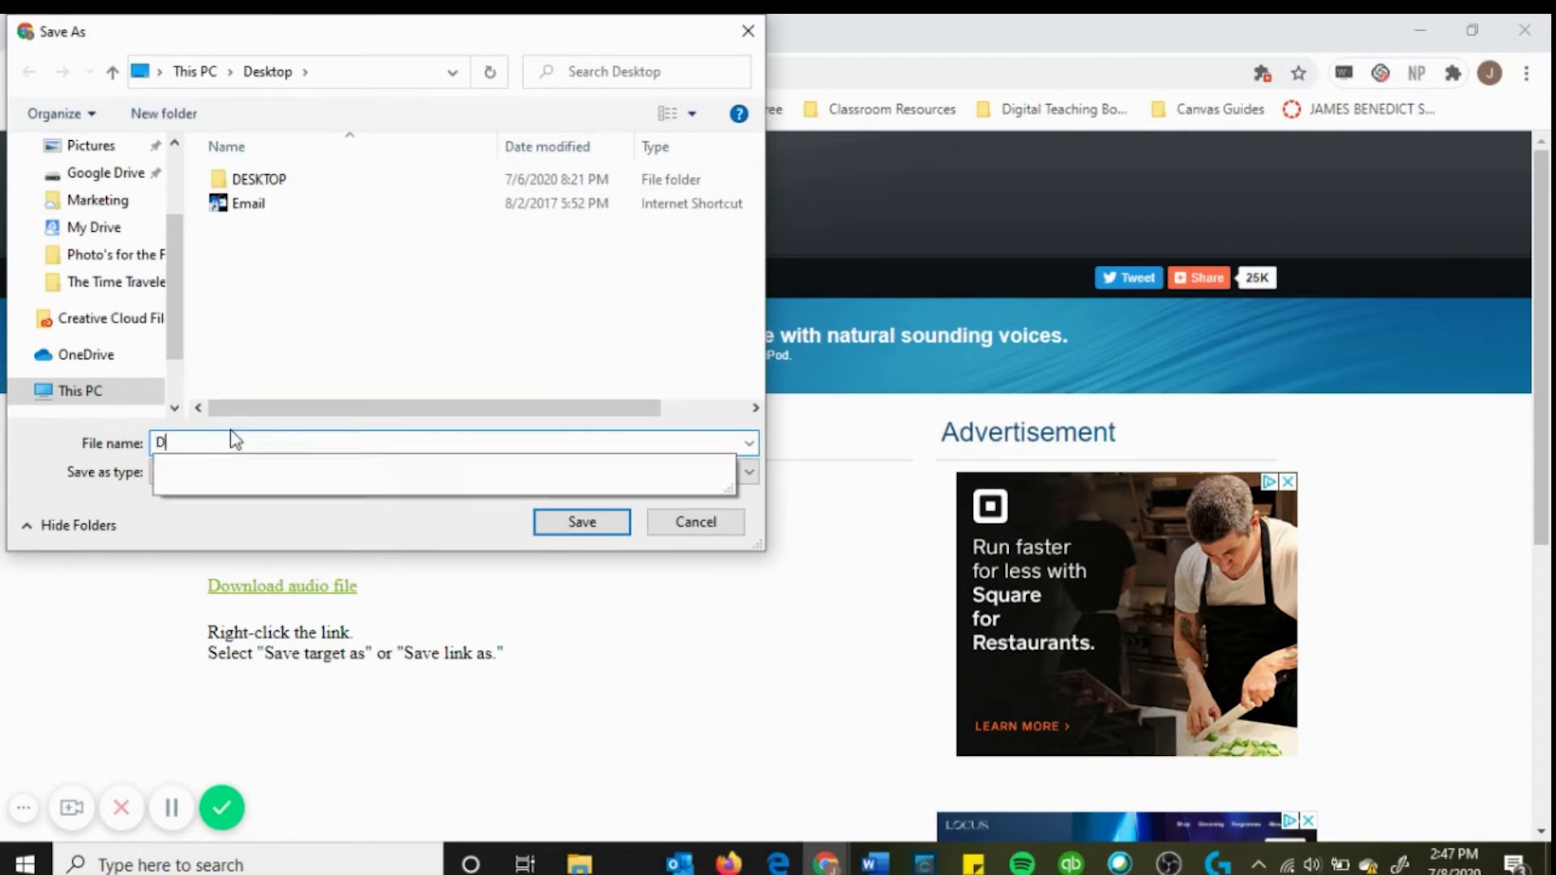
{"action": "type", "text": "airy Industry Audio"}
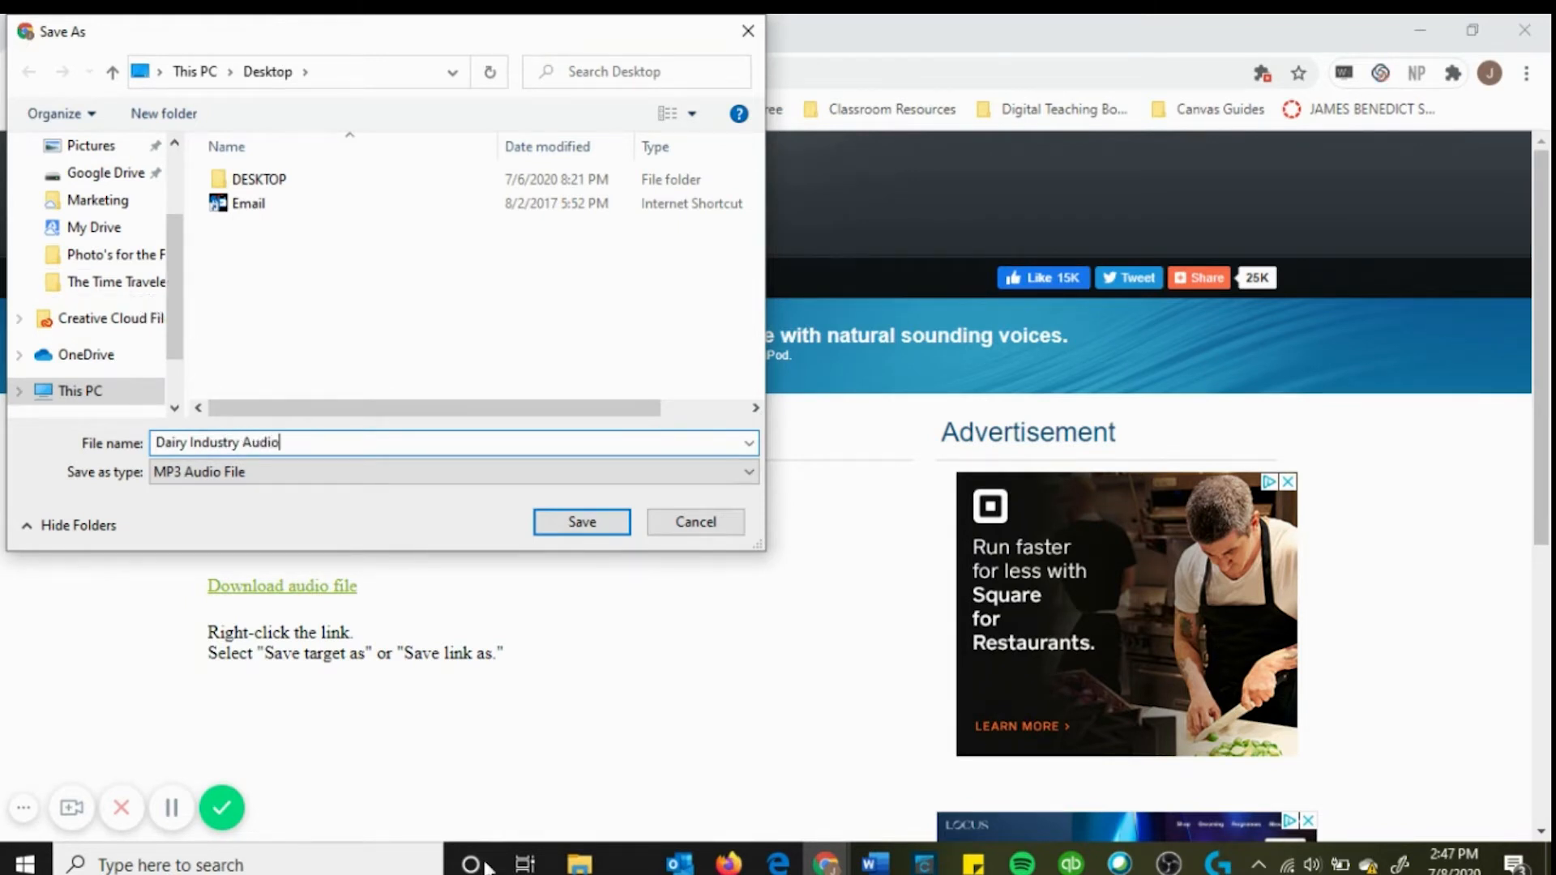
{"action": "left_click", "coordinate": [603, 525]}
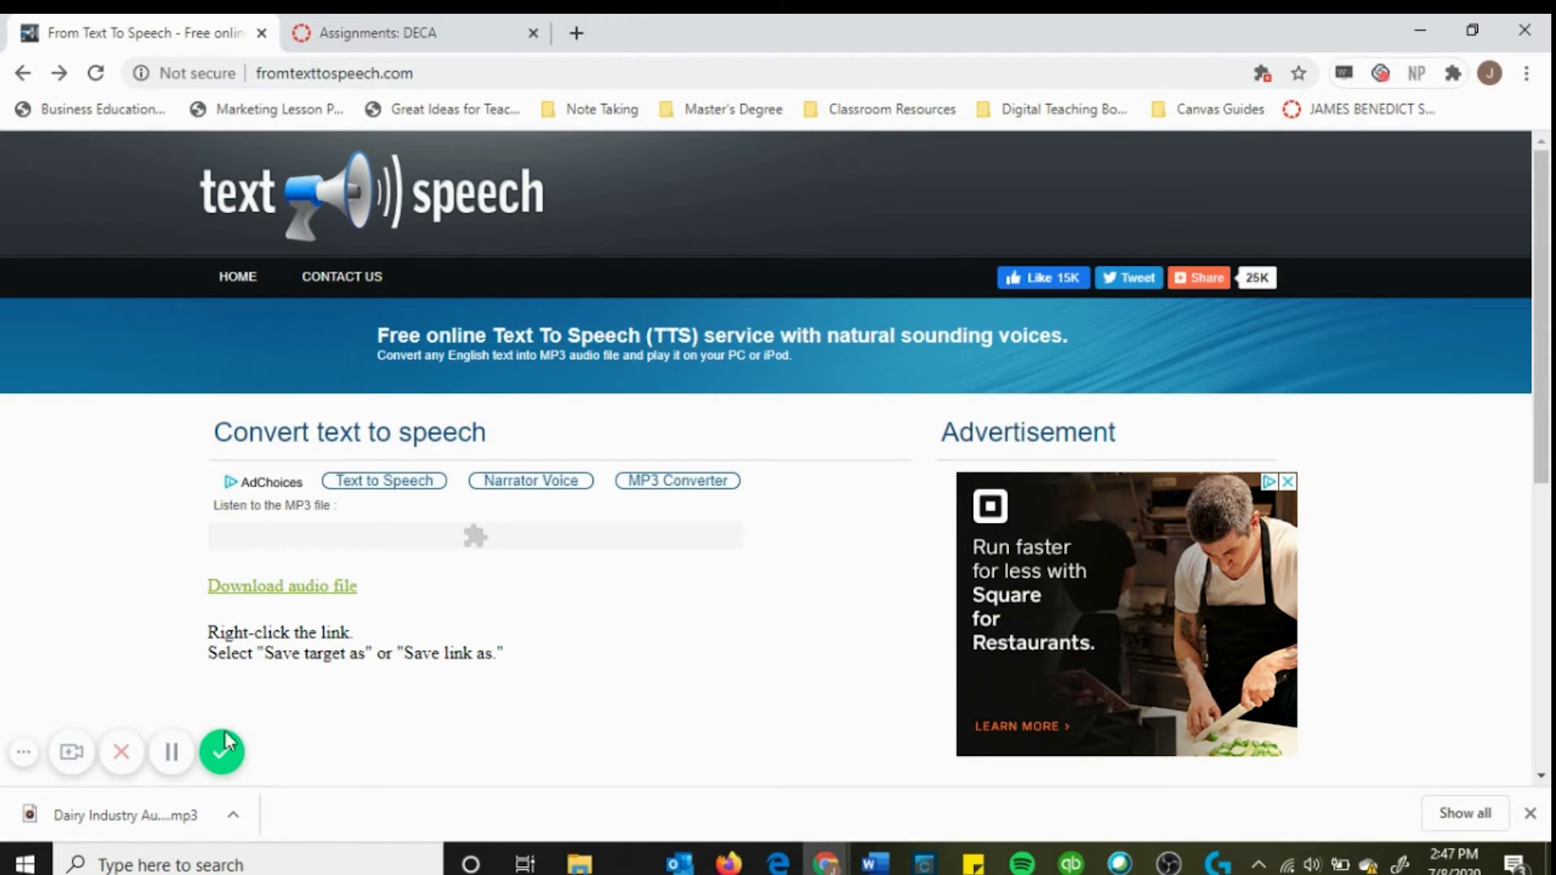
Return to the pasted article, set the speech speed to slow and create a new audio file from it
{"action": "left_click", "coordinate": [24, 76]}
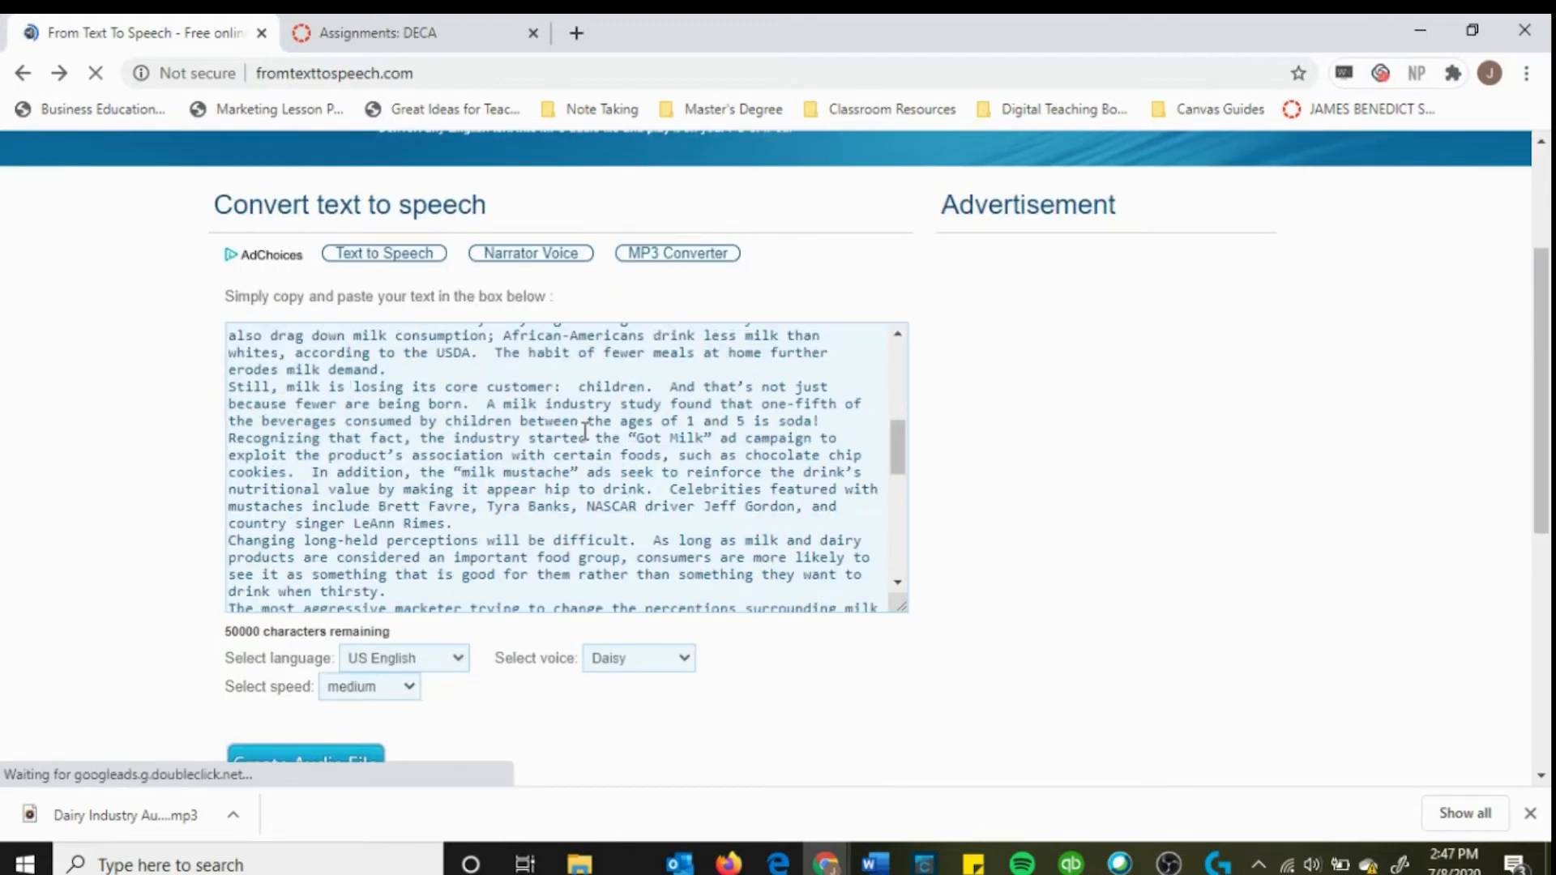
{"action": "scroll", "coordinate": [600, 413], "scroll_direction": "down", "scroll_amount": 15}
{"action": "scroll", "coordinate": [586, 442], "scroll_direction": "up", "scroll_amount": 8}
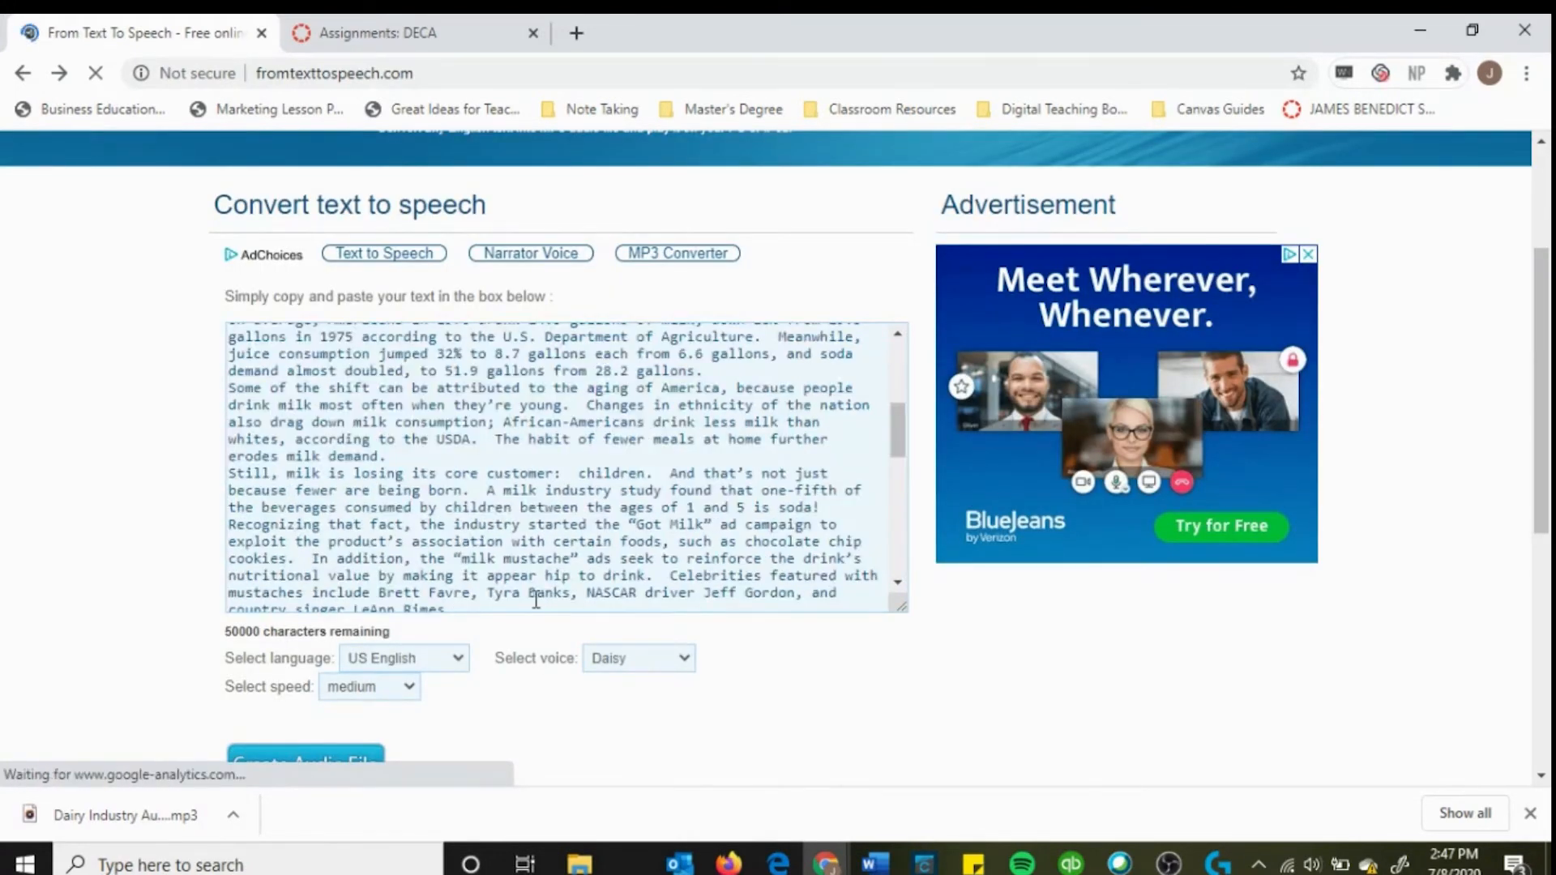
{"action": "scroll", "coordinate": [538, 597], "scroll_direction": "up", "scroll_amount": 5}
{"action": "left_click", "coordinate": [406, 688]}
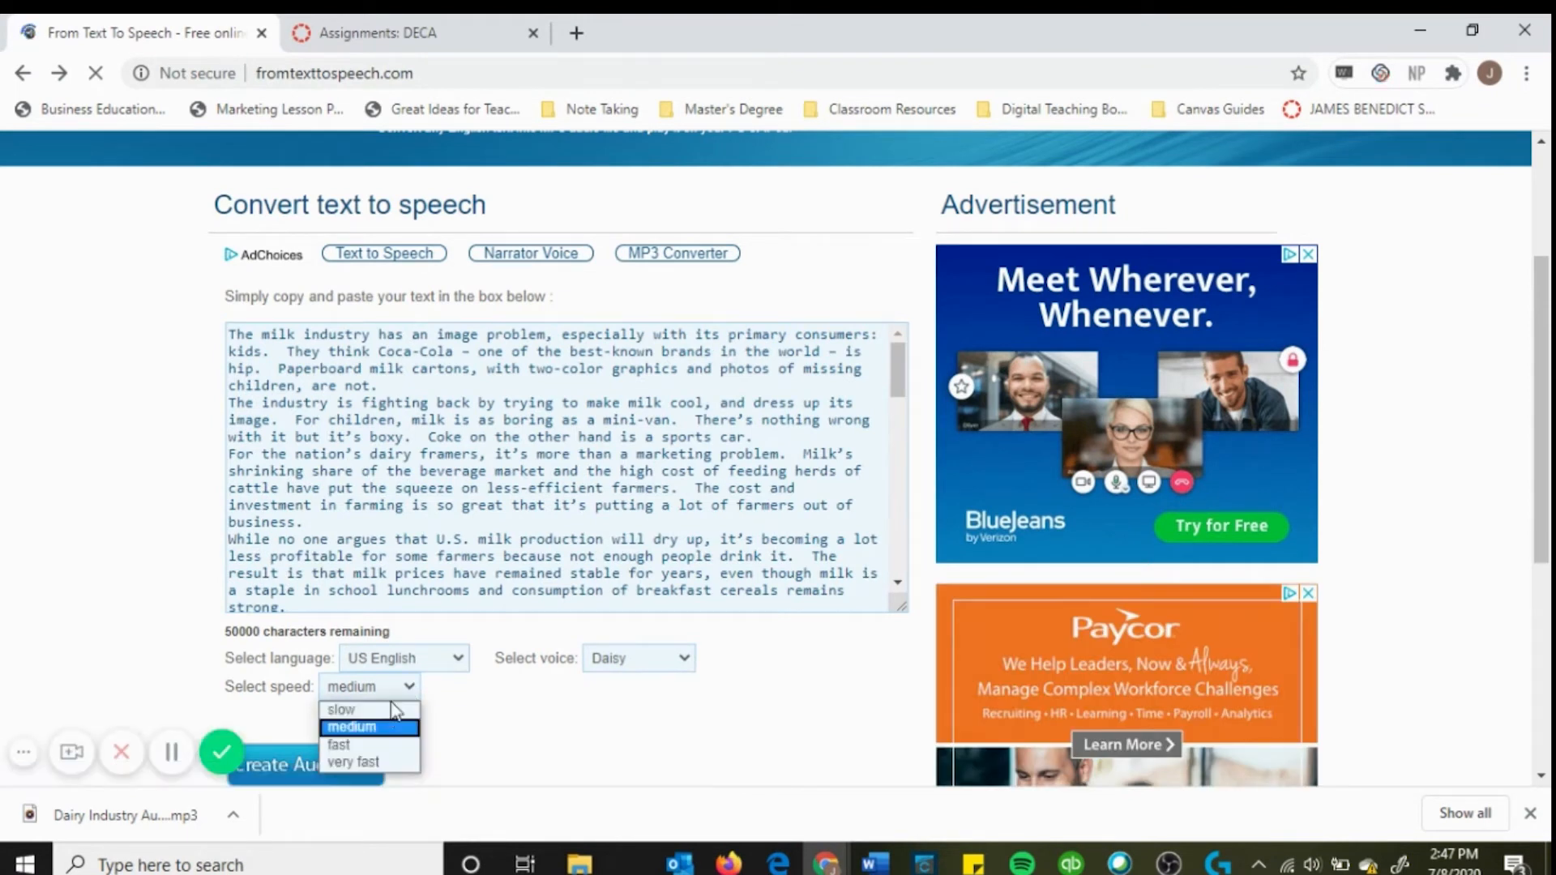
{"action": "left_click", "coordinate": [372, 708]}
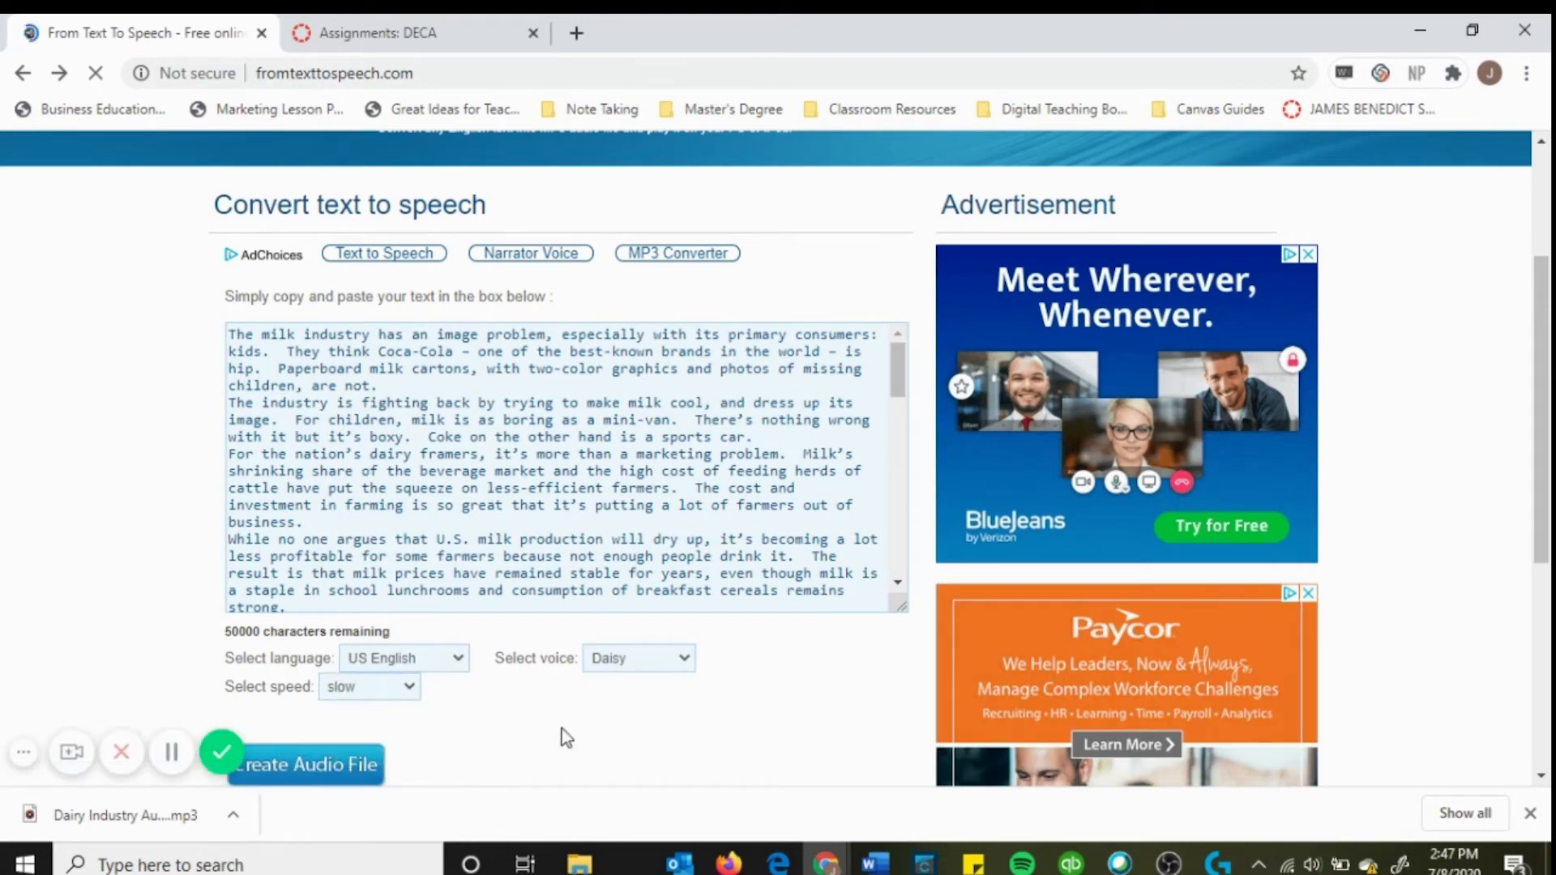
{"action": "scroll", "coordinate": [543, 722], "scroll_direction": "down", "scroll_amount": 1}
{"action": "left_click", "coordinate": [290, 658]}
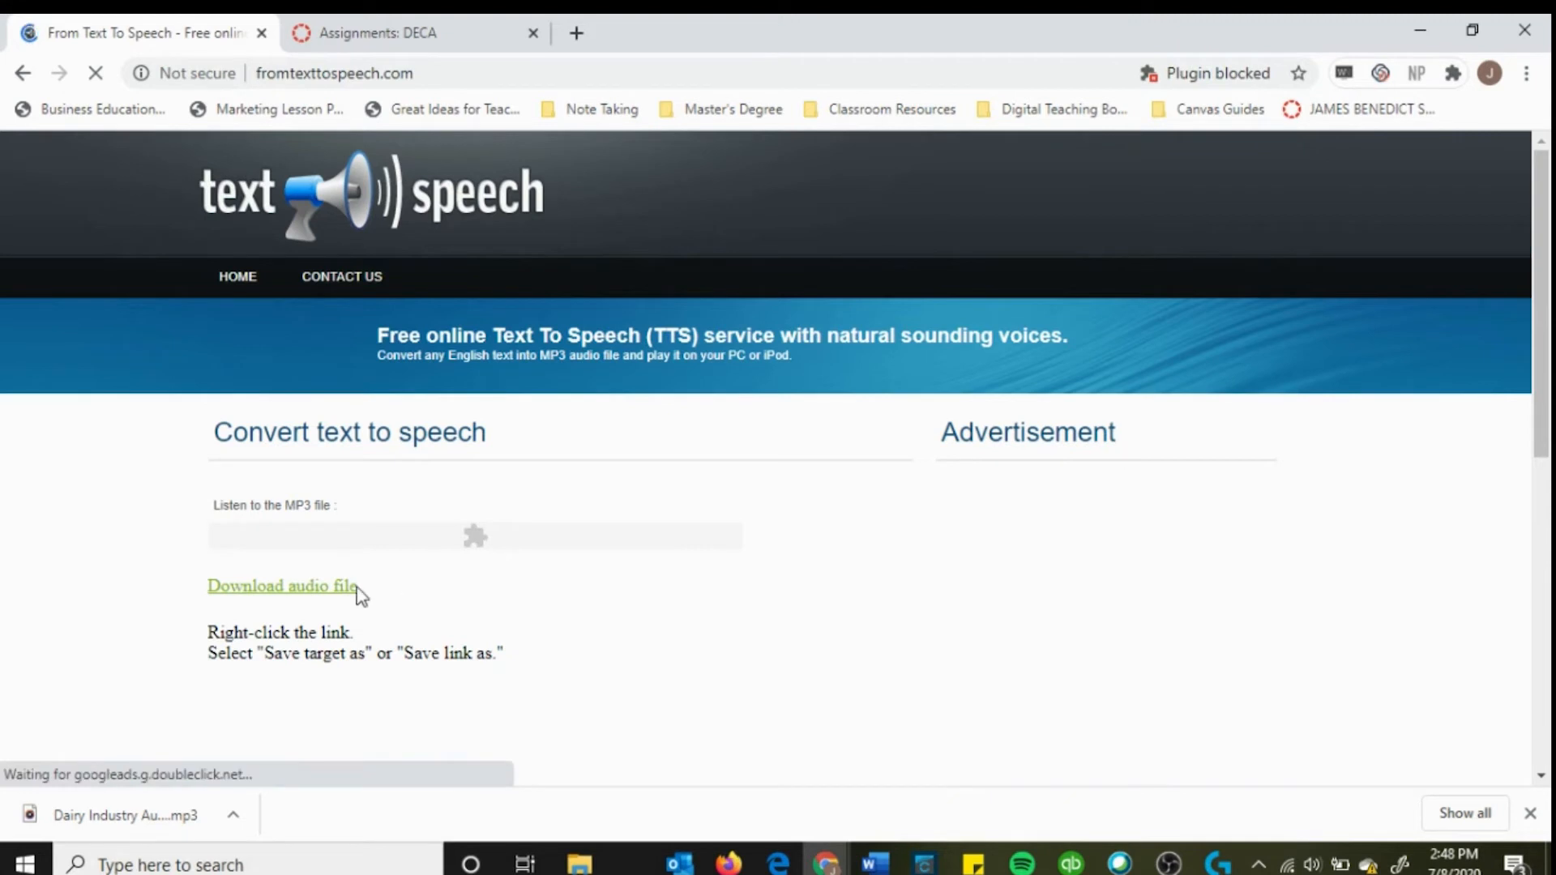
Listen to the beginning of the slow-speed audio, pause it and return to the download page
{"action": "left_click", "coordinate": [271, 587]}
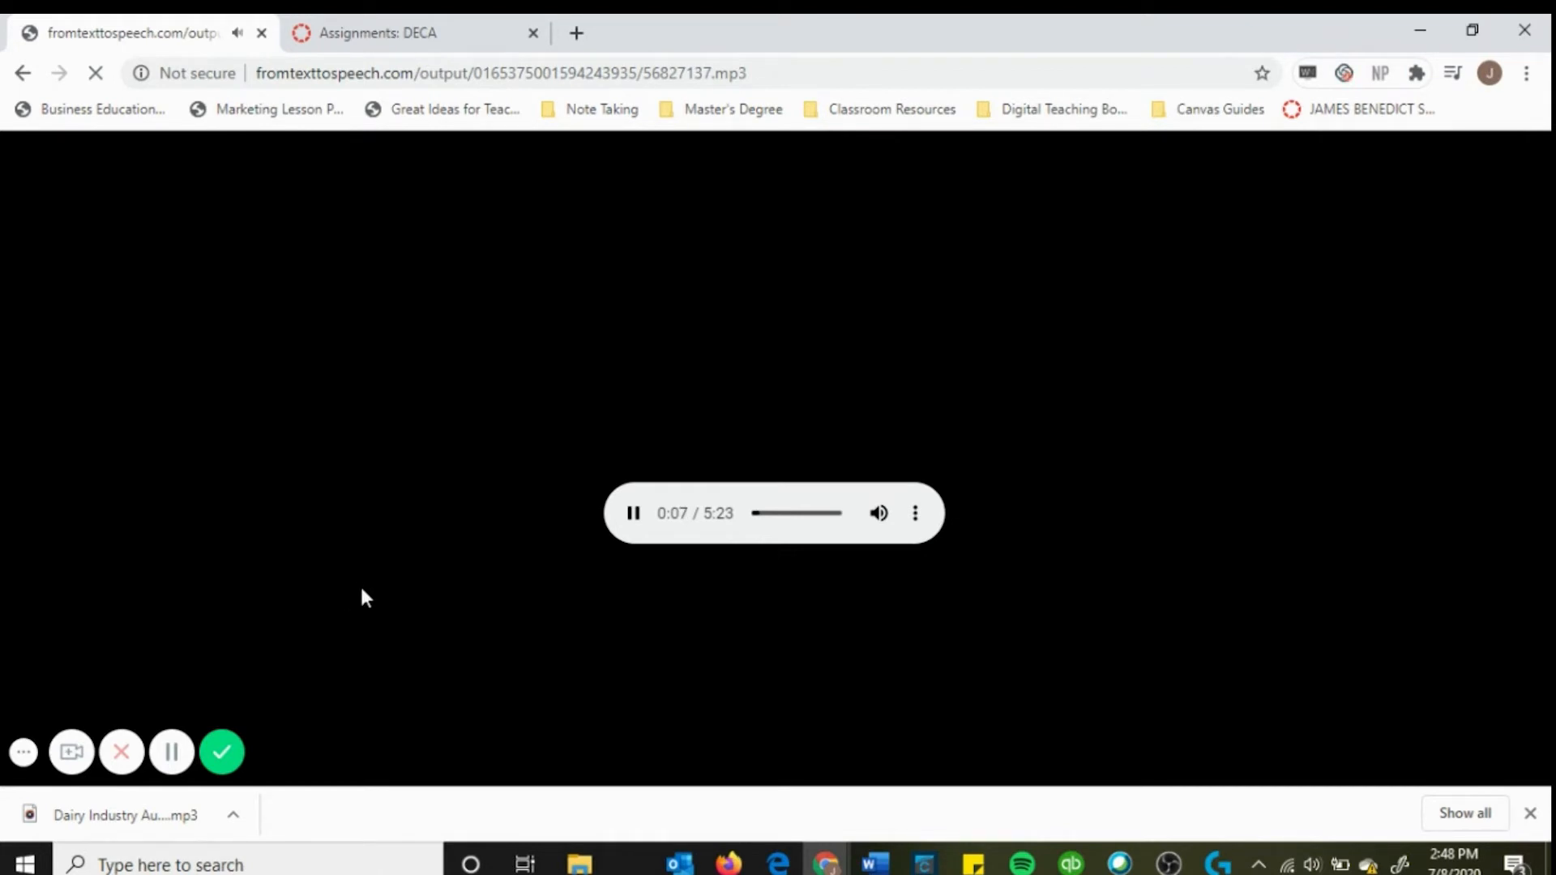
{"action": "left_click", "coordinate": [634, 519]}
{"action": "left_click", "coordinate": [23, 73]}
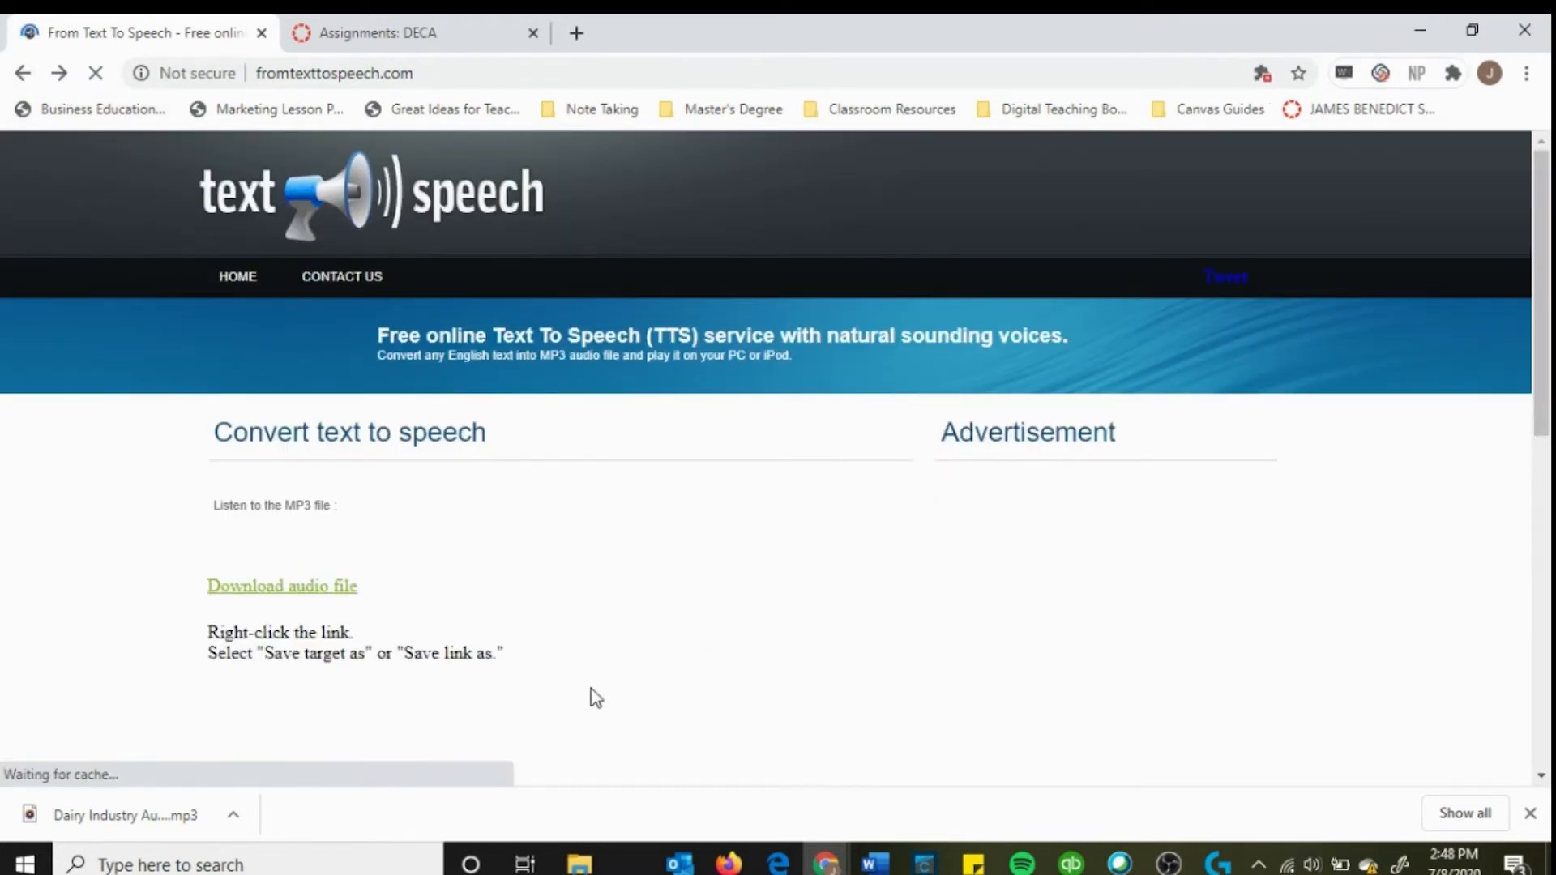
Return to the text form, choose the George voice at medium speed and create another audio file
{"action": "scroll", "coordinate": [596, 695], "scroll_direction": "down", "scroll_amount": 4}
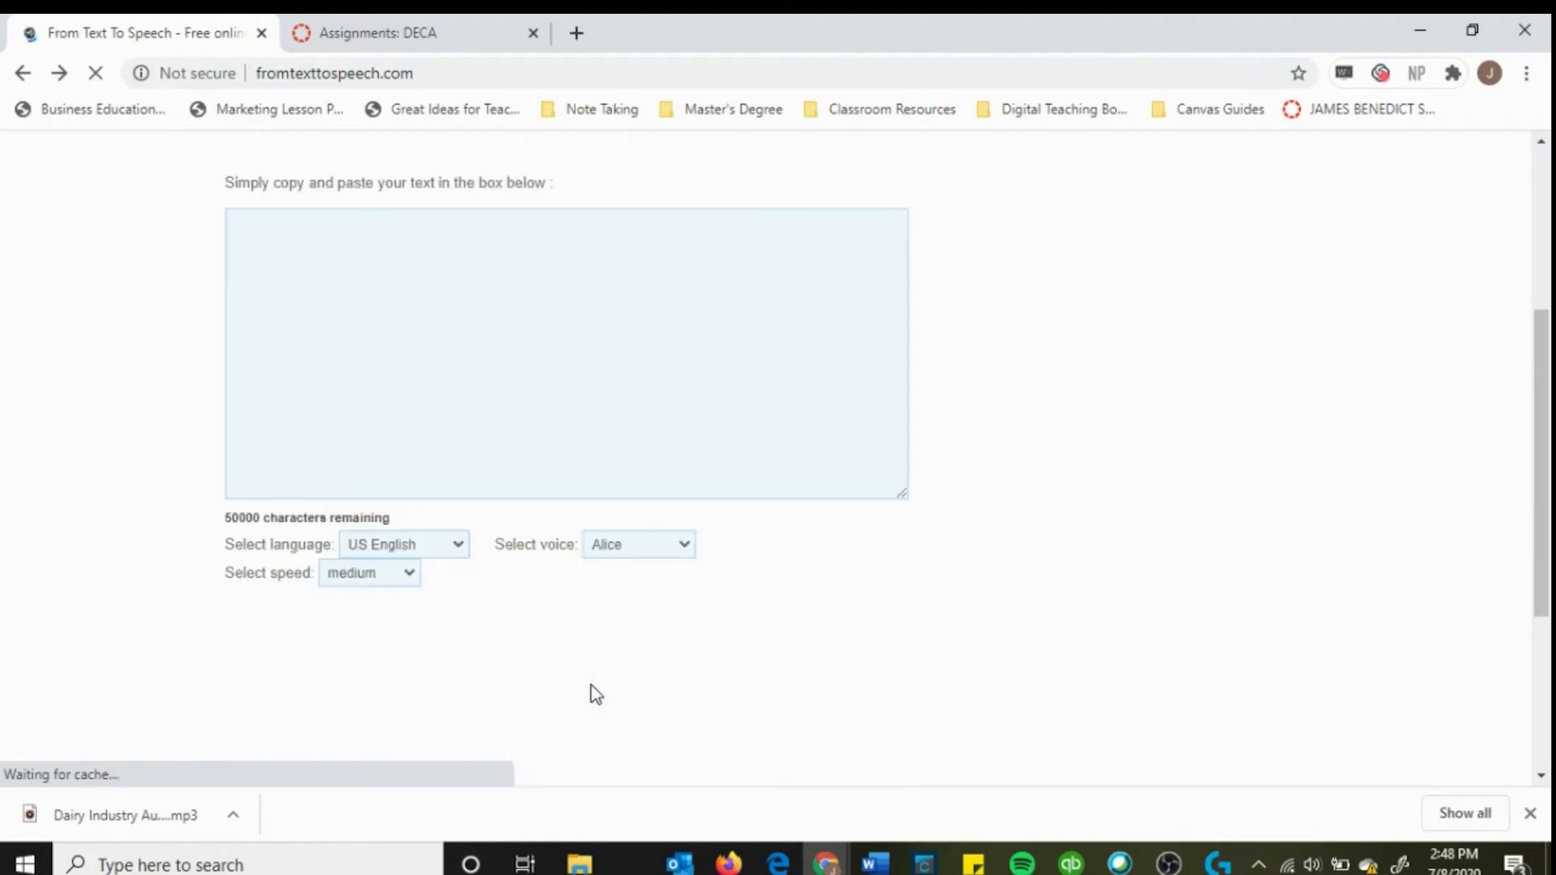
{"action": "left_click", "coordinate": [688, 548]}
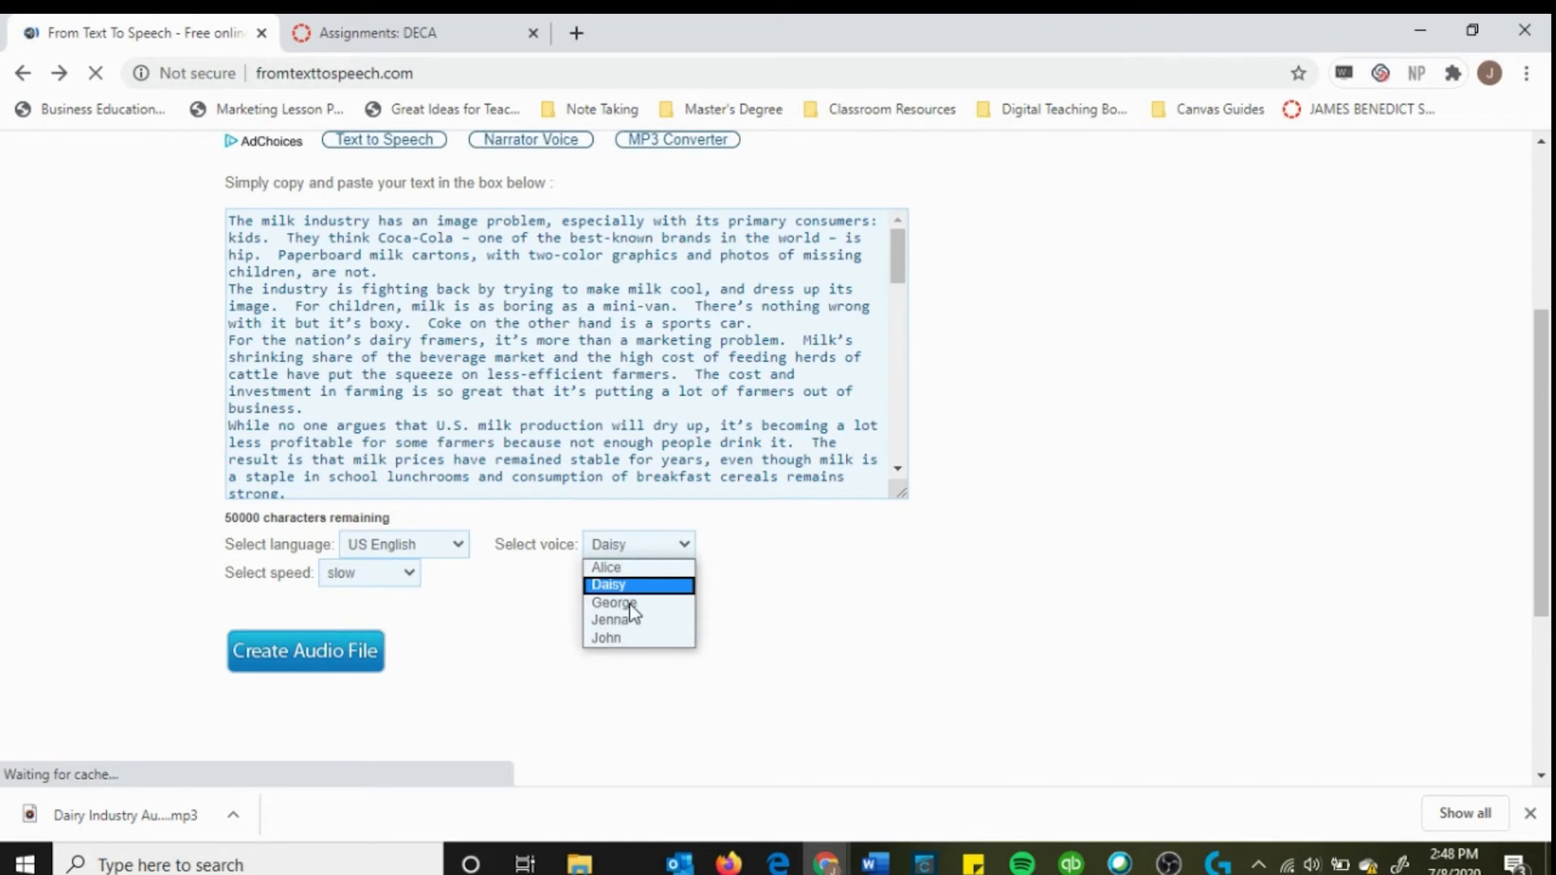
{"action": "left_click", "coordinate": [629, 603]}
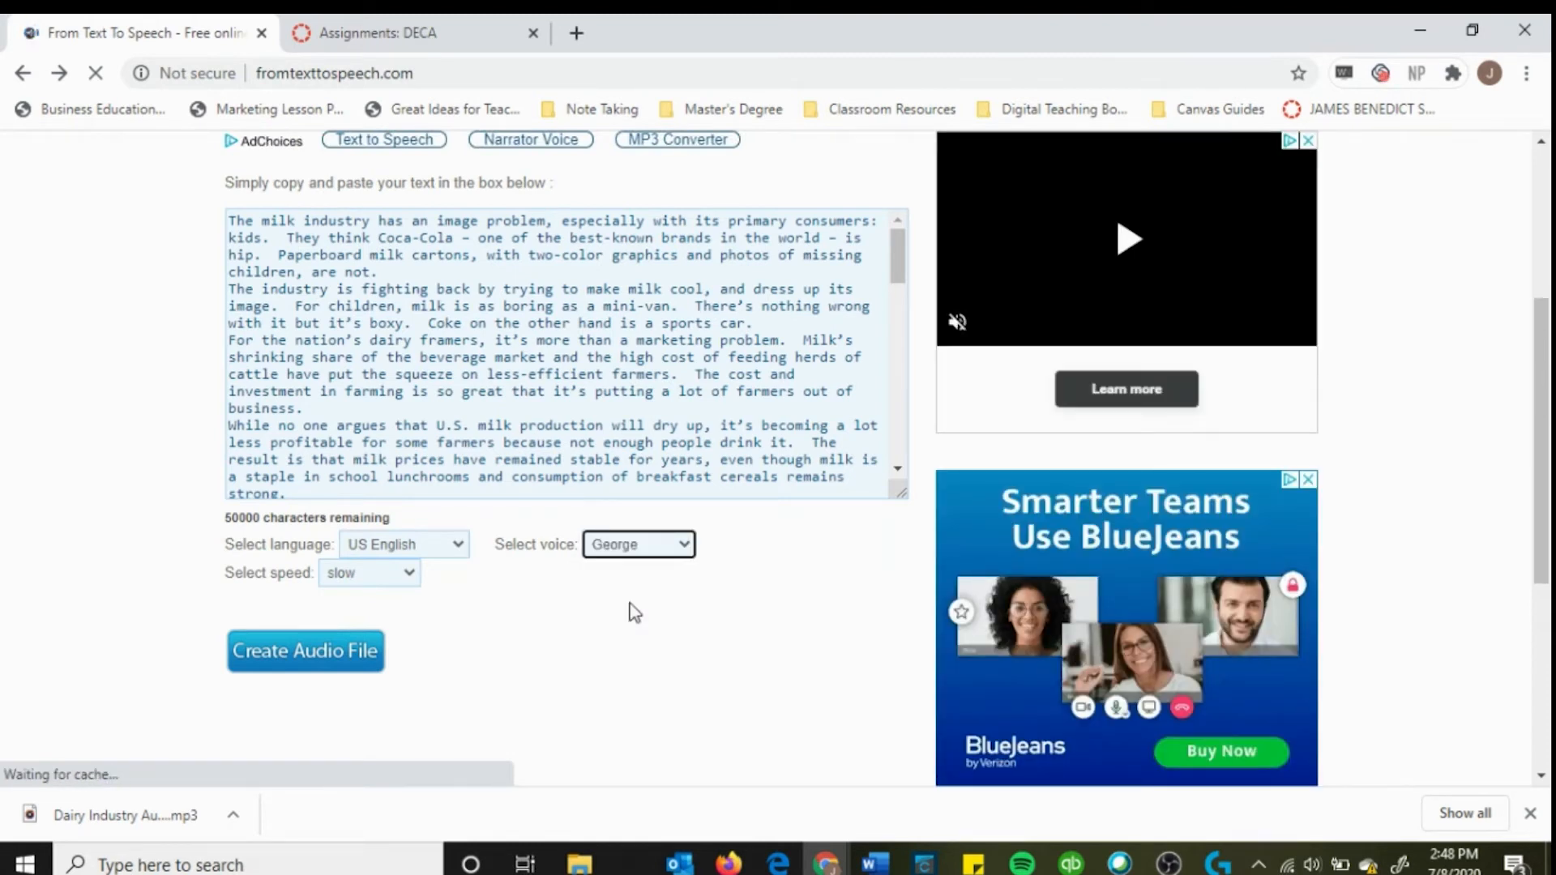
{"action": "left_click", "coordinate": [299, 663]}
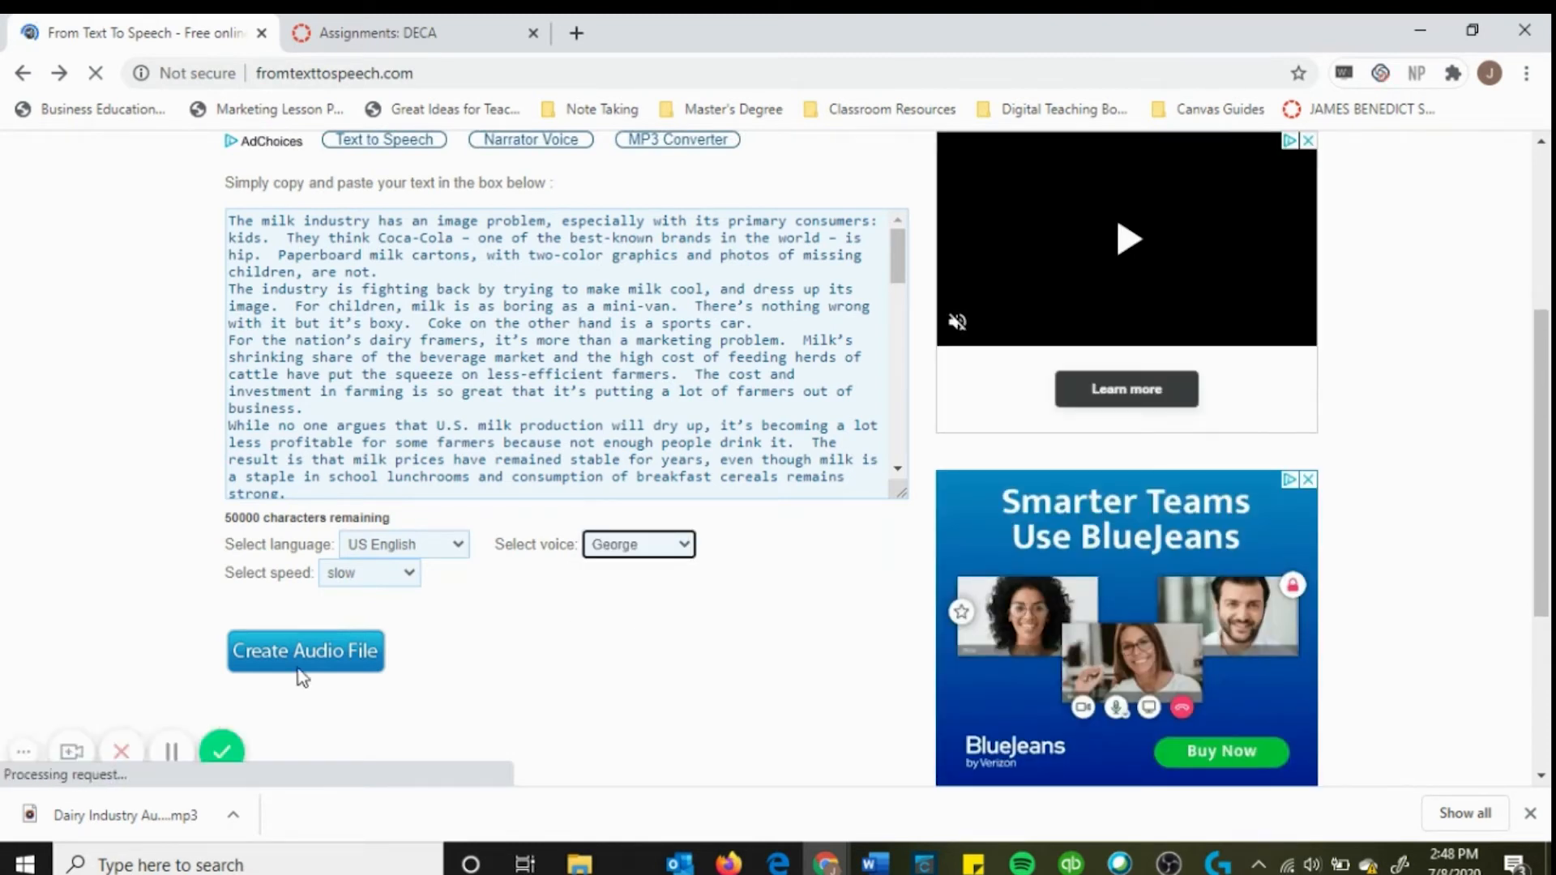
{"action": "left_click", "coordinate": [409, 574]}
{"action": "left_click", "coordinate": [365, 612]}
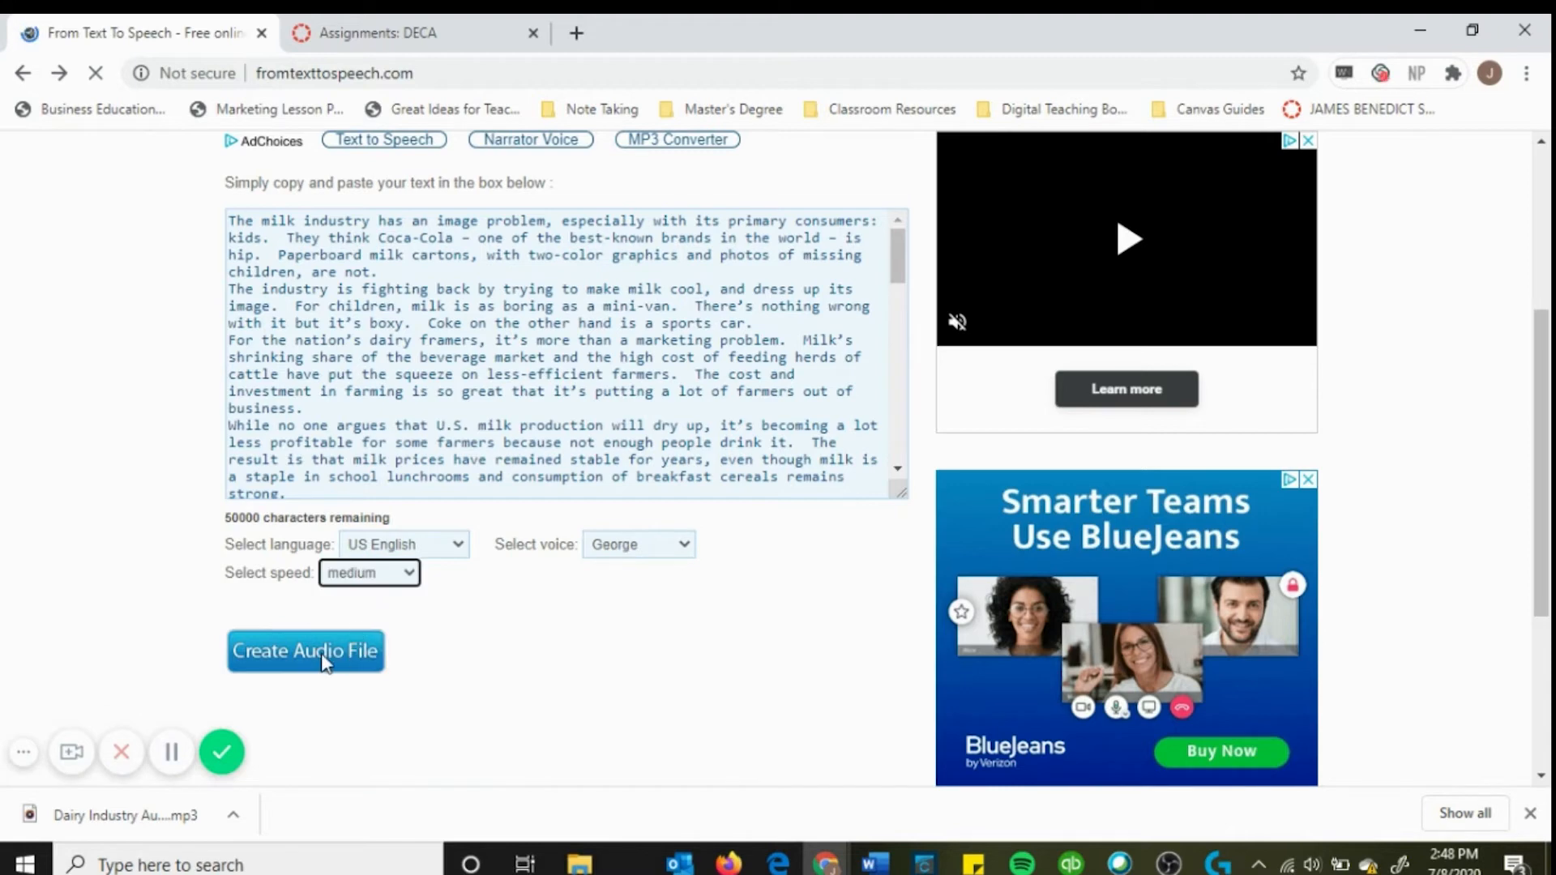
{"action": "left_click", "coordinate": [338, 649]}
{"action": "scroll", "coordinate": [761, 727], "scroll_direction": "down", "scroll_amount": 1}
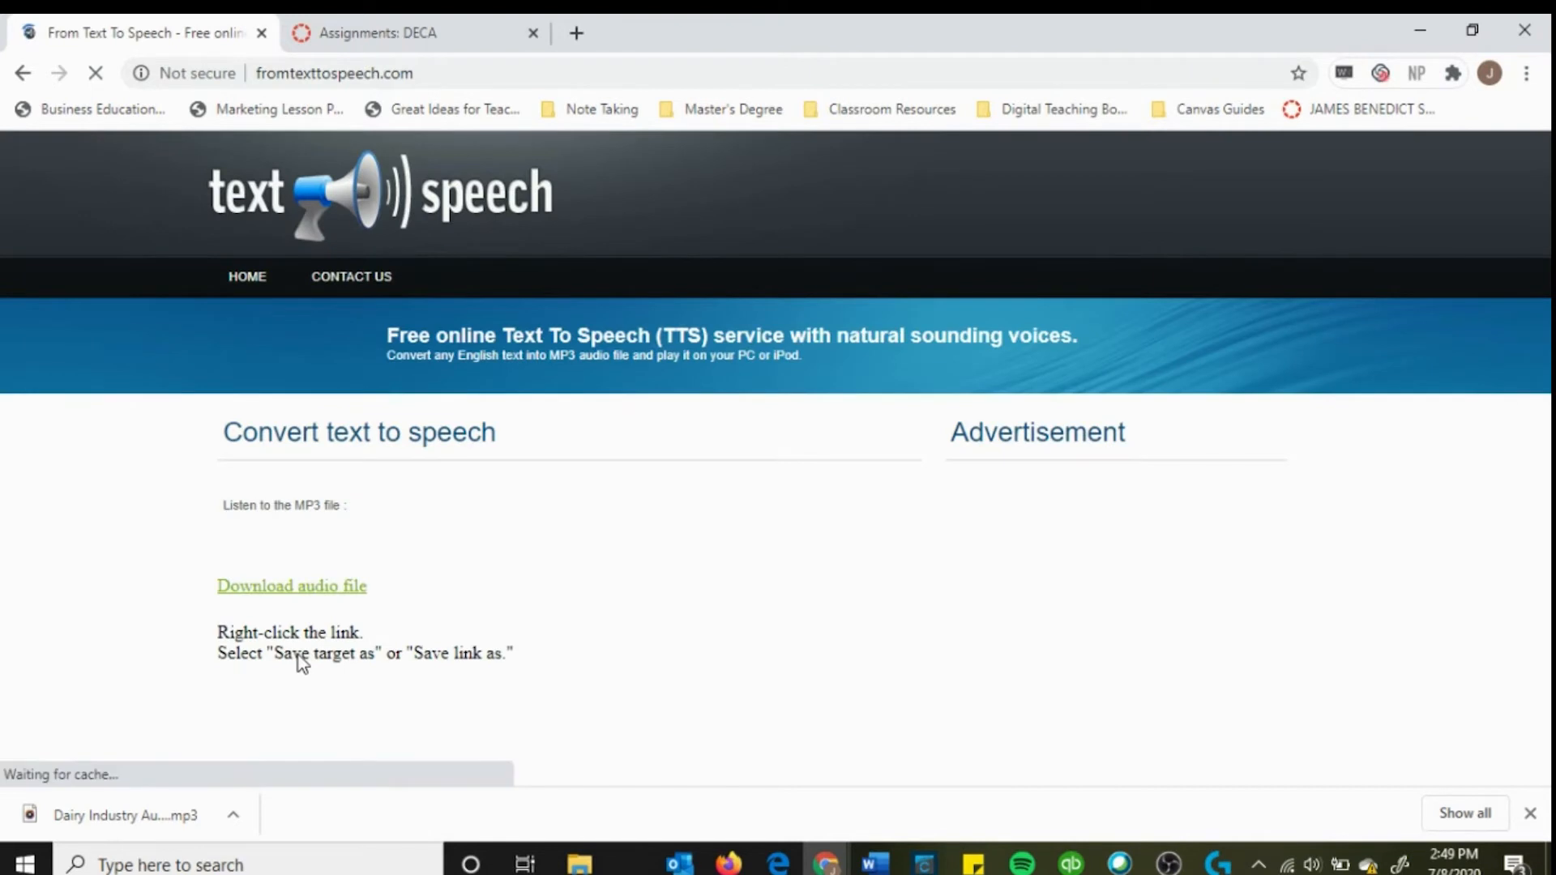
Listen to the beginning of the George-voice audio, pause it and go back to the download page
{"action": "left_click", "coordinate": [315, 587]}
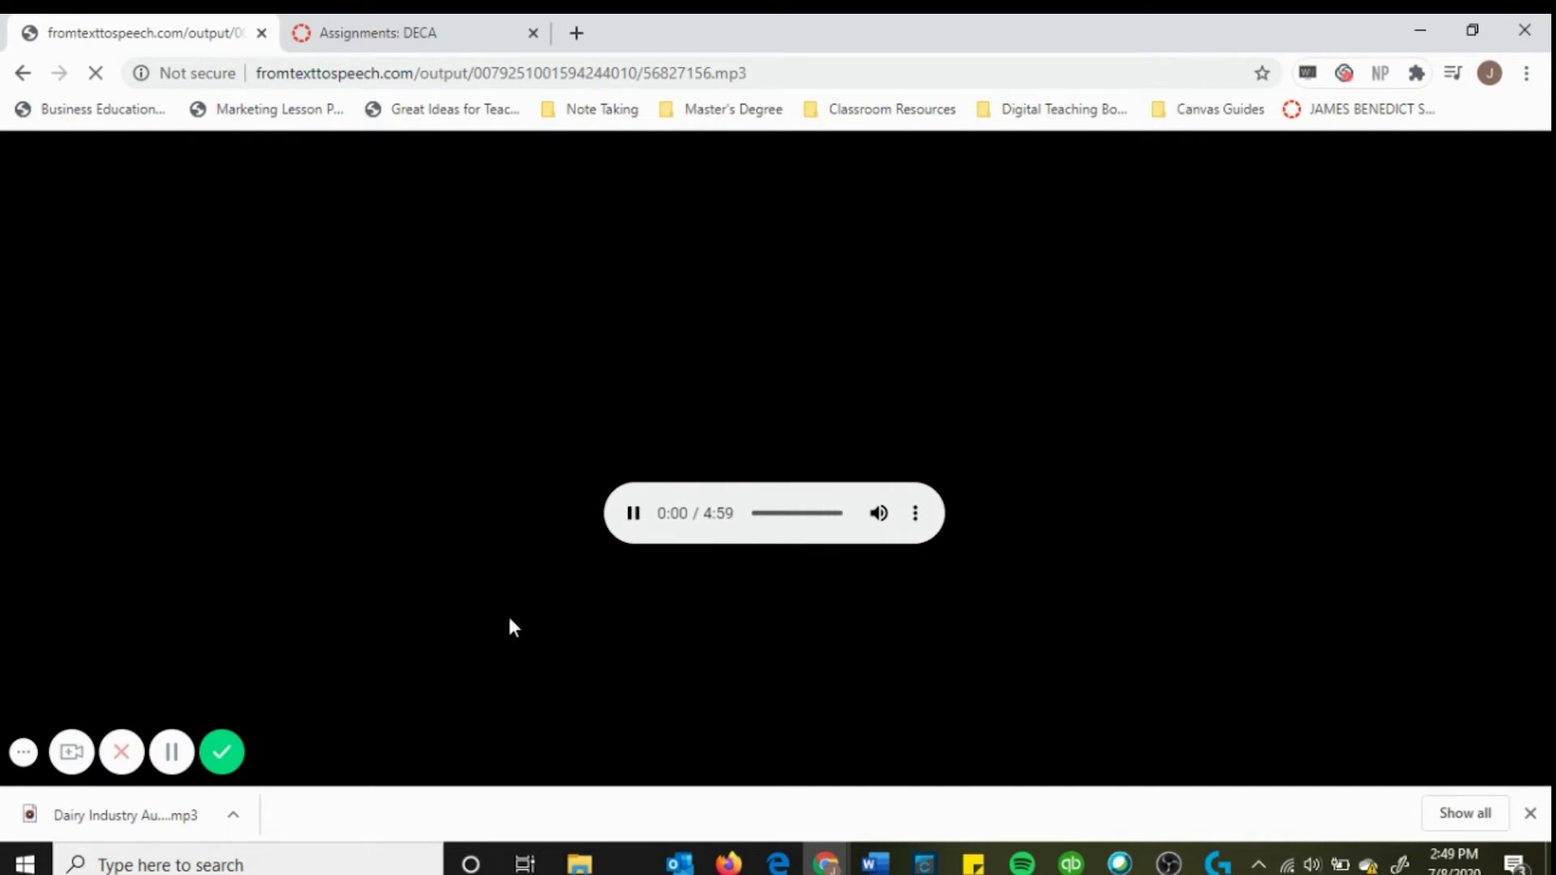
{"action": "left_click", "coordinate": [636, 518]}
{"action": "left_click", "coordinate": [25, 74]}
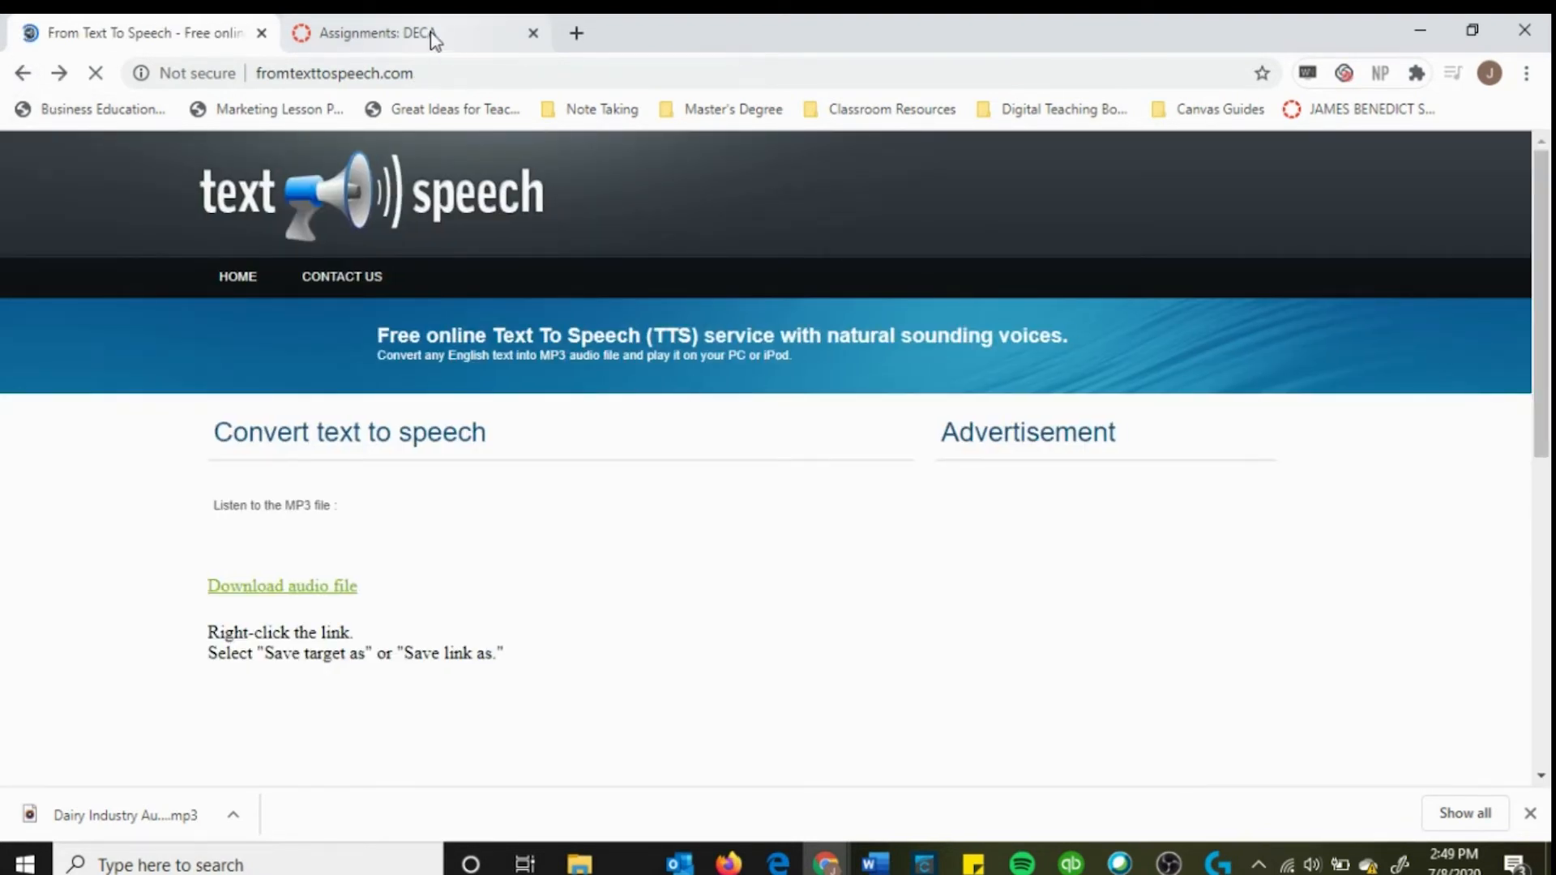
In the DECA course on Canvas, start a new assignment named Dairy Industry, paste the article as its description and add a blank line above it
{"action": "left_click", "coordinate": [423, 37]}
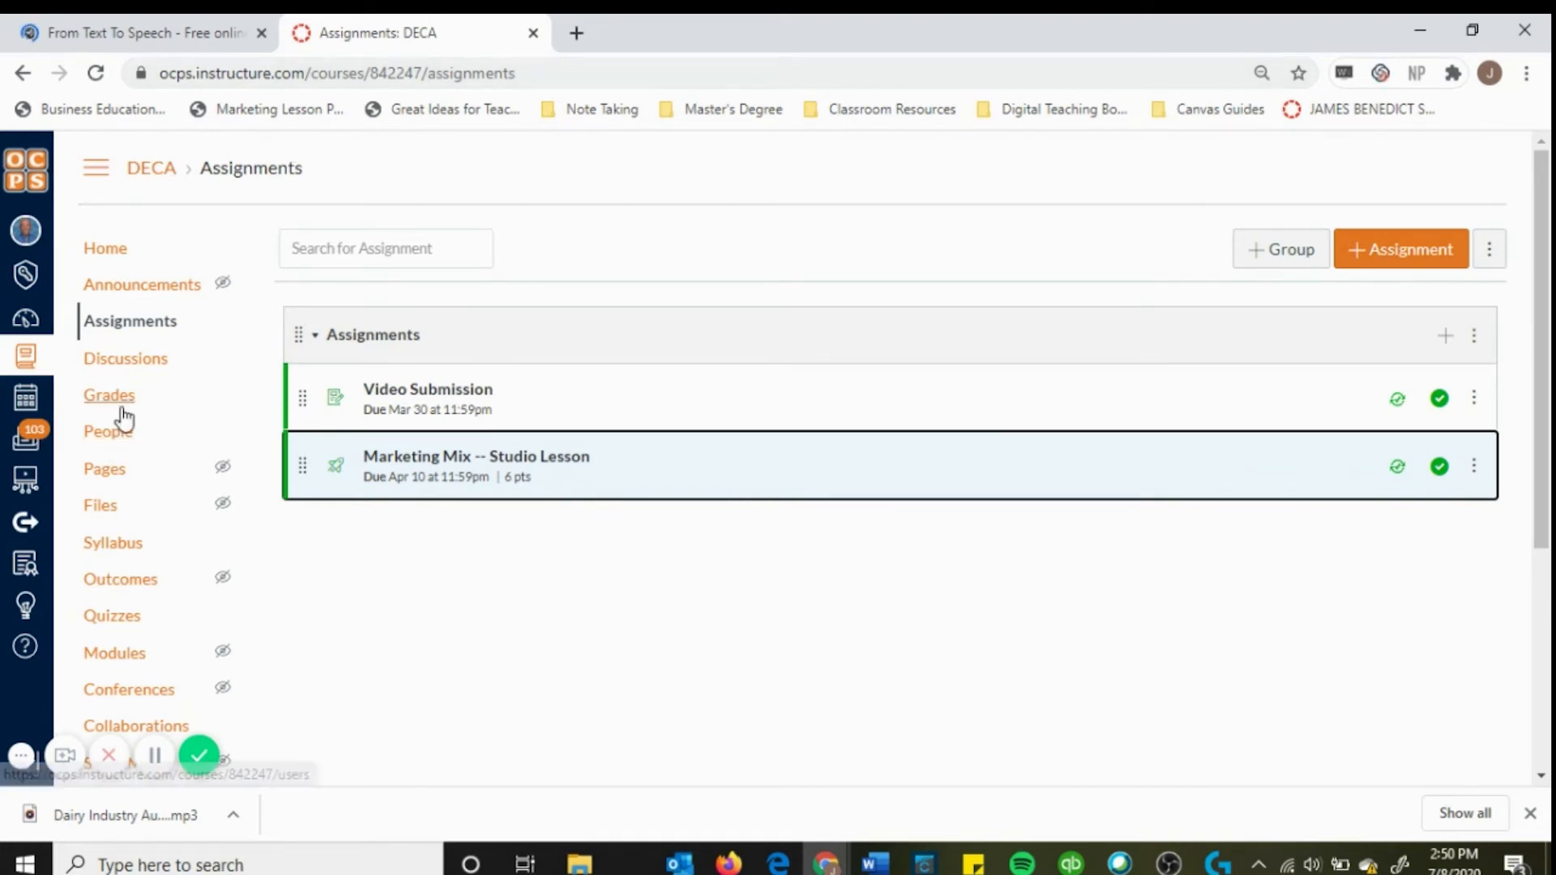
{"action": "left_click", "coordinate": [1408, 266]}
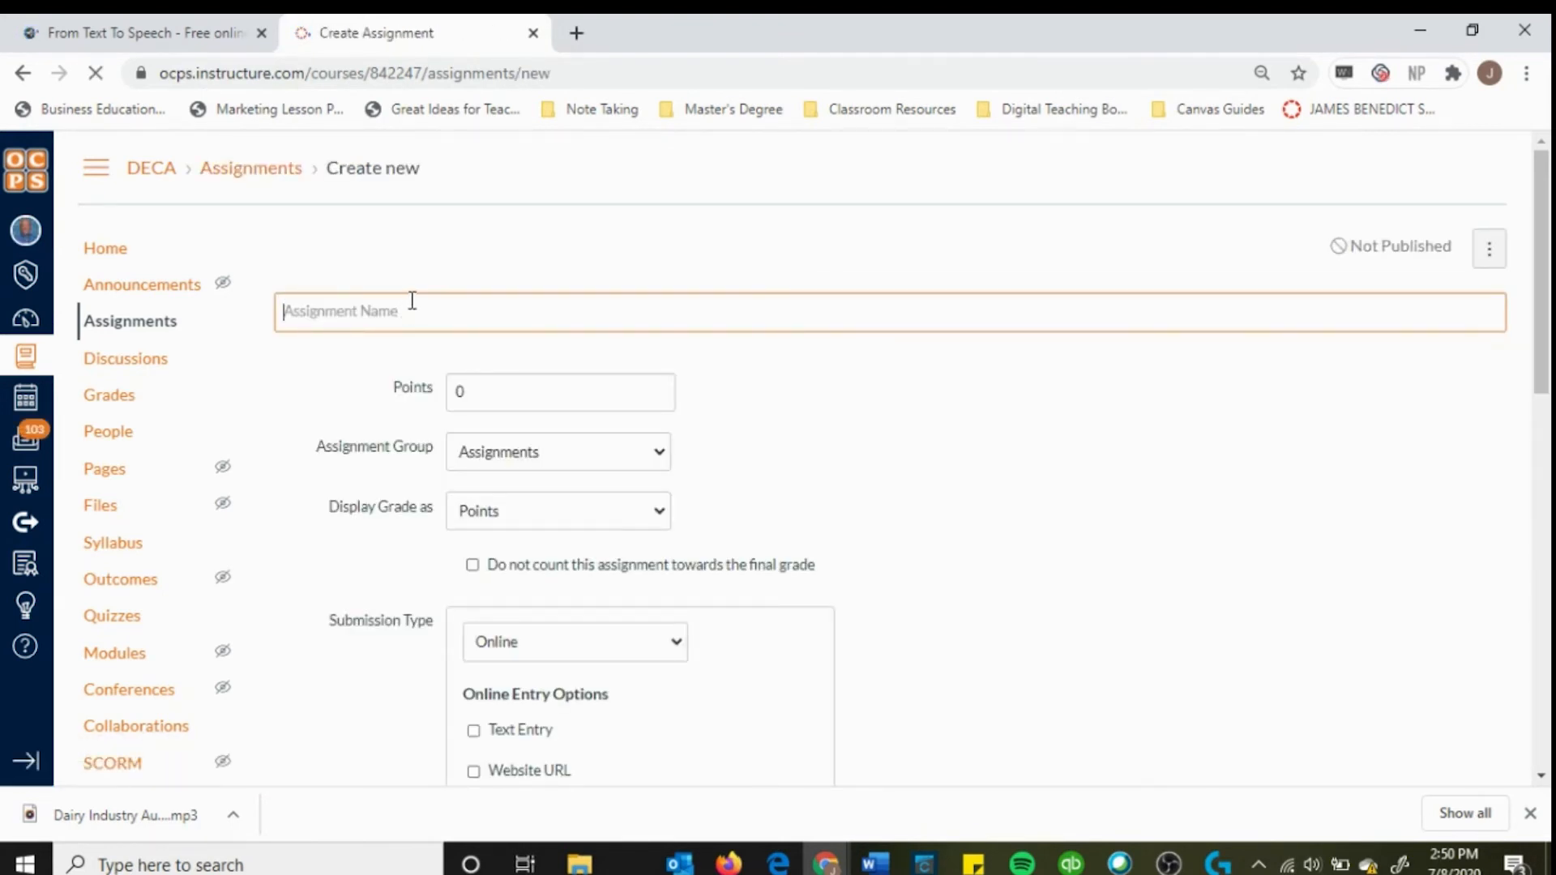
{"action": "type", "text": "Dairy Industry"}
{"action": "left_click", "coordinate": [384, 408]}
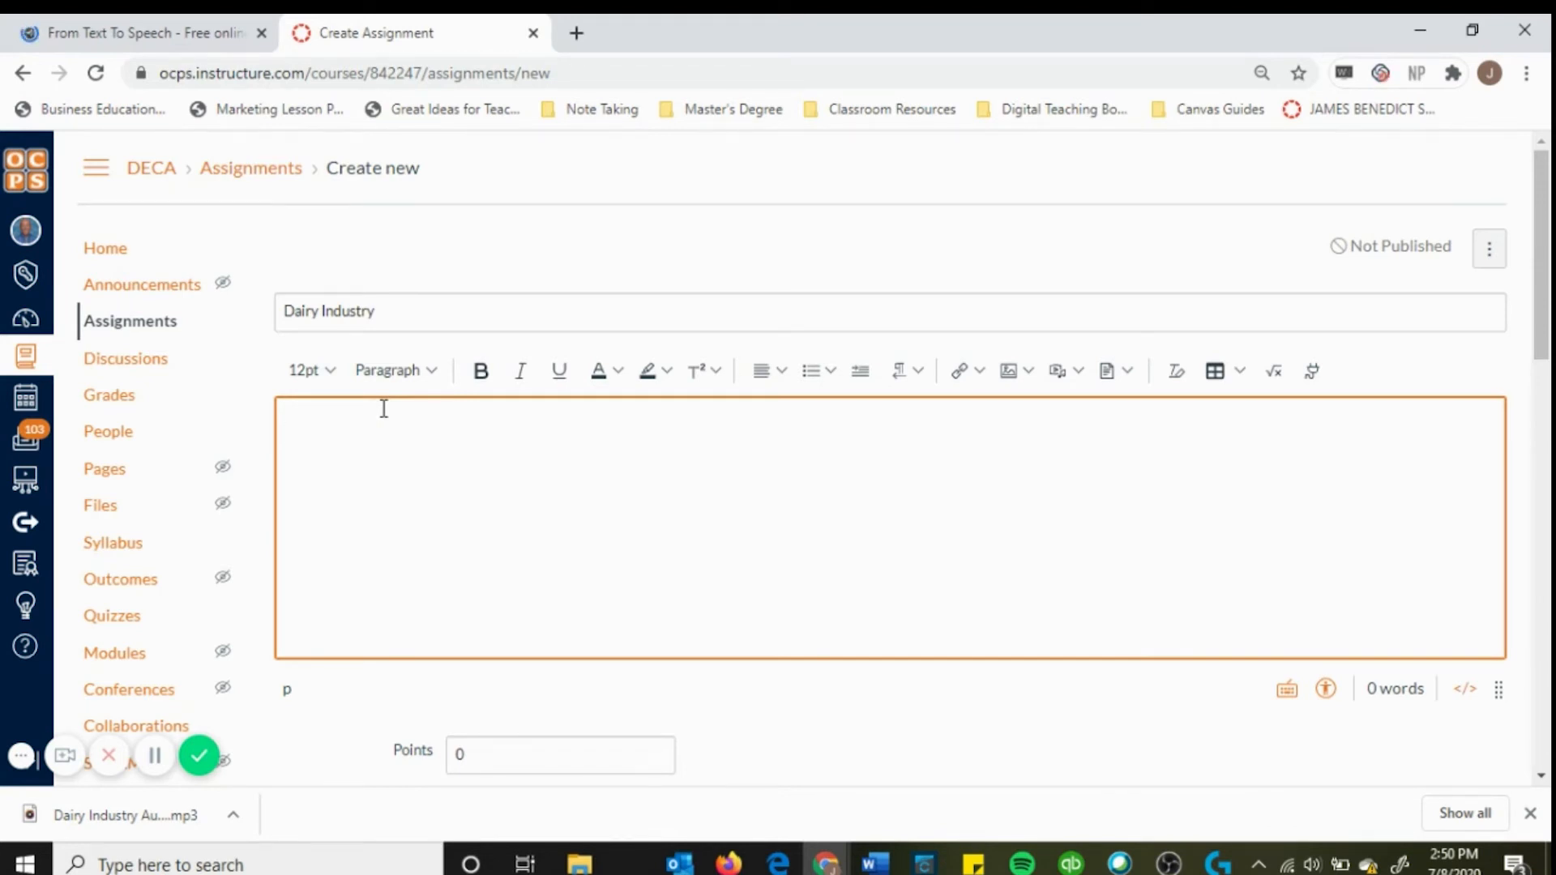
{"action": "key", "text": "ctrl+v"}
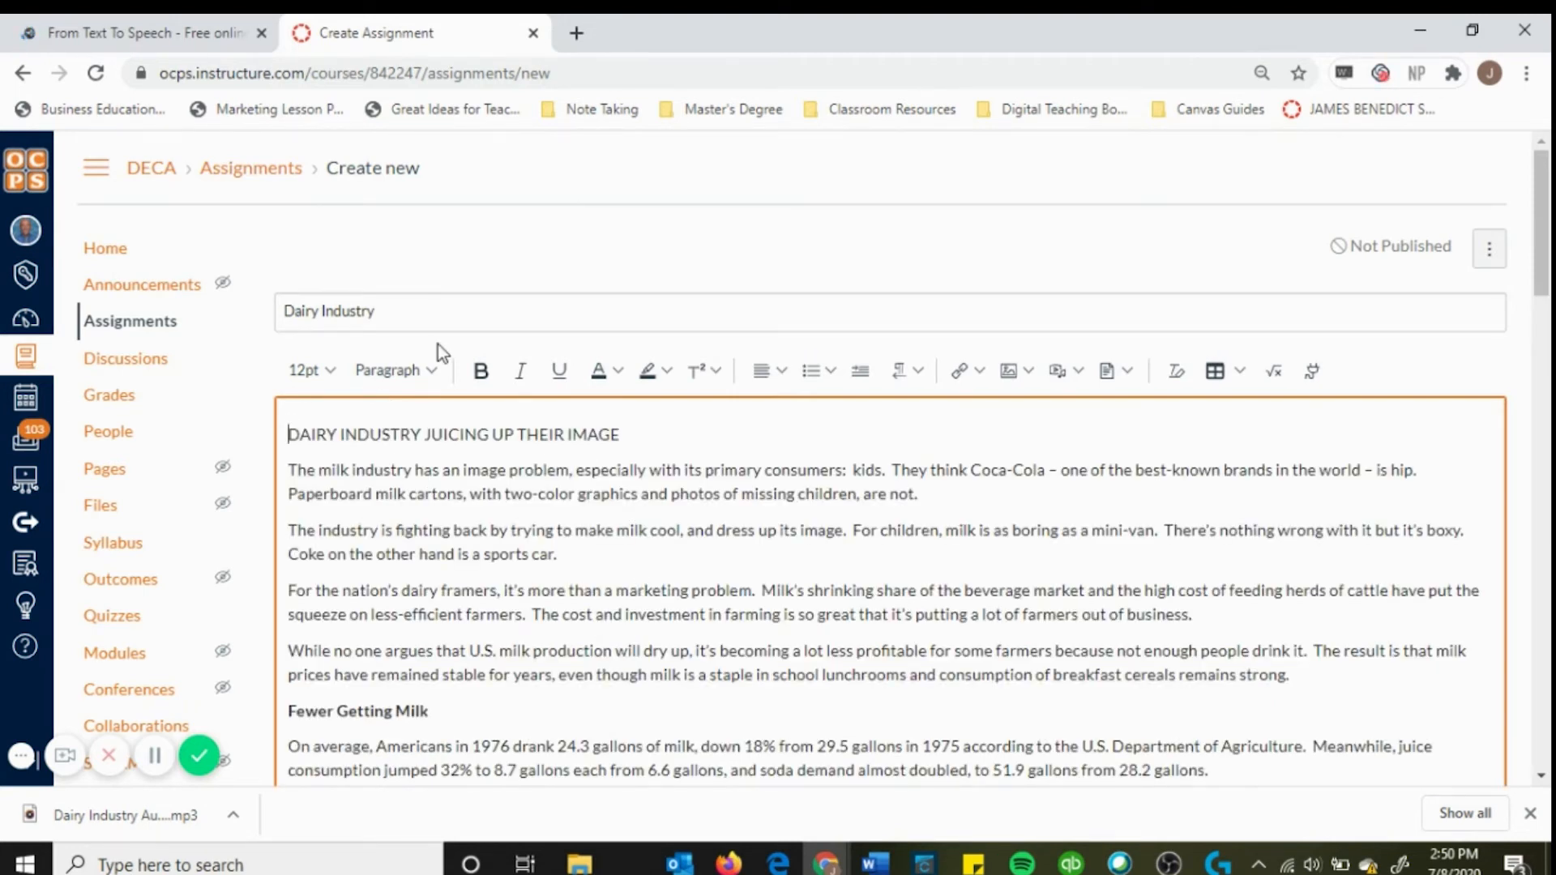
{"action": "key", "text": "Return"}
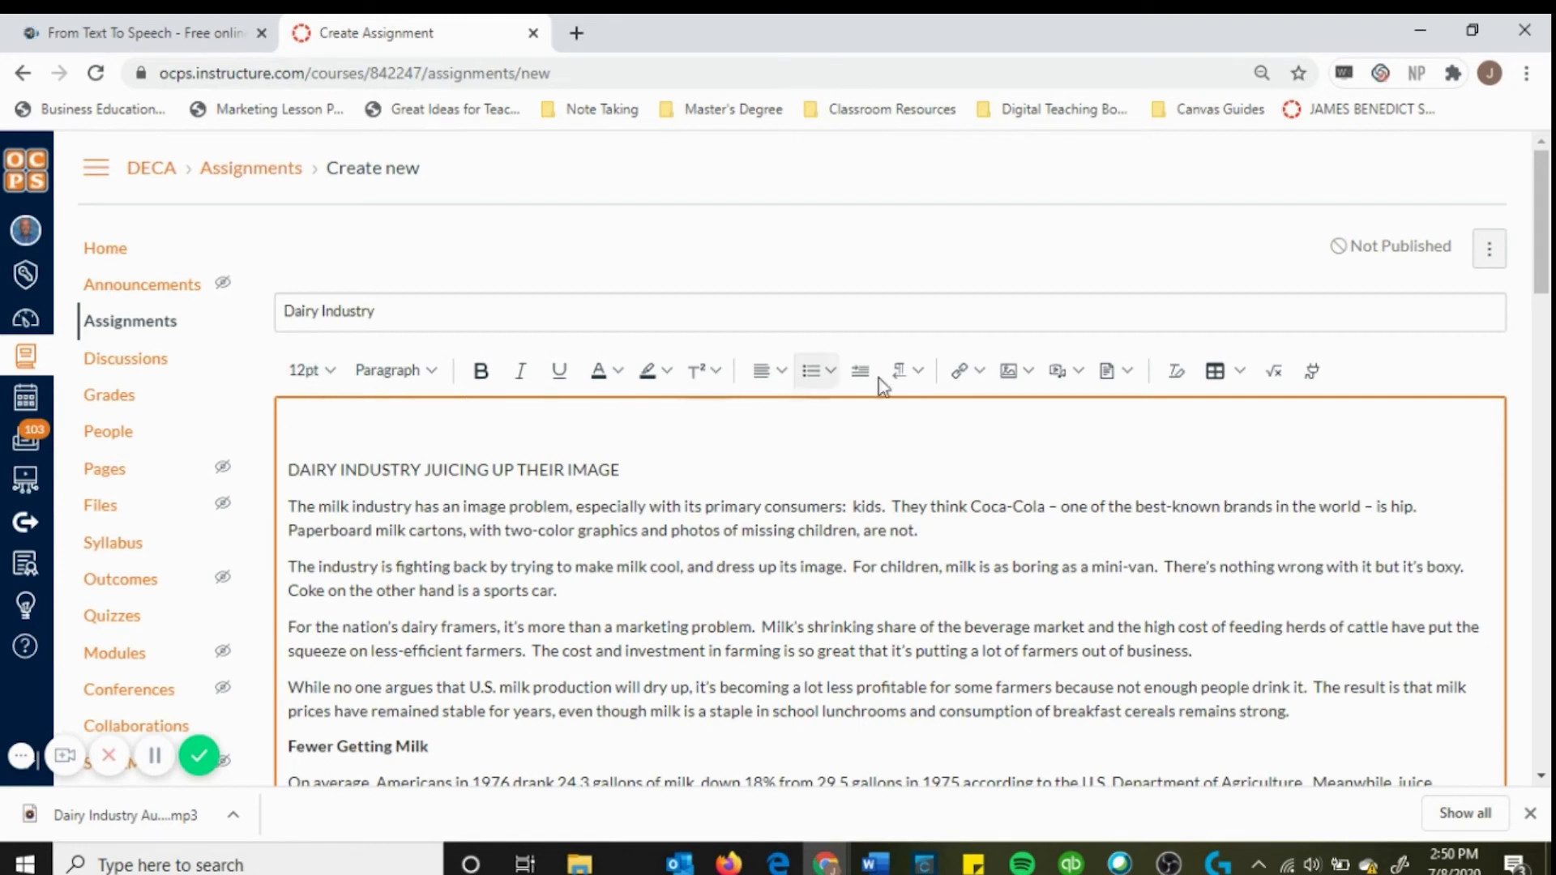
Upload Dairy Industry Audio from the Desktop as media and insert it above the article in the assignment description
{"action": "left_click", "coordinate": [1062, 372]}
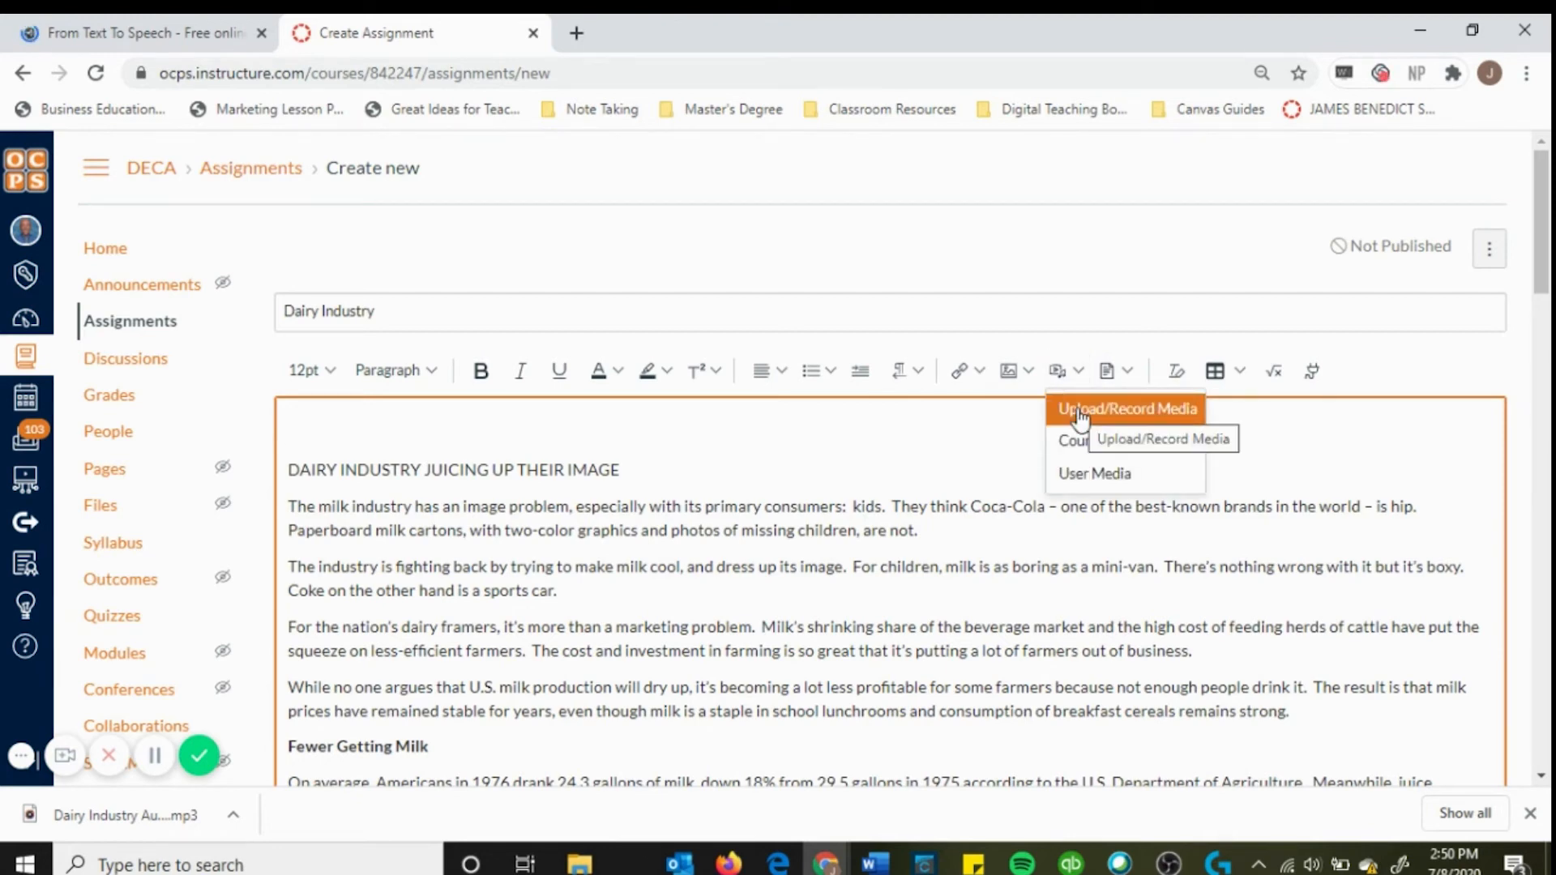
{"action": "left_click", "coordinate": [1079, 409]}
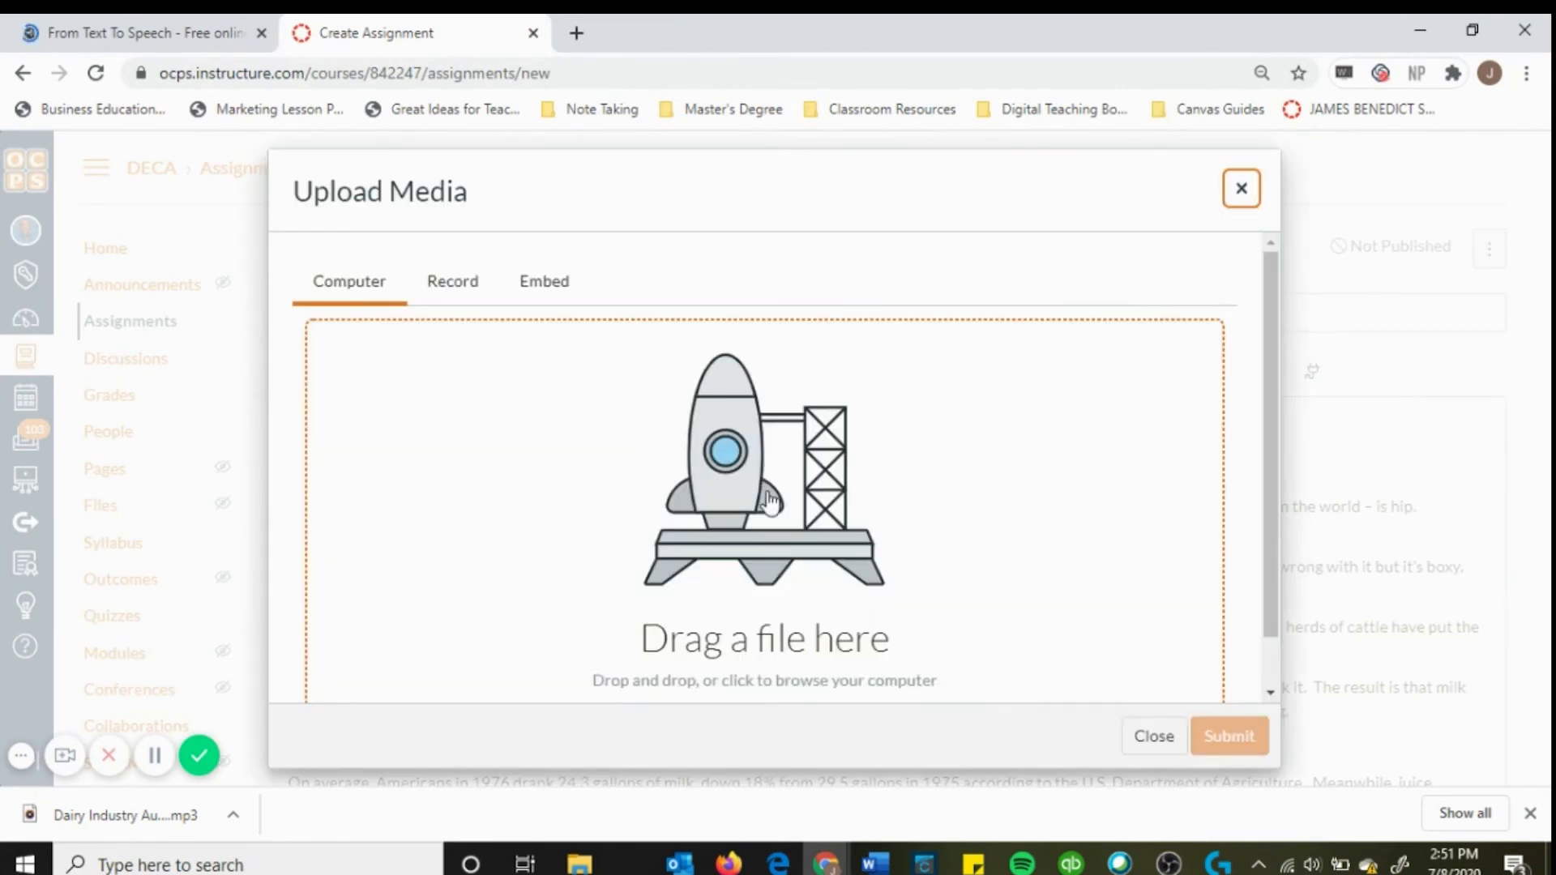
{"action": "scroll", "coordinate": [754, 530], "scroll_direction": "down", "scroll_amount": 1}
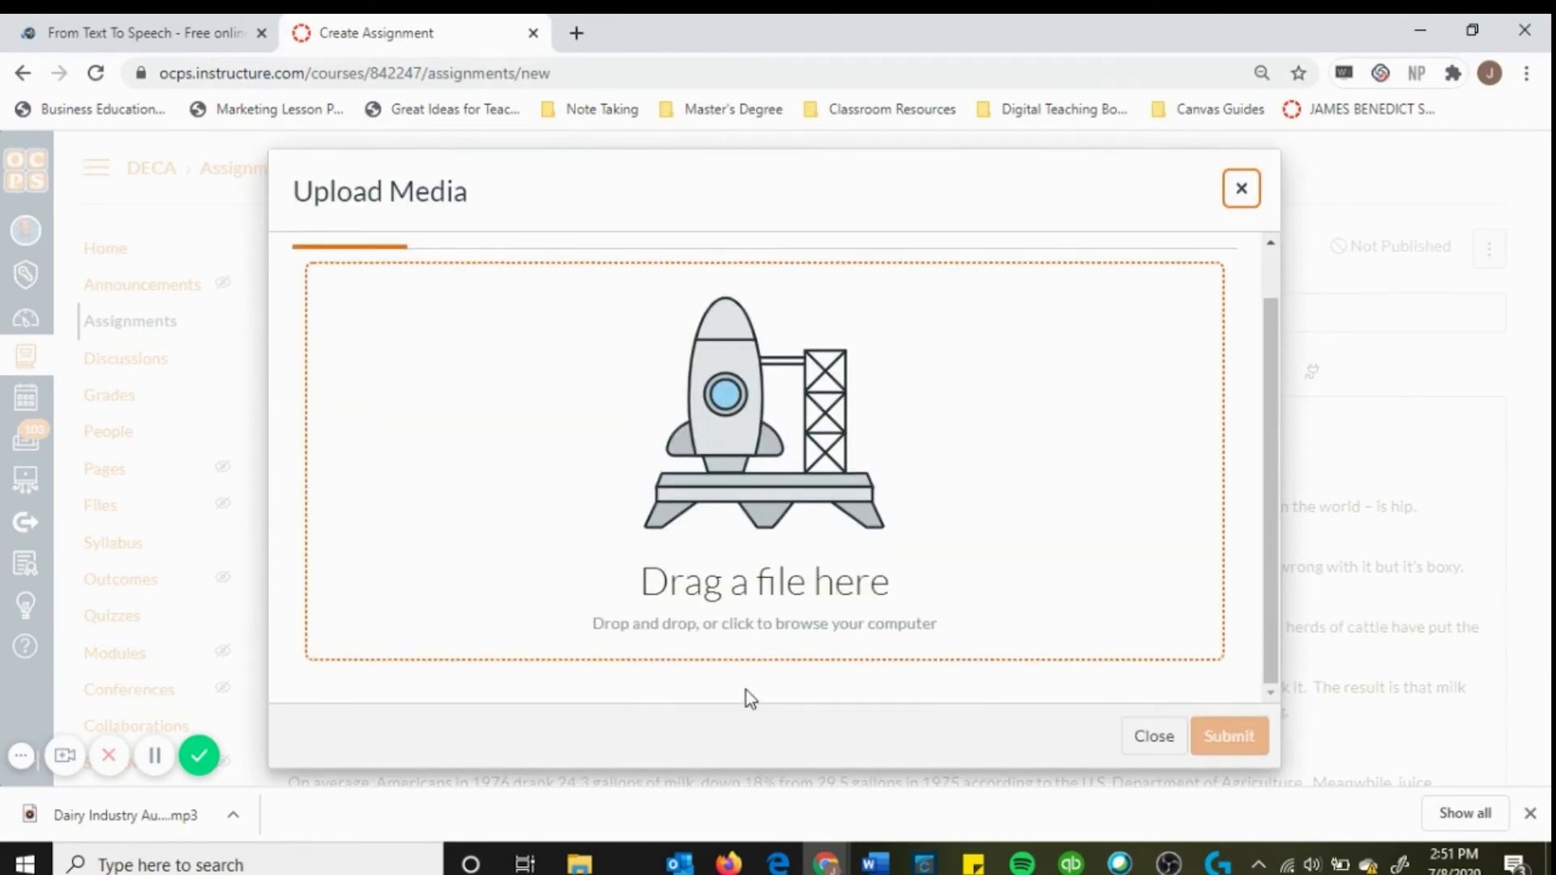
{"action": "left_click", "coordinate": [753, 444]}
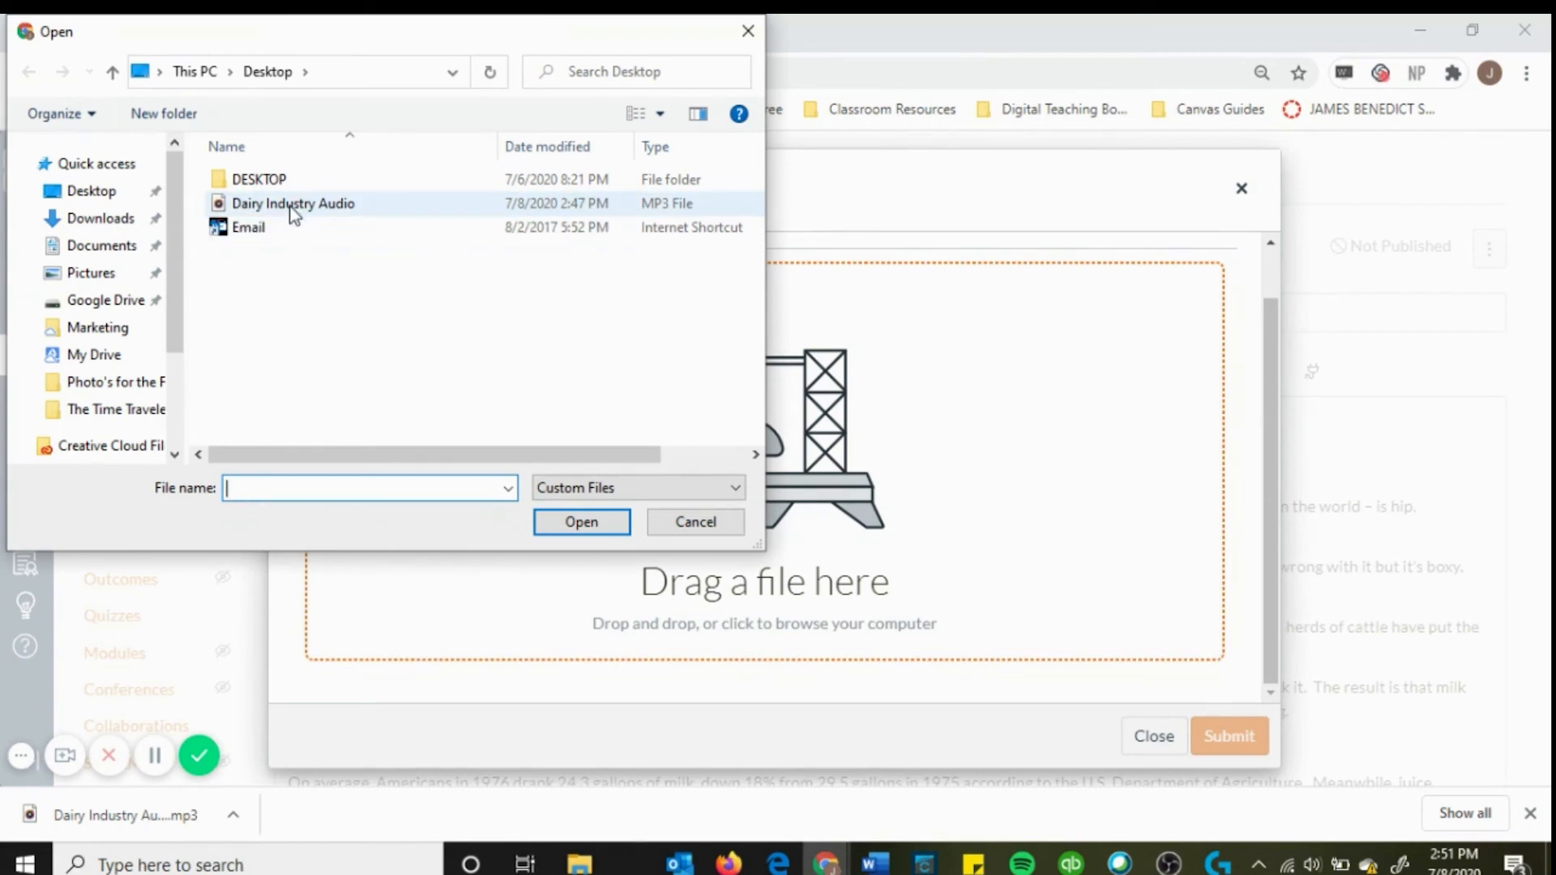
{"action": "double_click", "coordinate": [288, 203]}
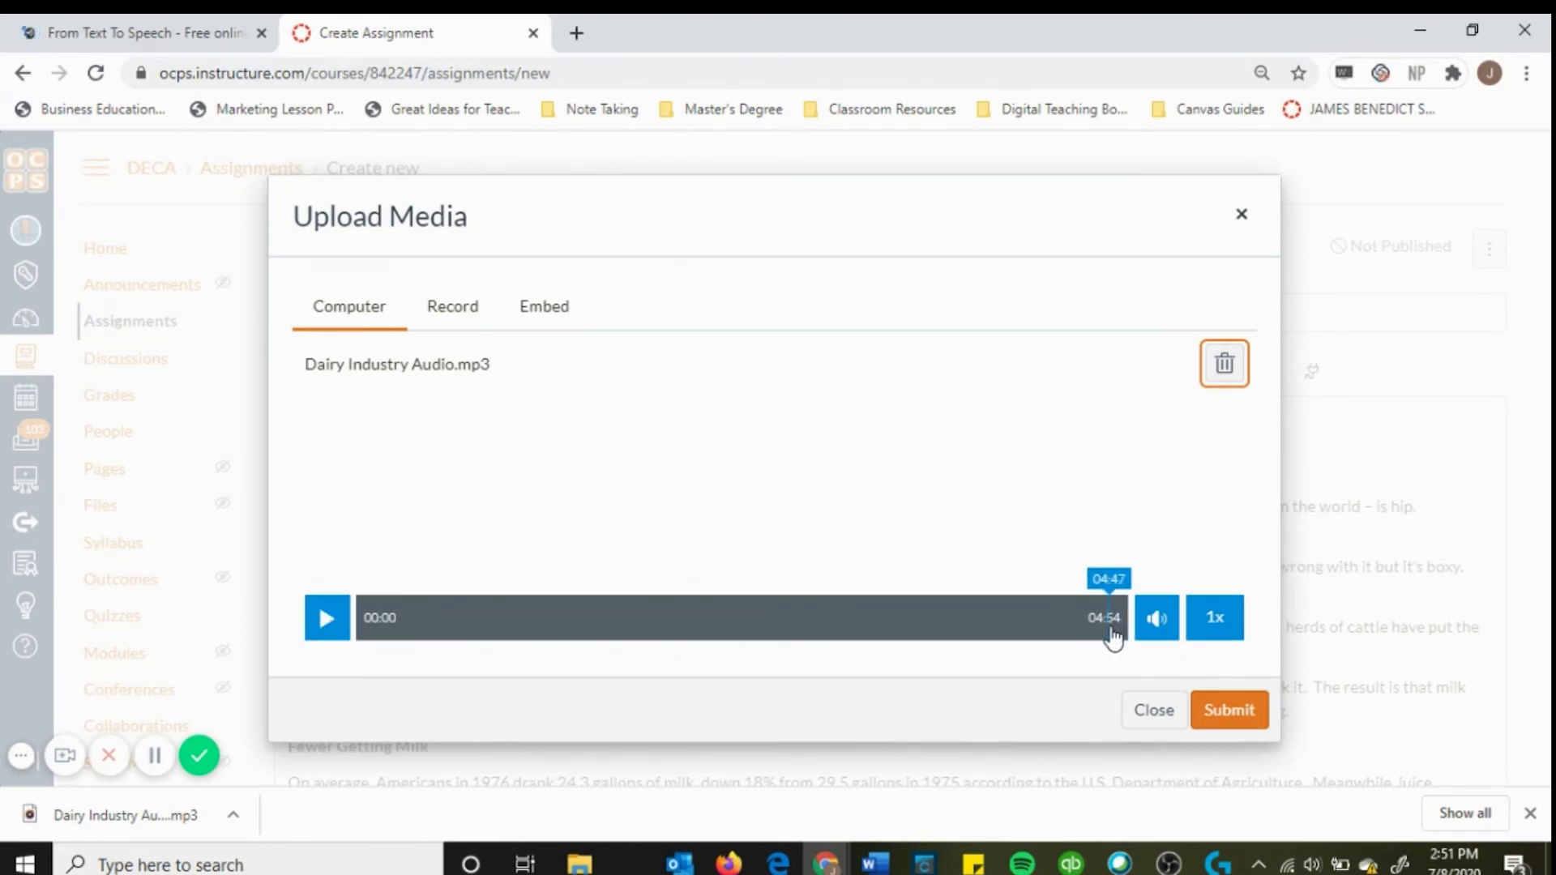
{"action": "left_click", "coordinate": [1215, 725]}
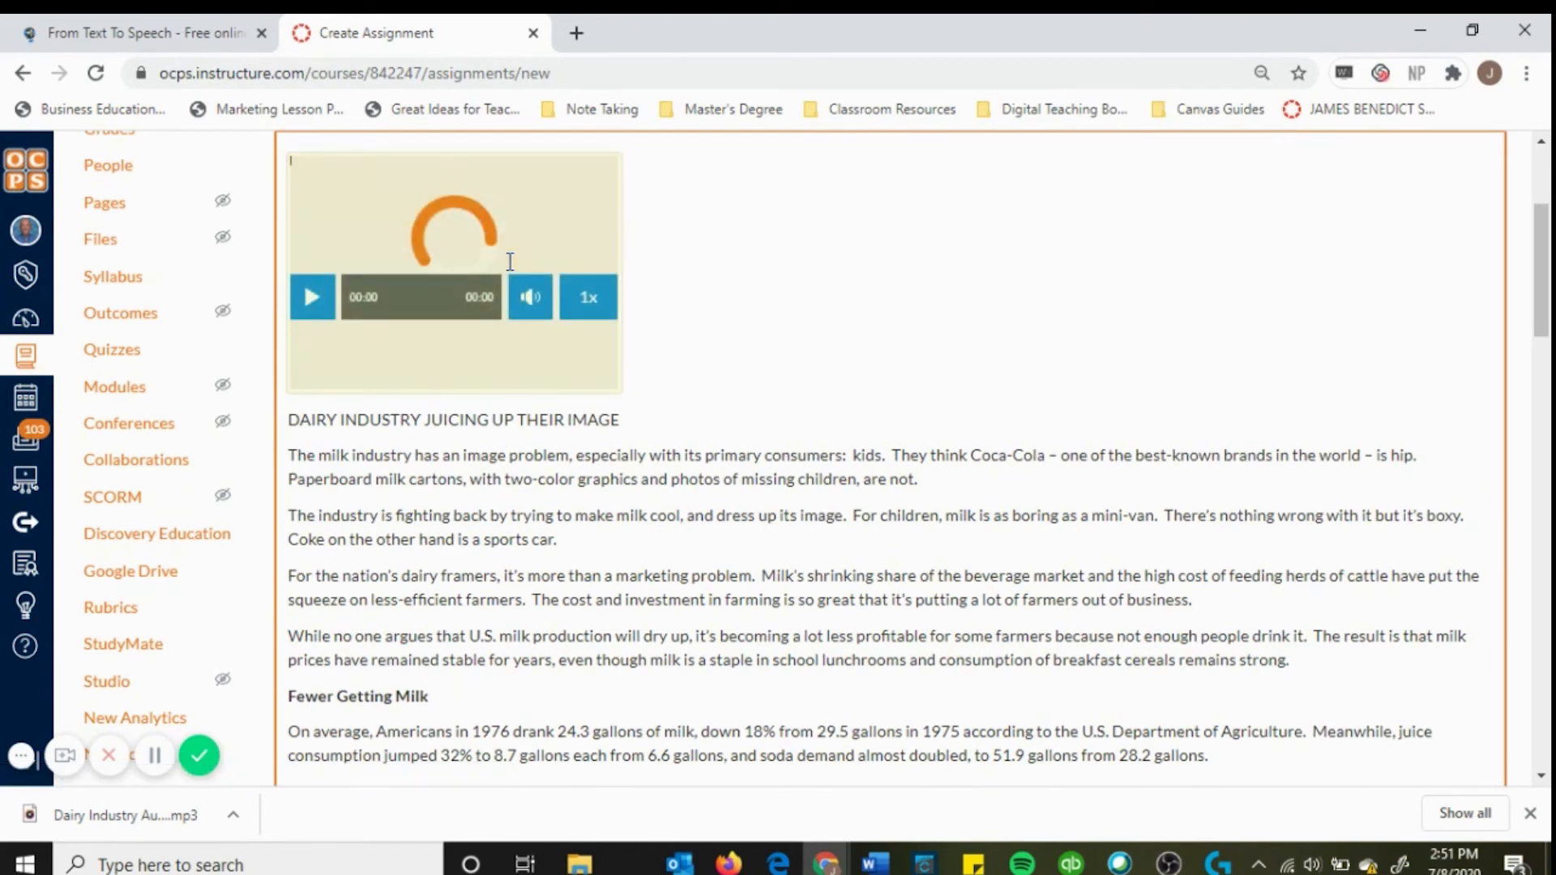
Review the article and the remaining settings of the Dairy Industry assignment, and save it without publishing
{"action": "scroll", "coordinate": [704, 458], "scroll_direction": "down", "scroll_amount": 4}
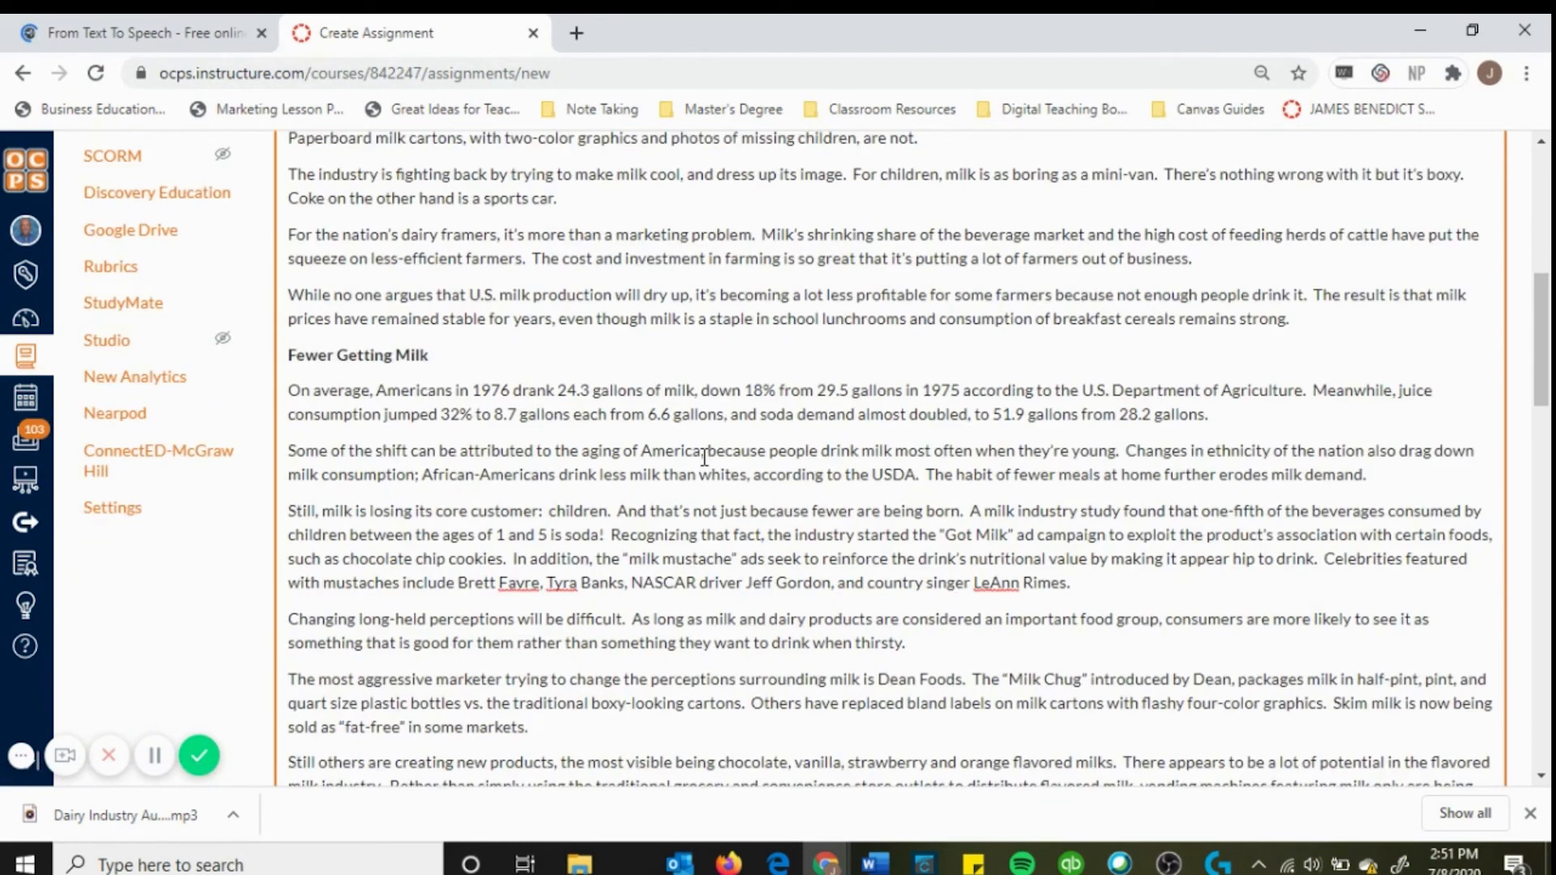
{"action": "scroll", "coordinate": [721, 486], "scroll_direction": "down", "scroll_amount": 11}
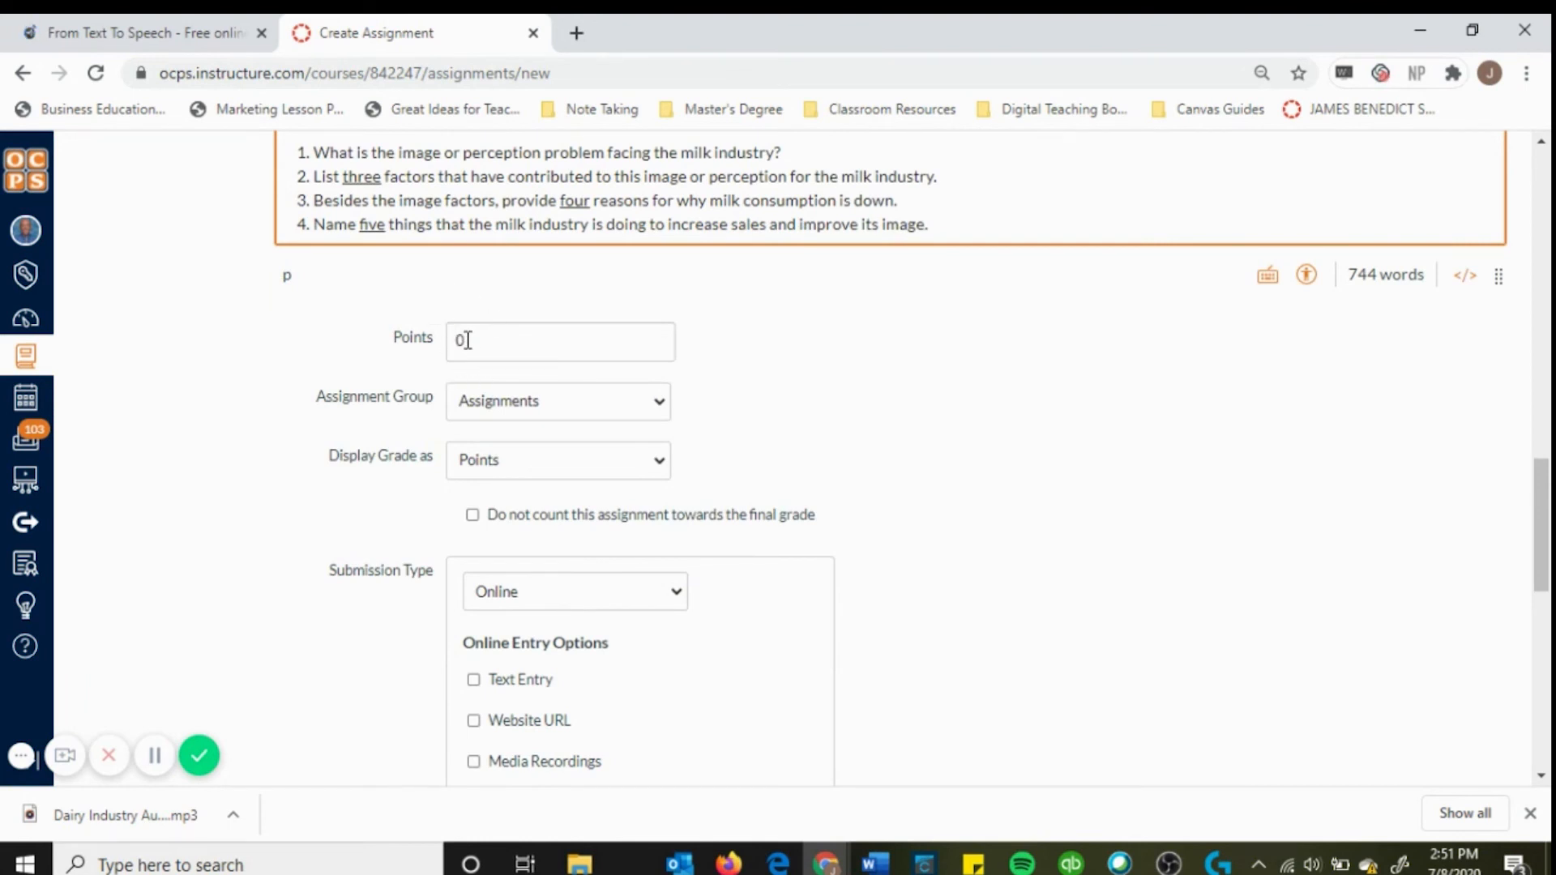
{"action": "scroll", "coordinate": [556, 515], "scroll_direction": "down", "scroll_amount": 4}
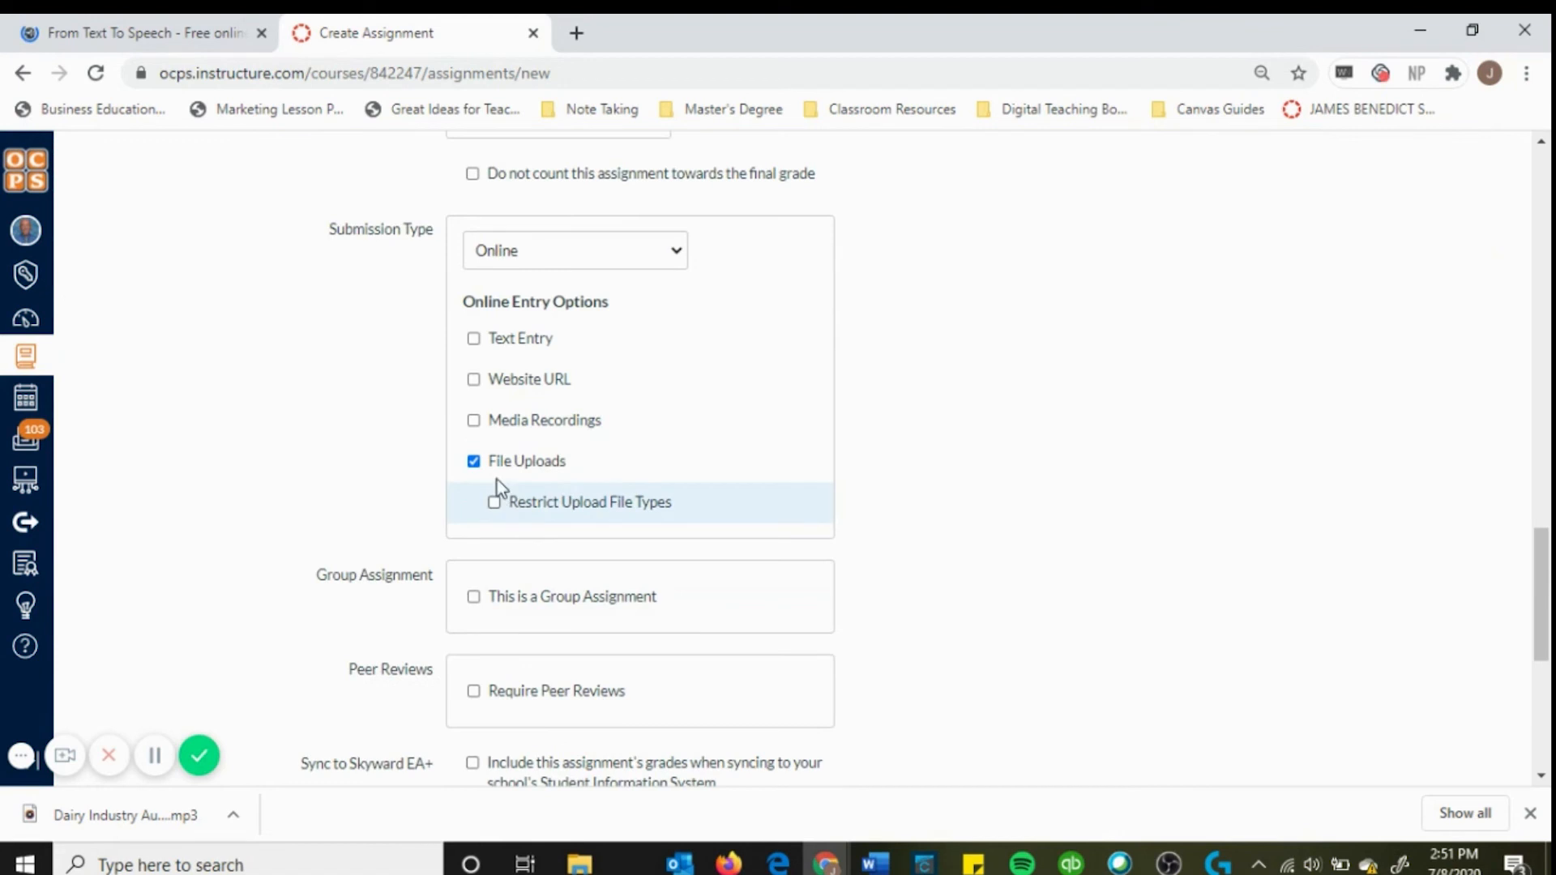
{"action": "scroll", "coordinate": [565, 531], "scroll_direction": "down", "scroll_amount": 4}
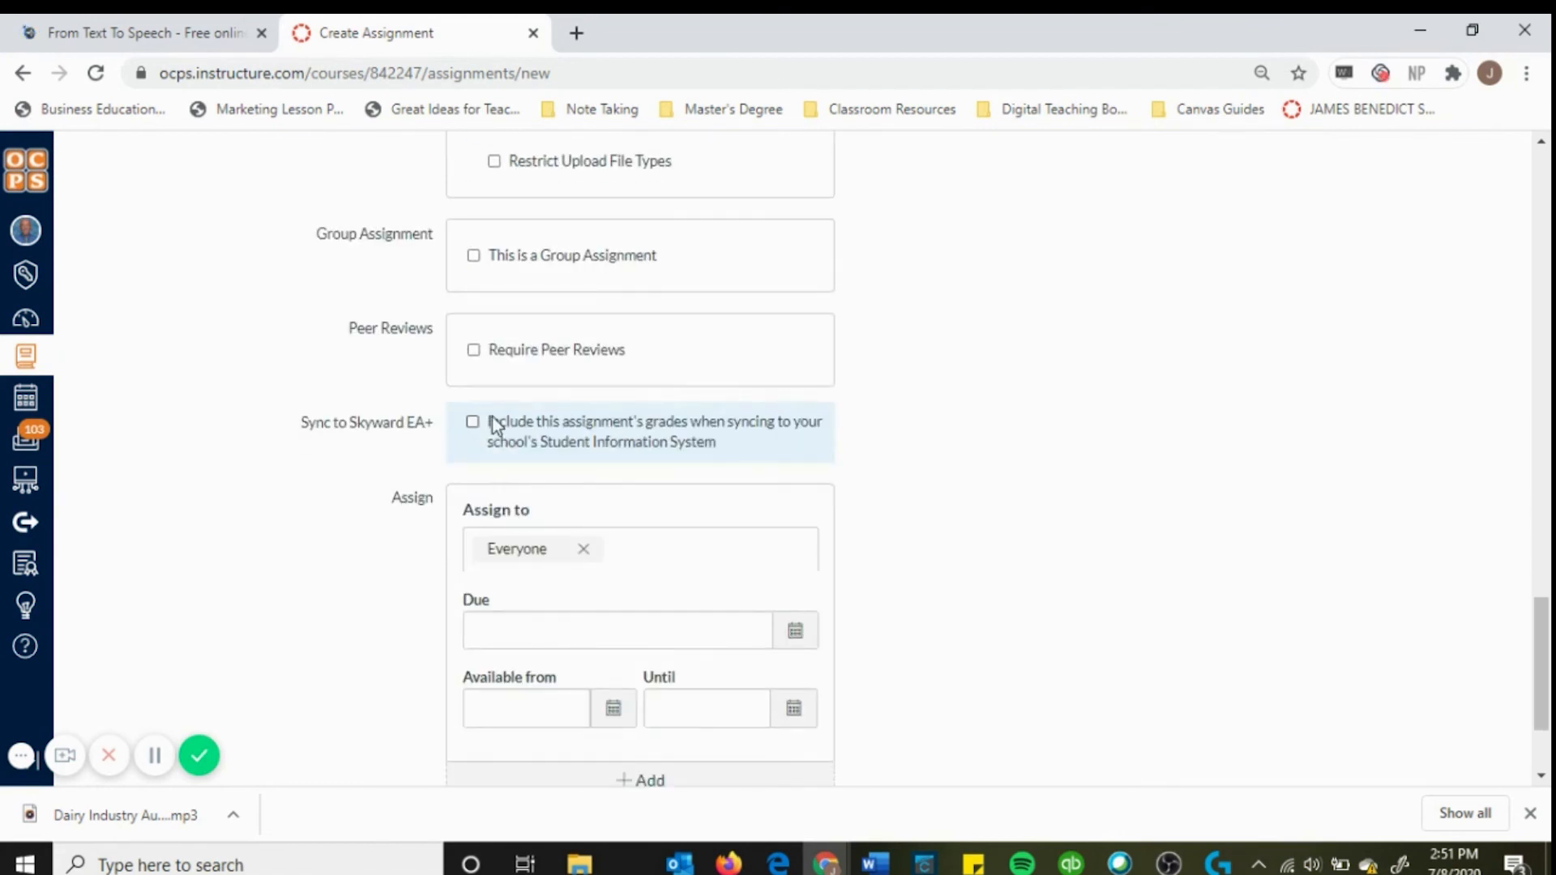
{"action": "scroll", "coordinate": [938, 677], "scroll_direction": "down", "scroll_amount": 2}
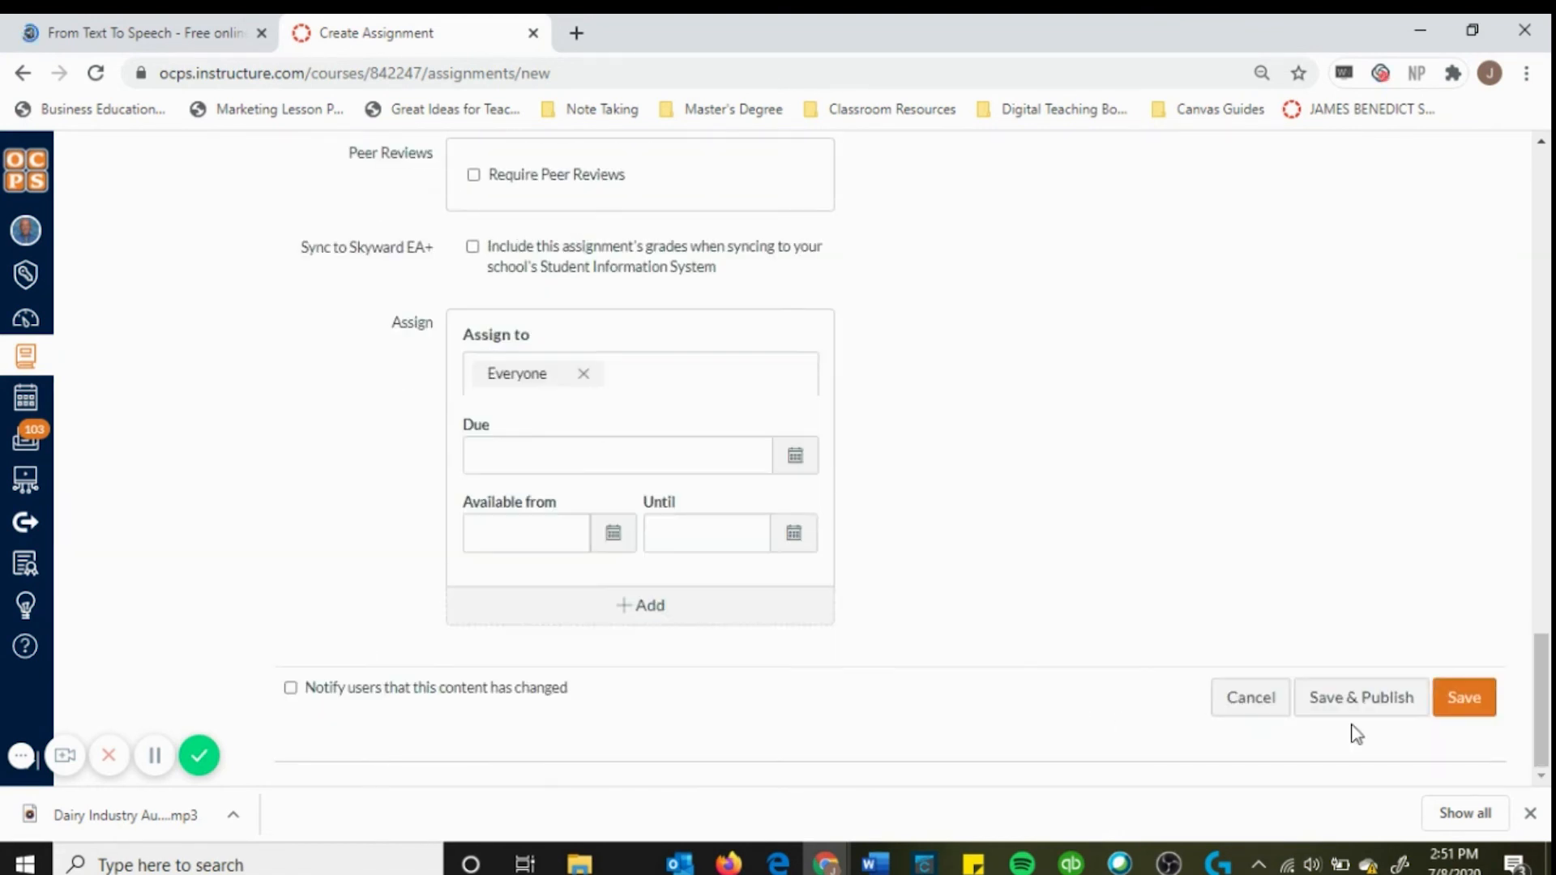
{"action": "left_click", "coordinate": [1451, 704]}
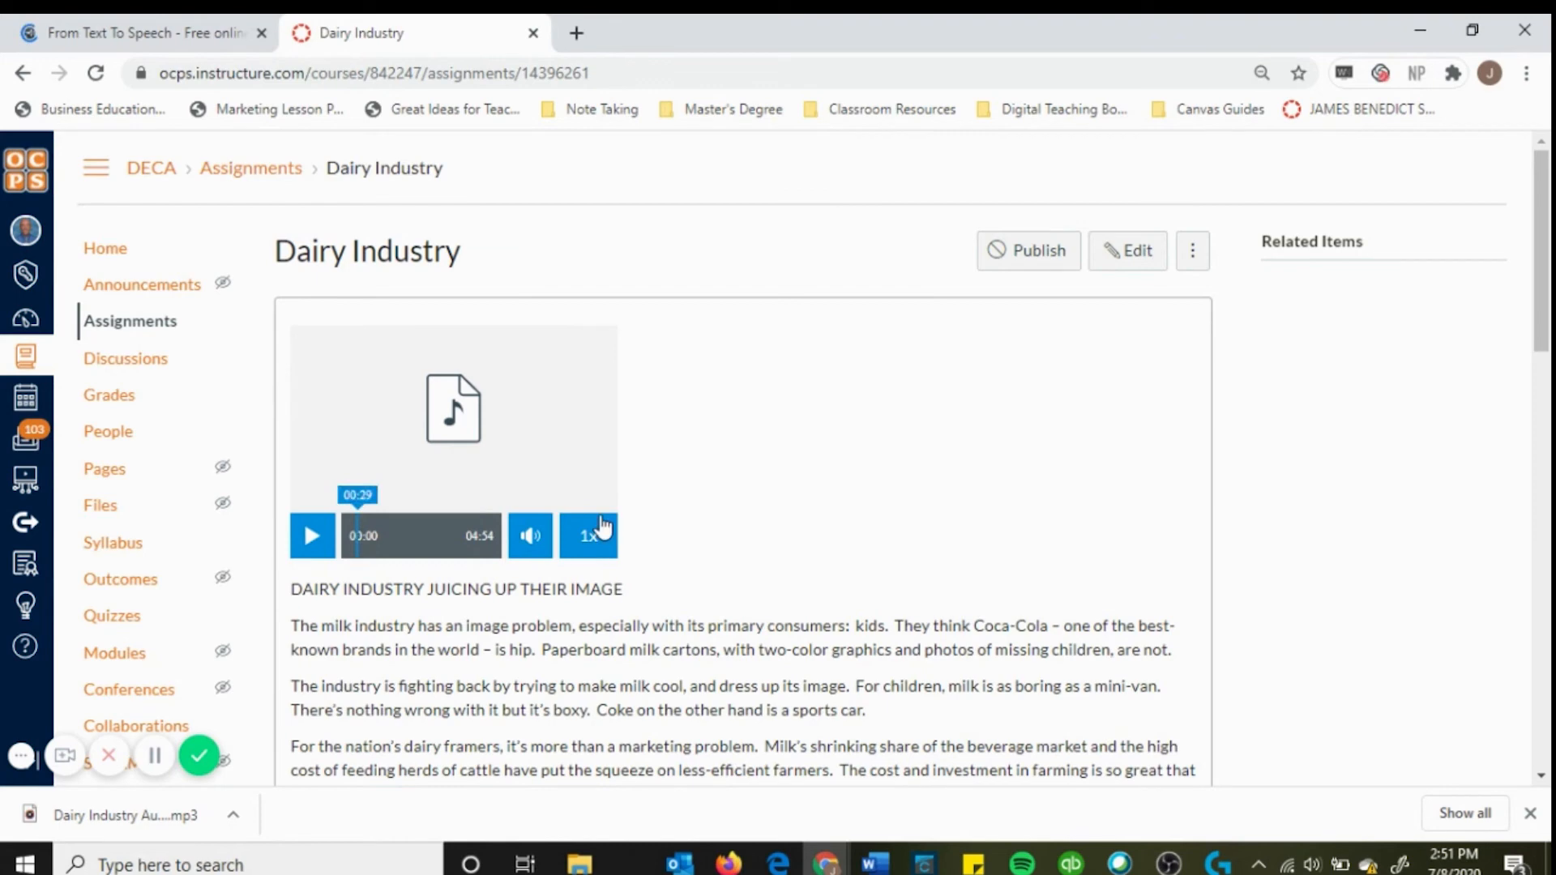
Examine the saved Dairy Industry assignment, checking the embedded audio player and the article text below it
{"action": "scroll", "coordinate": [719, 542], "scroll_direction": "down", "scroll_amount": 3}
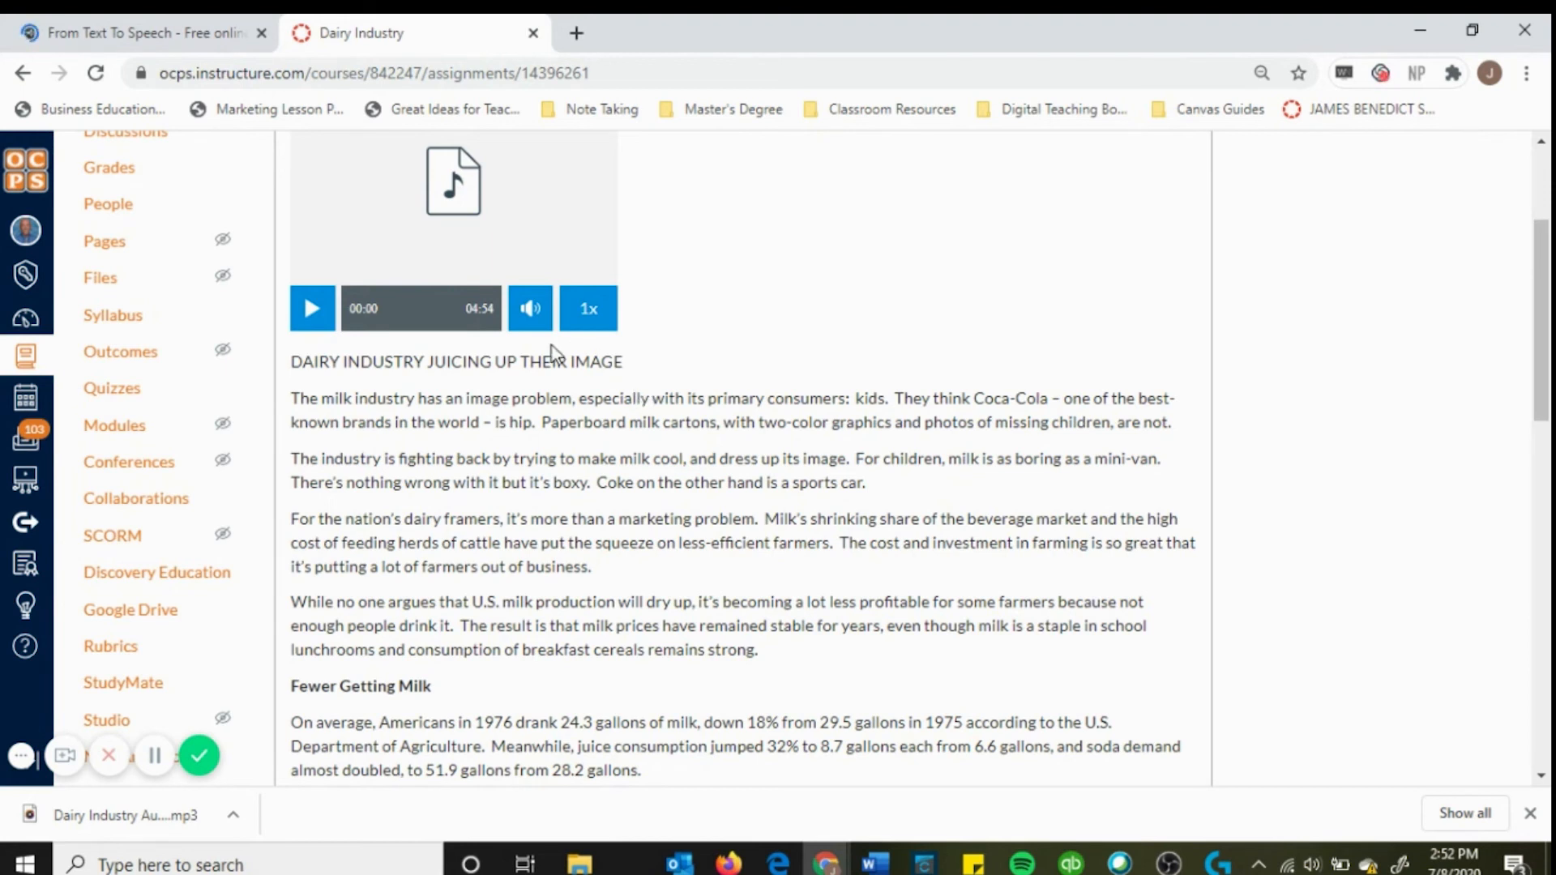
{"action": "left_click", "coordinate": [312, 315]}
{"action": "scroll", "coordinate": [600, 444], "scroll_direction": "up", "scroll_amount": 2}
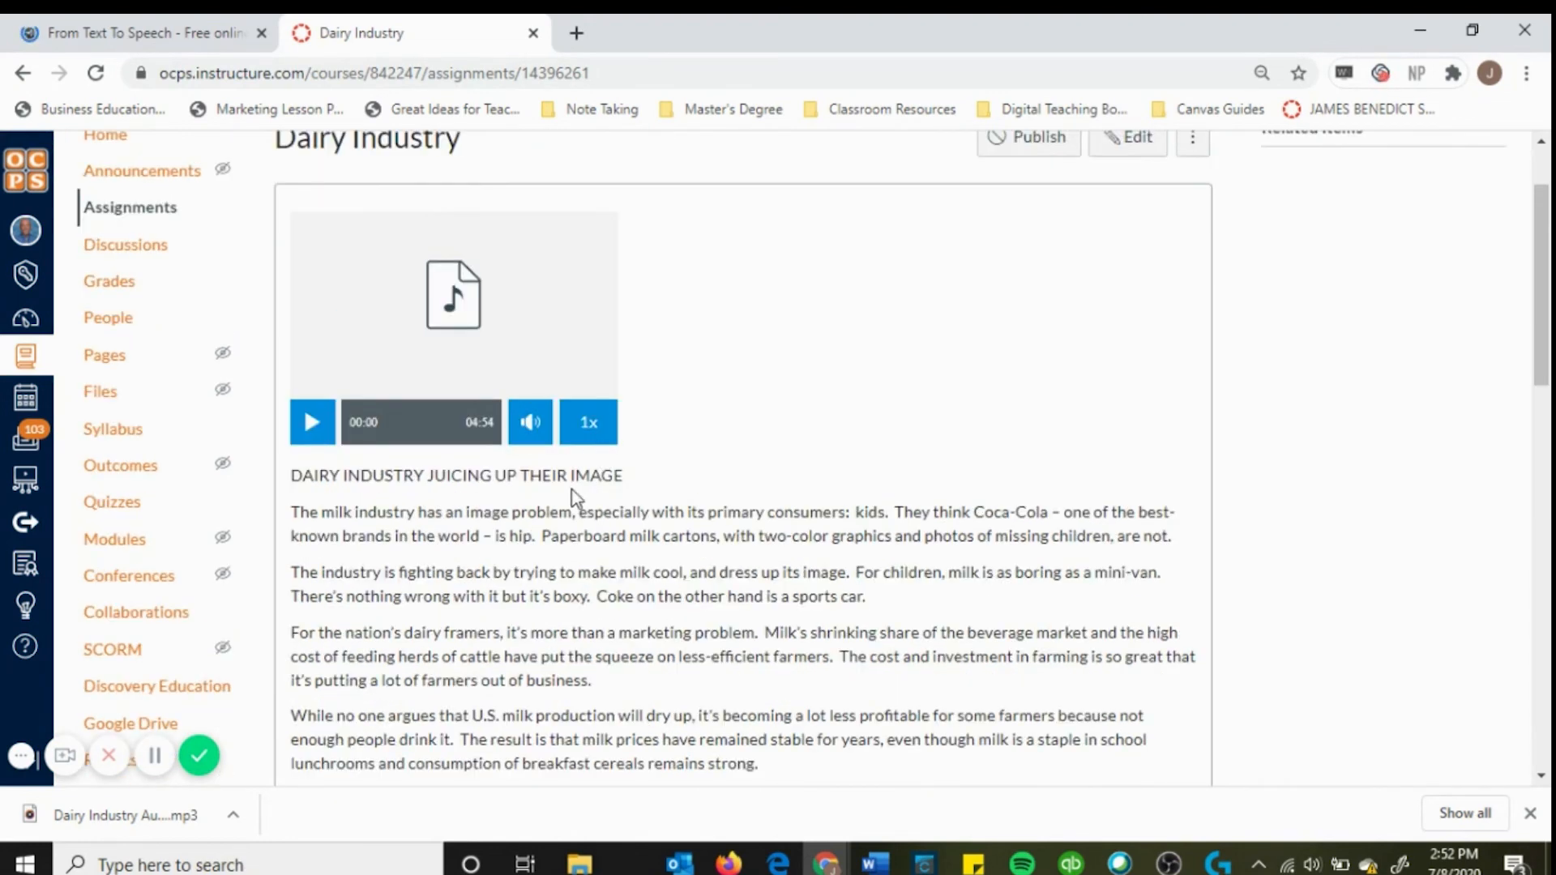
{"action": "scroll", "coordinate": [571, 506], "scroll_direction": "down", "scroll_amount": 1}
{"action": "scroll", "coordinate": [565, 516], "scroll_direction": "down", "scroll_amount": 3}
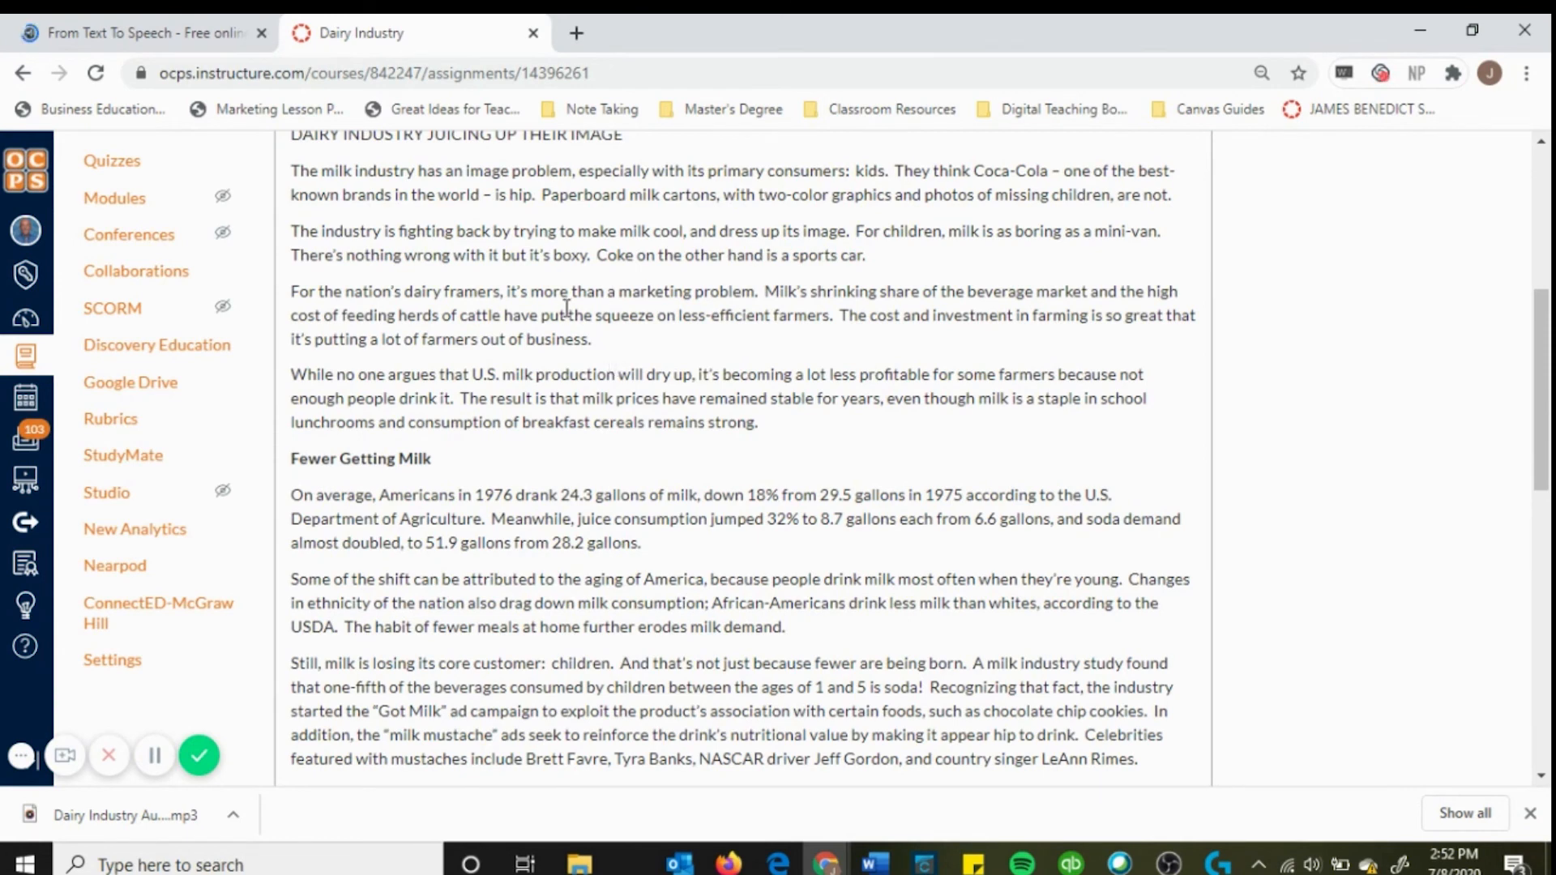
{"action": "scroll", "coordinate": [550, 282], "scroll_direction": "up", "scroll_amount": 2}
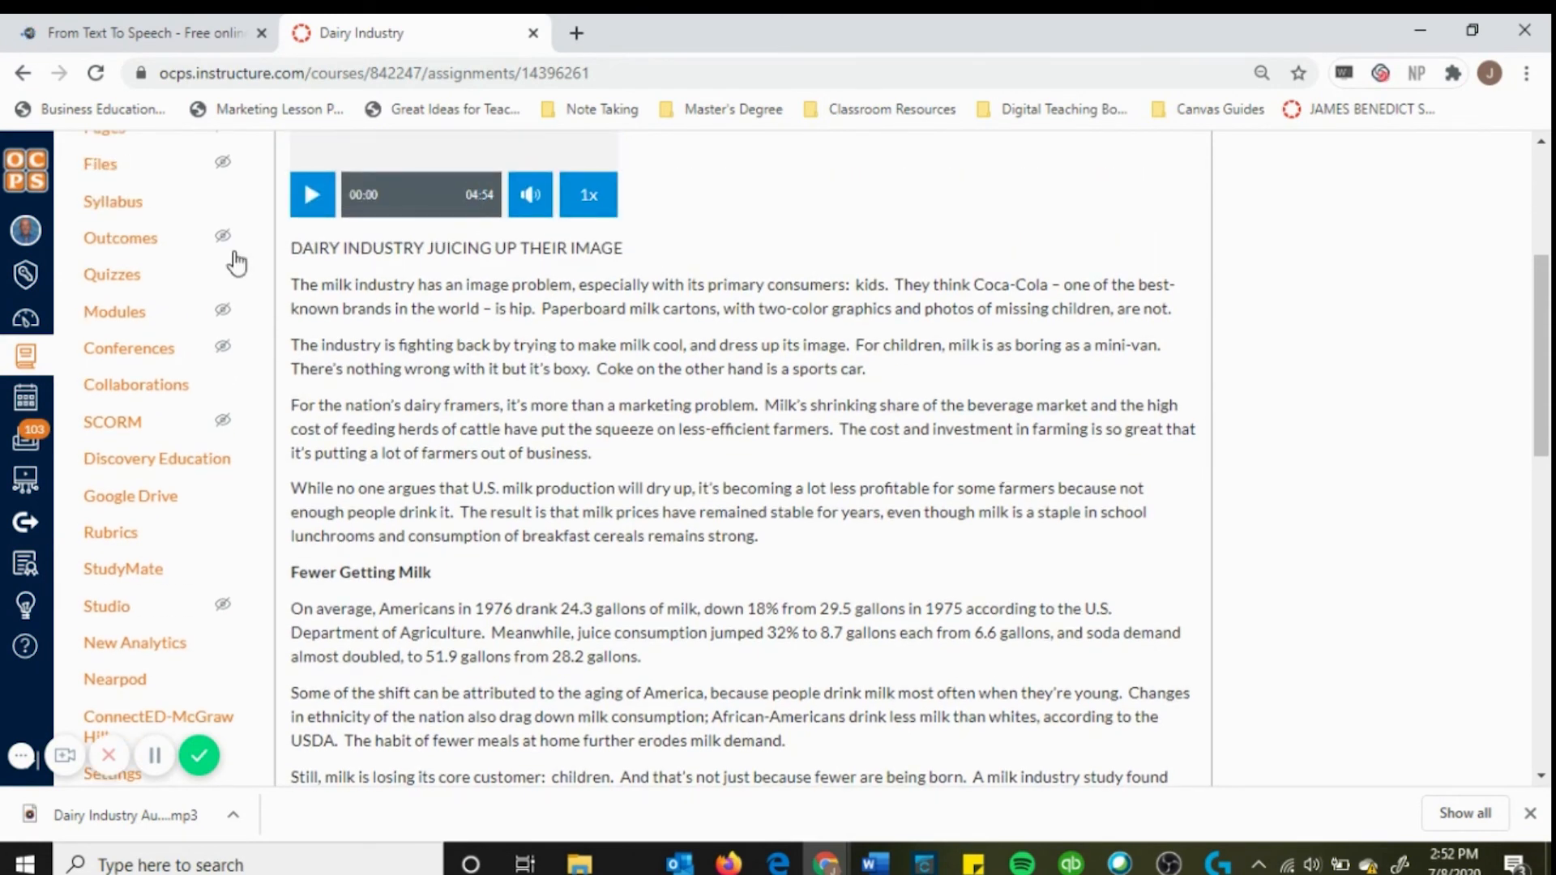
{"action": "scroll", "coordinate": [474, 303], "scroll_direction": "up", "scroll_amount": 2}
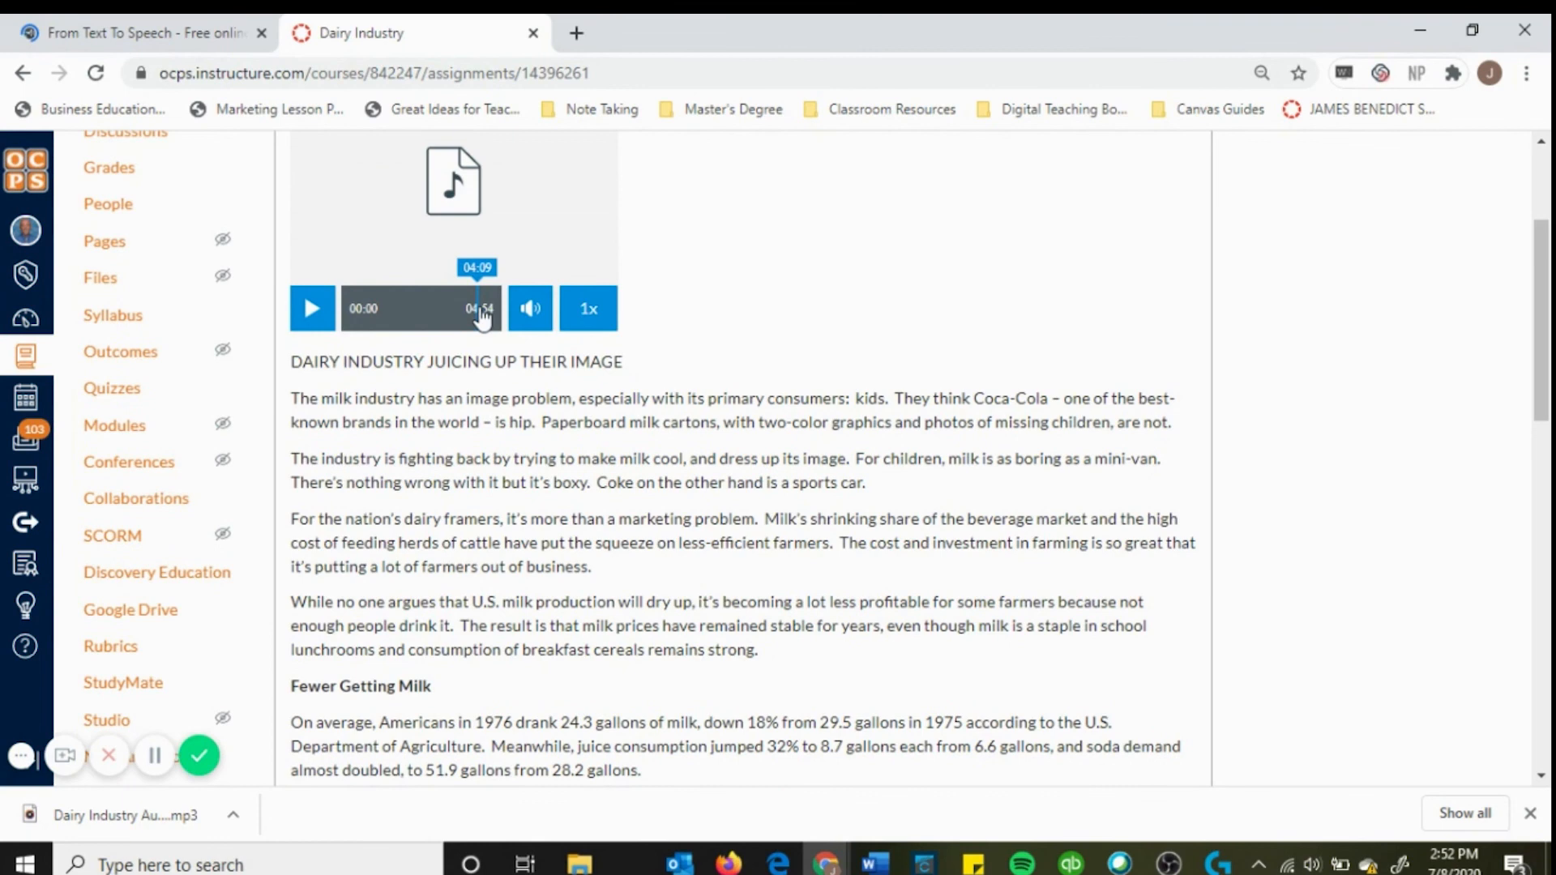
{"action": "scroll", "coordinate": [483, 324], "scroll_direction": "up", "scroll_amount": 2}
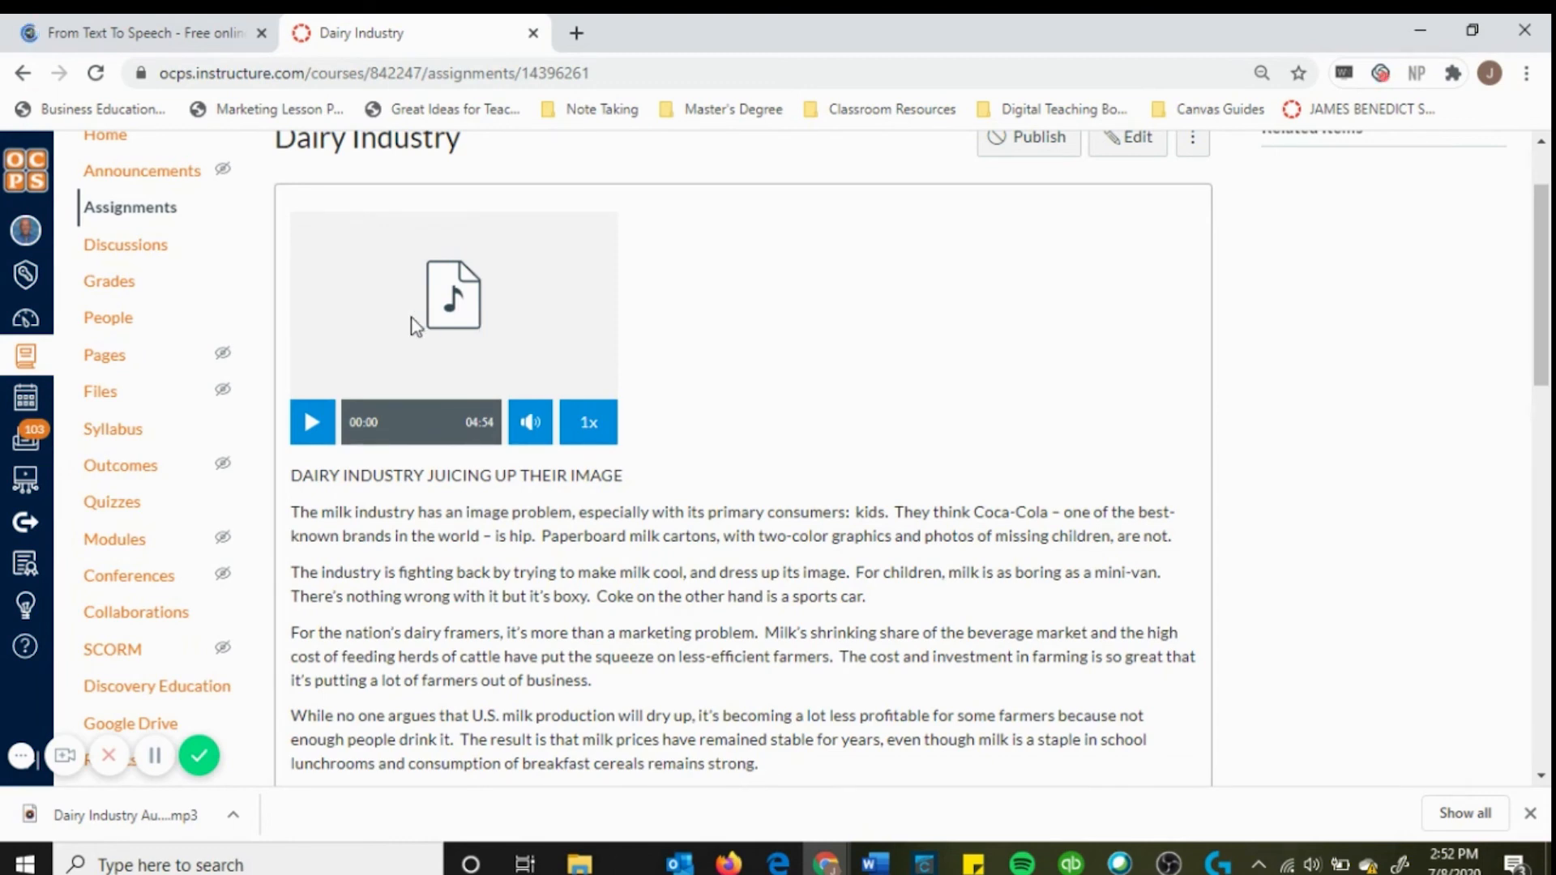
{"action": "scroll", "coordinate": [434, 332], "scroll_direction": "down", "scroll_amount": 3}
{"action": "scroll", "coordinate": [548, 478], "scroll_direction": "up", "scroll_amount": 5}
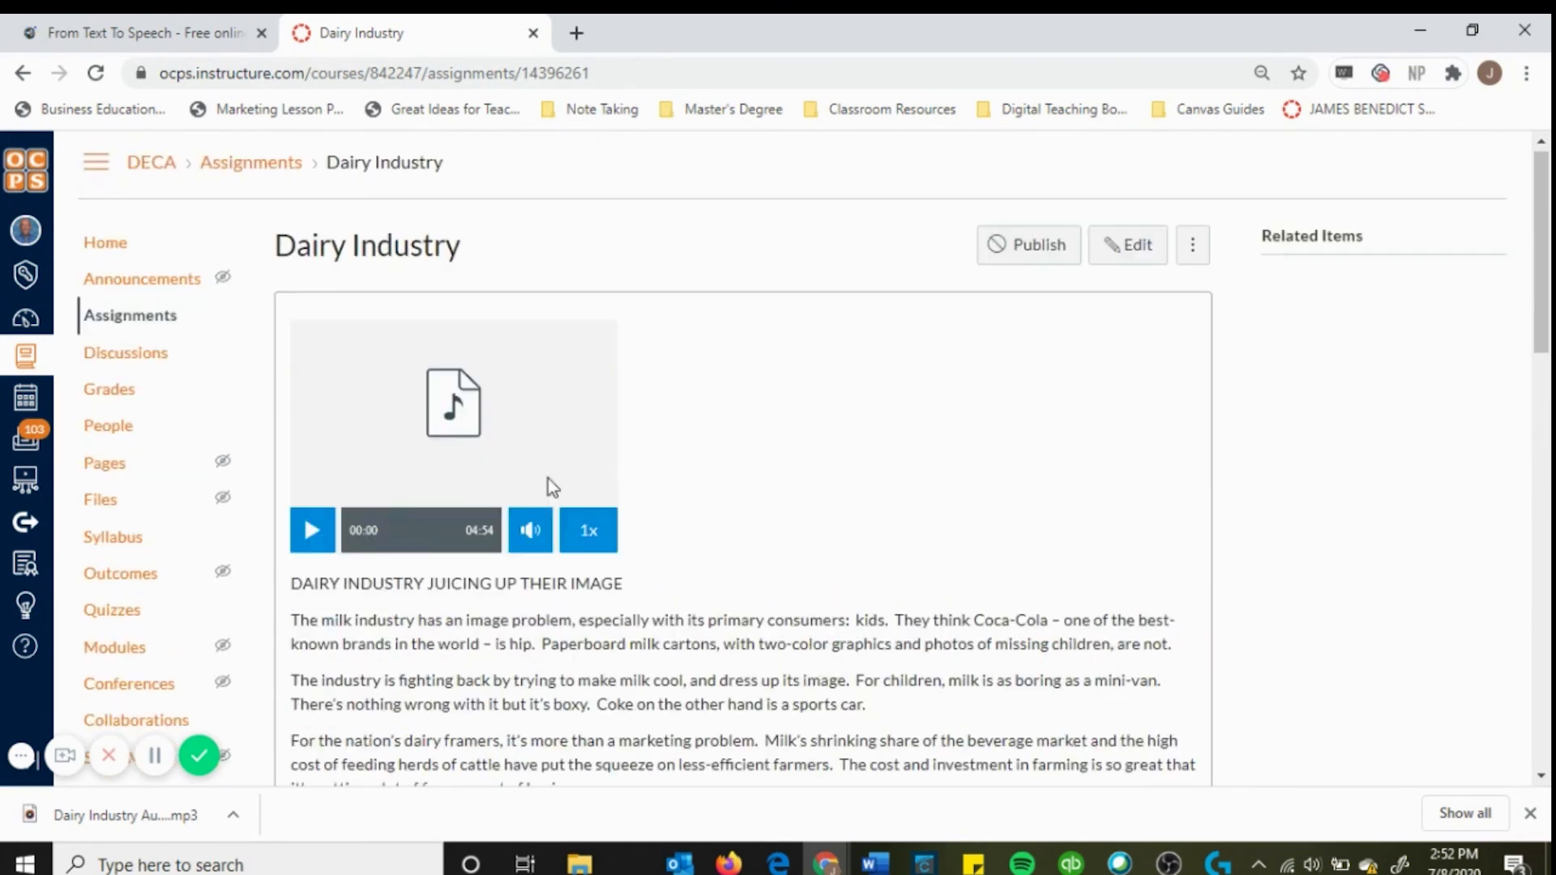